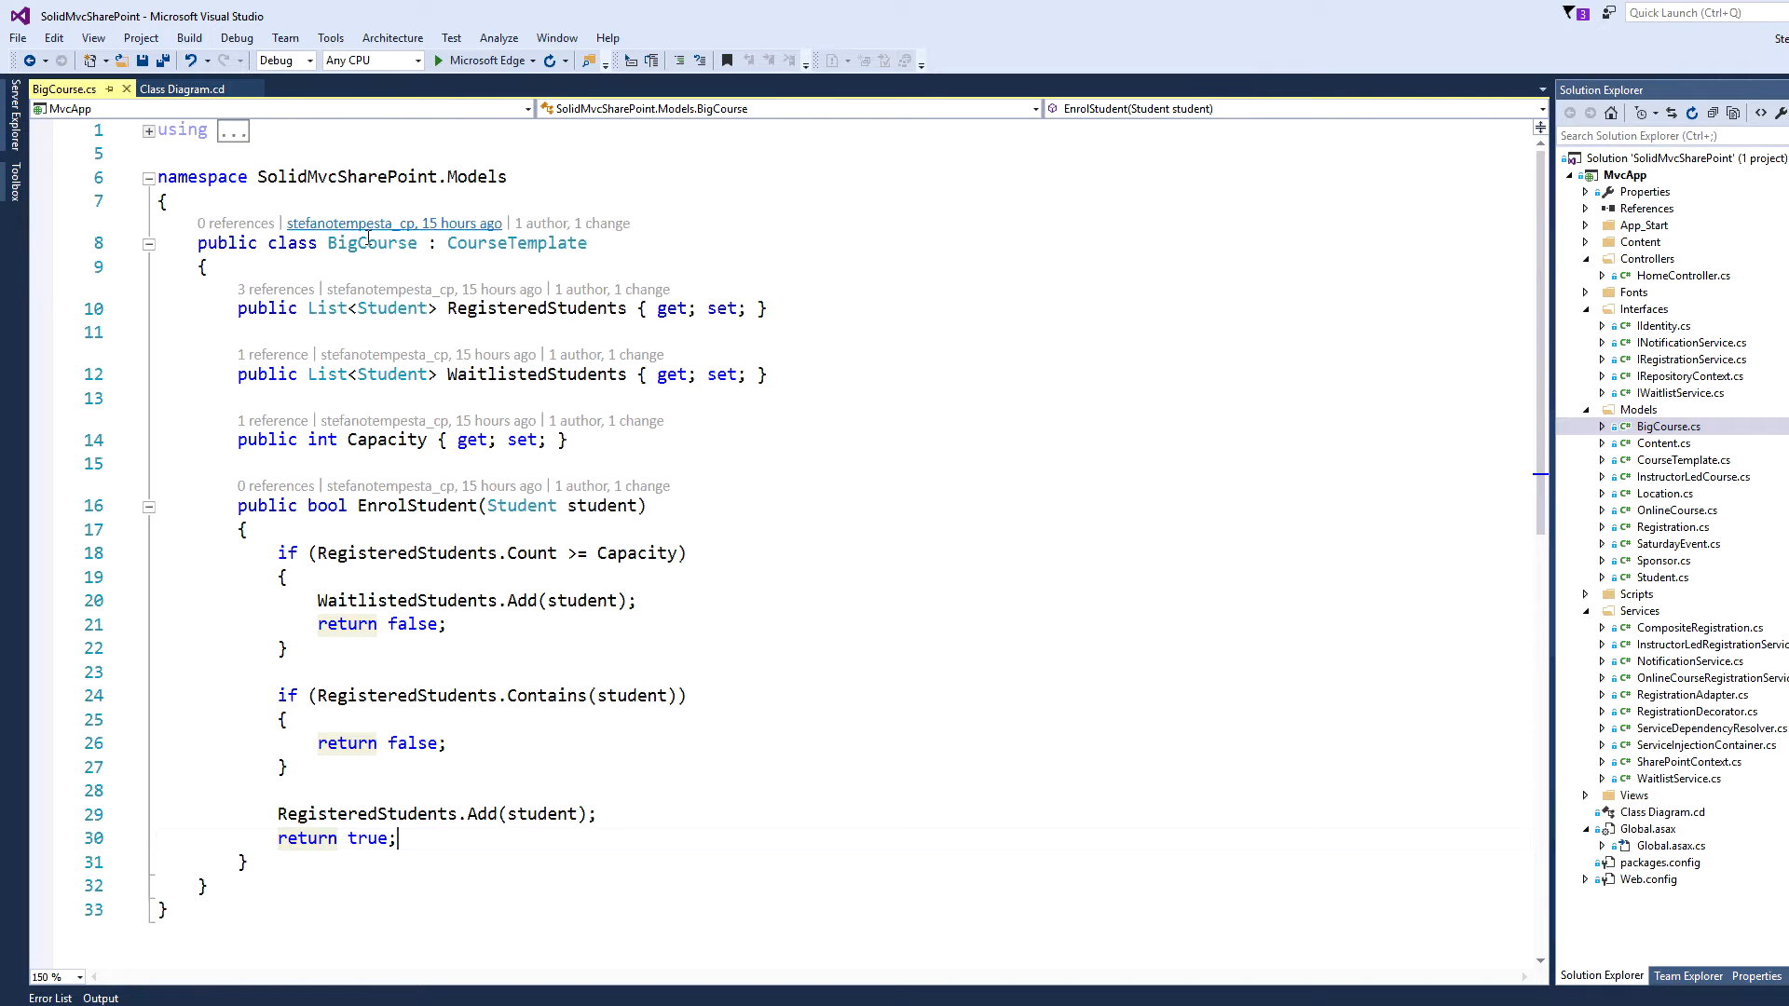
# Review BigCourse's RegisteredStudents, WaitlistedStudents, Capacity and EnrolStudent members in the editor.
pyautogui.click(368, 241)
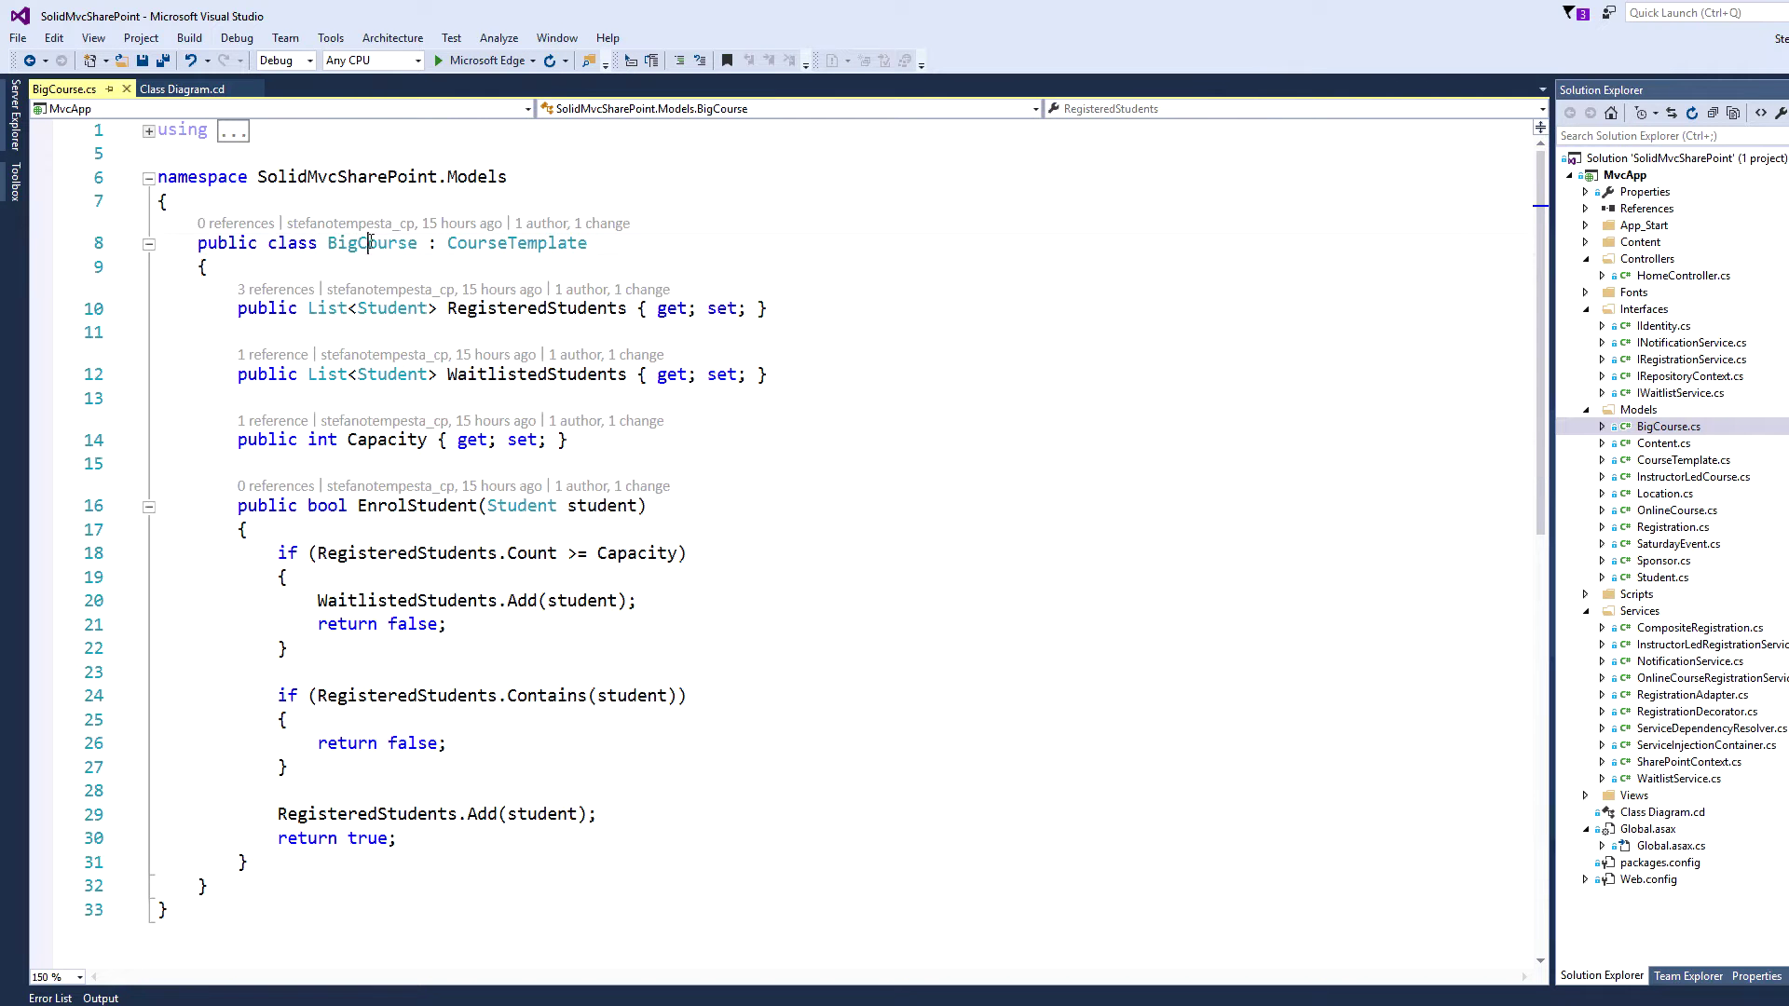
pyautogui.click(536, 307)
pyautogui.click(546, 374)
pyautogui.click(394, 440)
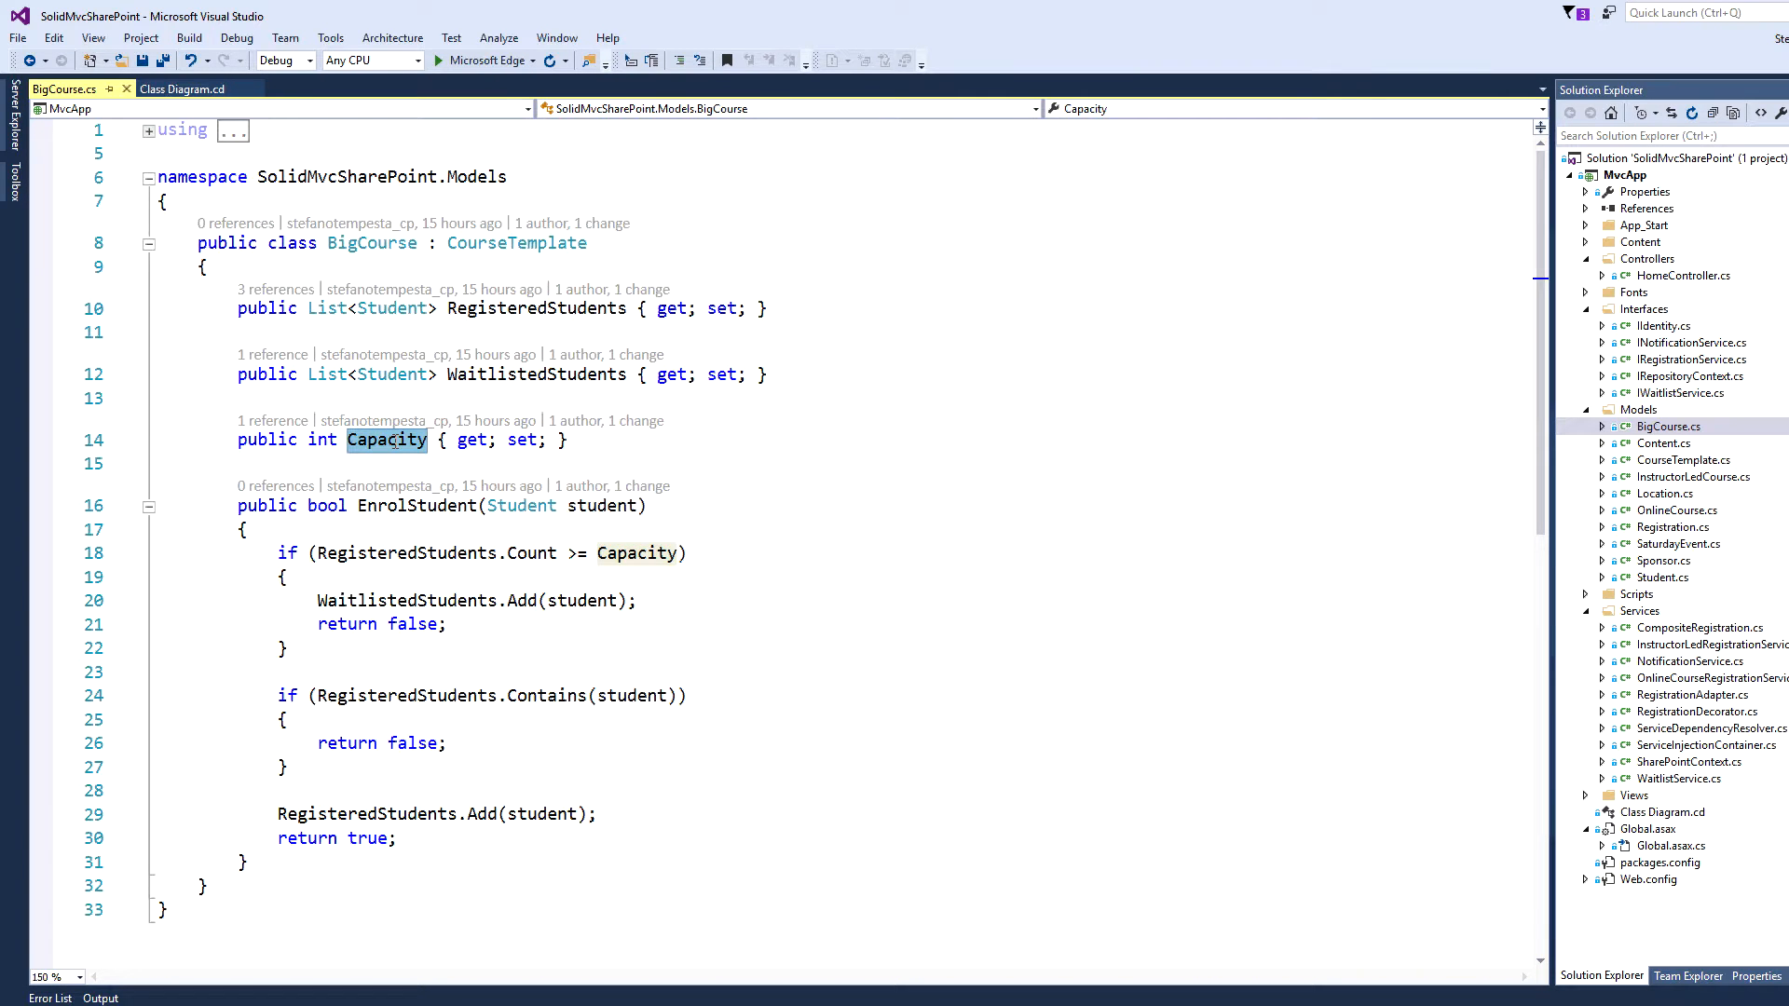
pyautogui.click(478, 506)
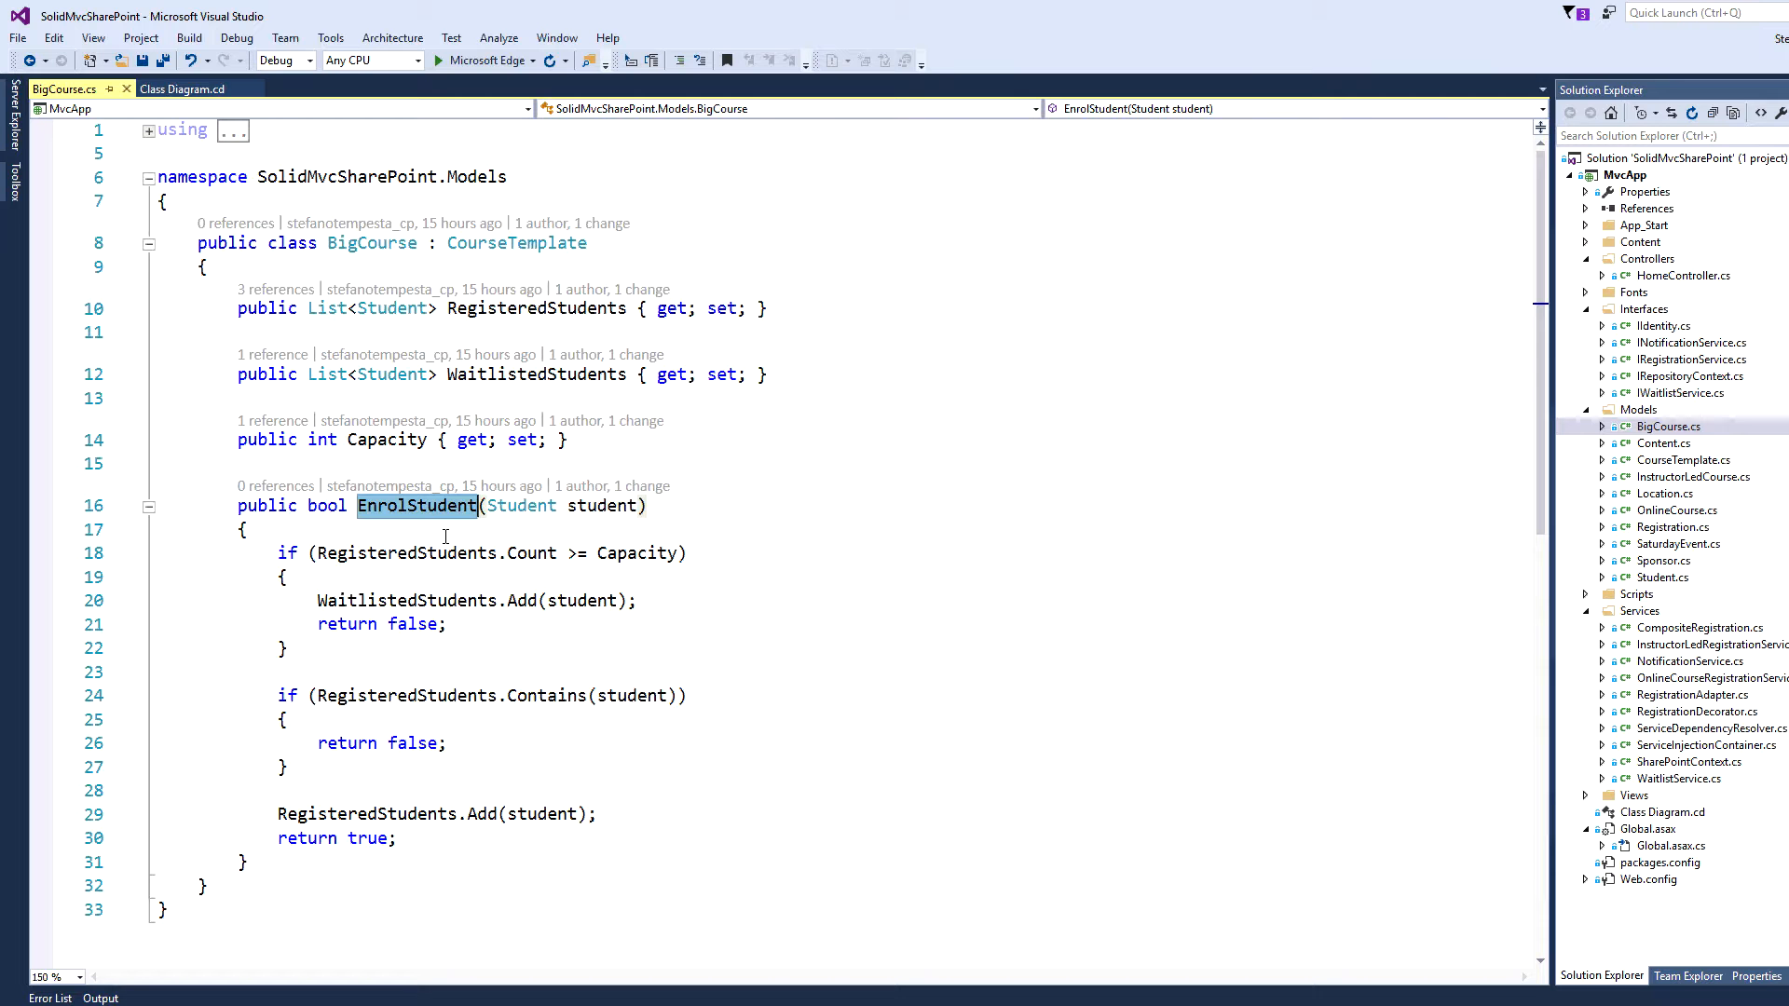
pyautogui.click(409, 839)
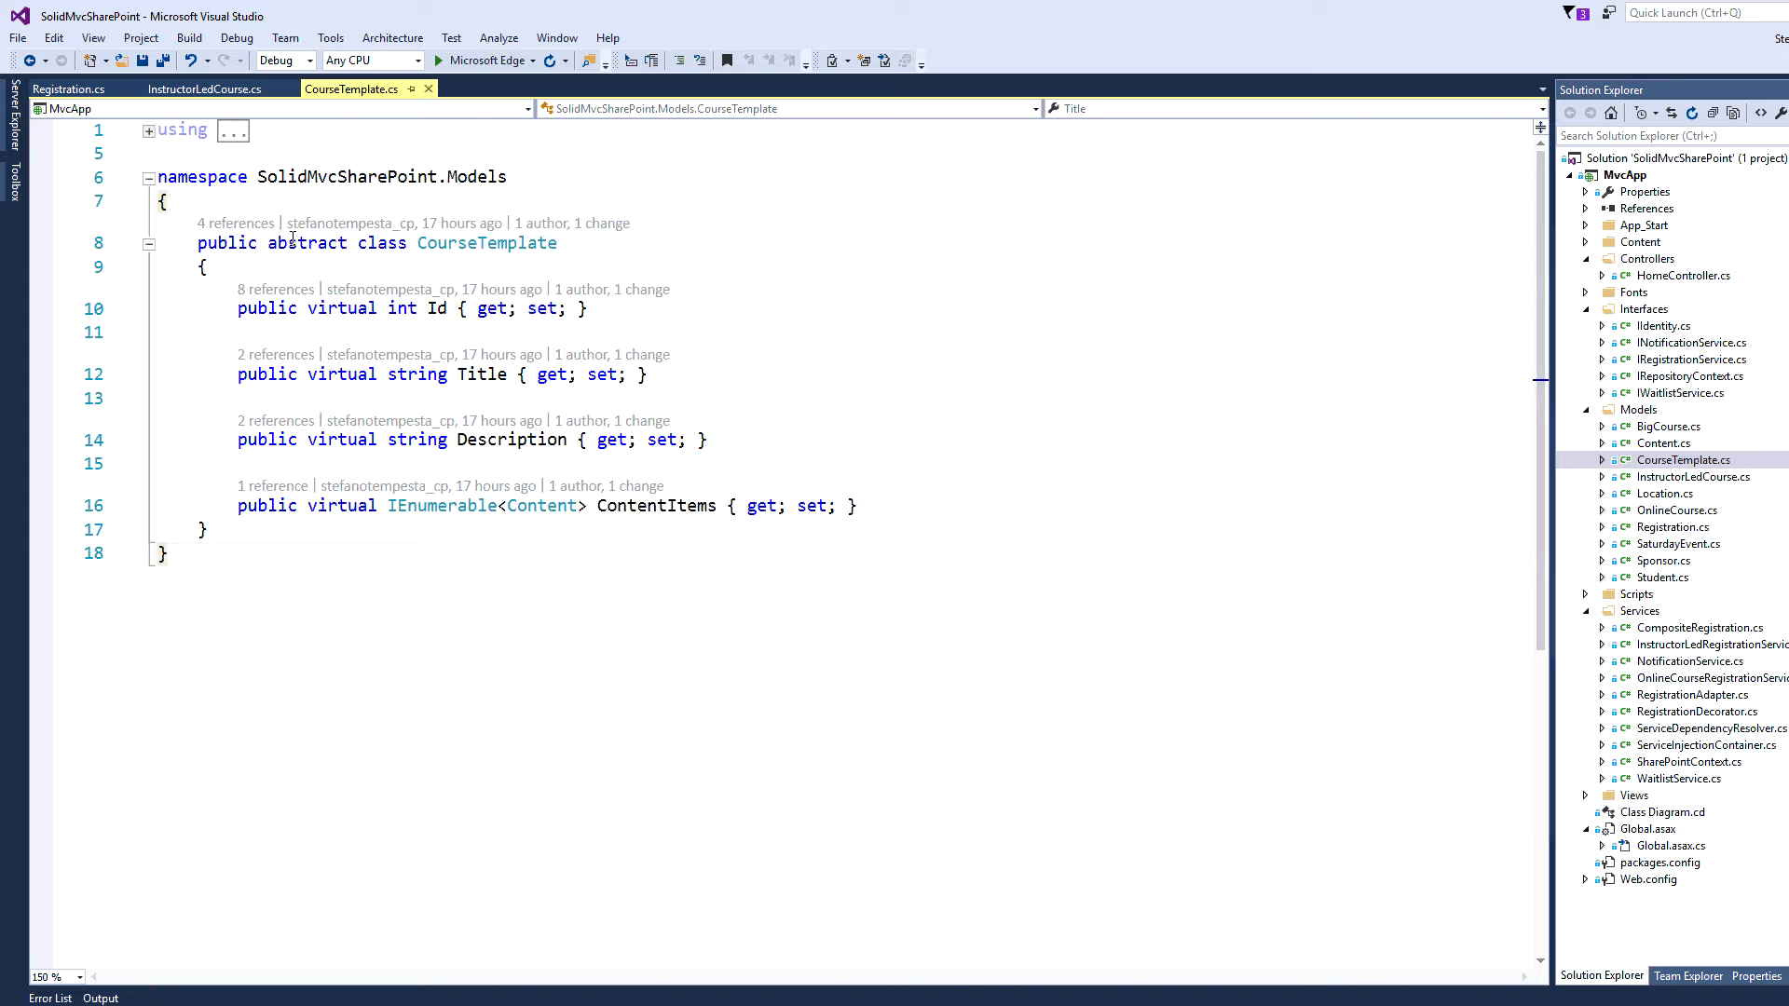
# Compare the class declarations of CourseTemplate, InstructorLedCourse and Registration.
pyautogui.moveTo(197, 244); pyautogui.dragTo(558, 244)
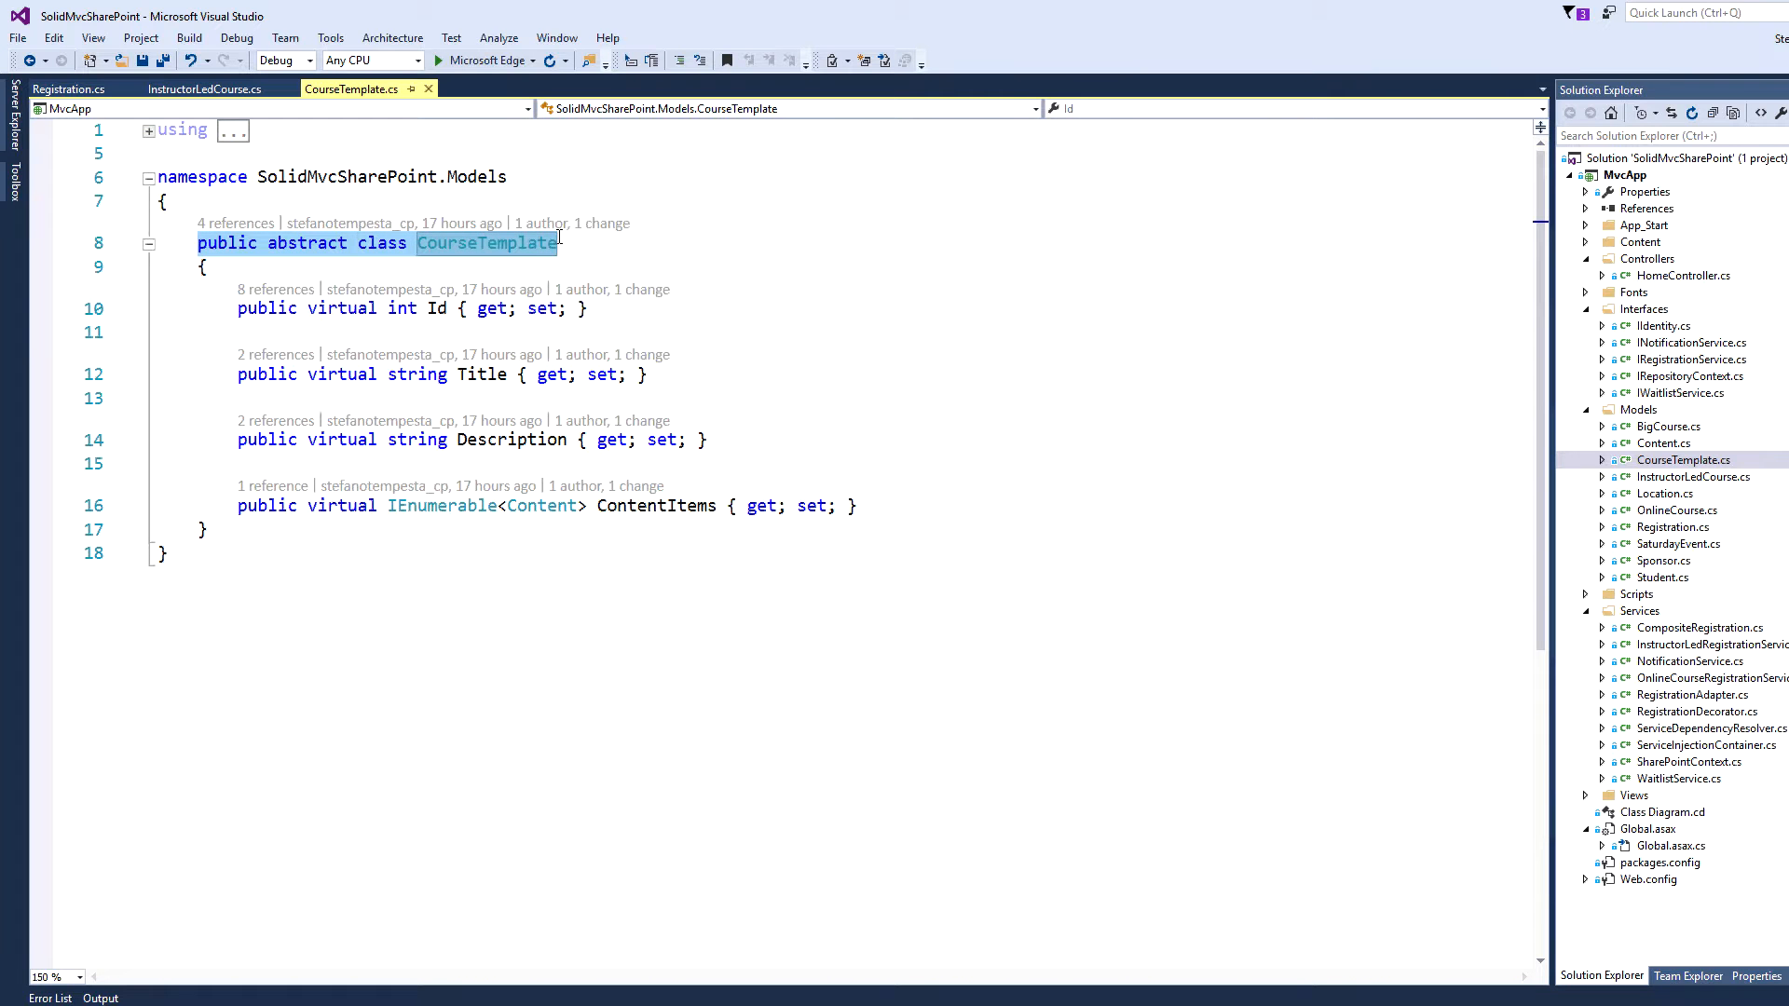
pyautogui.click(195, 92)
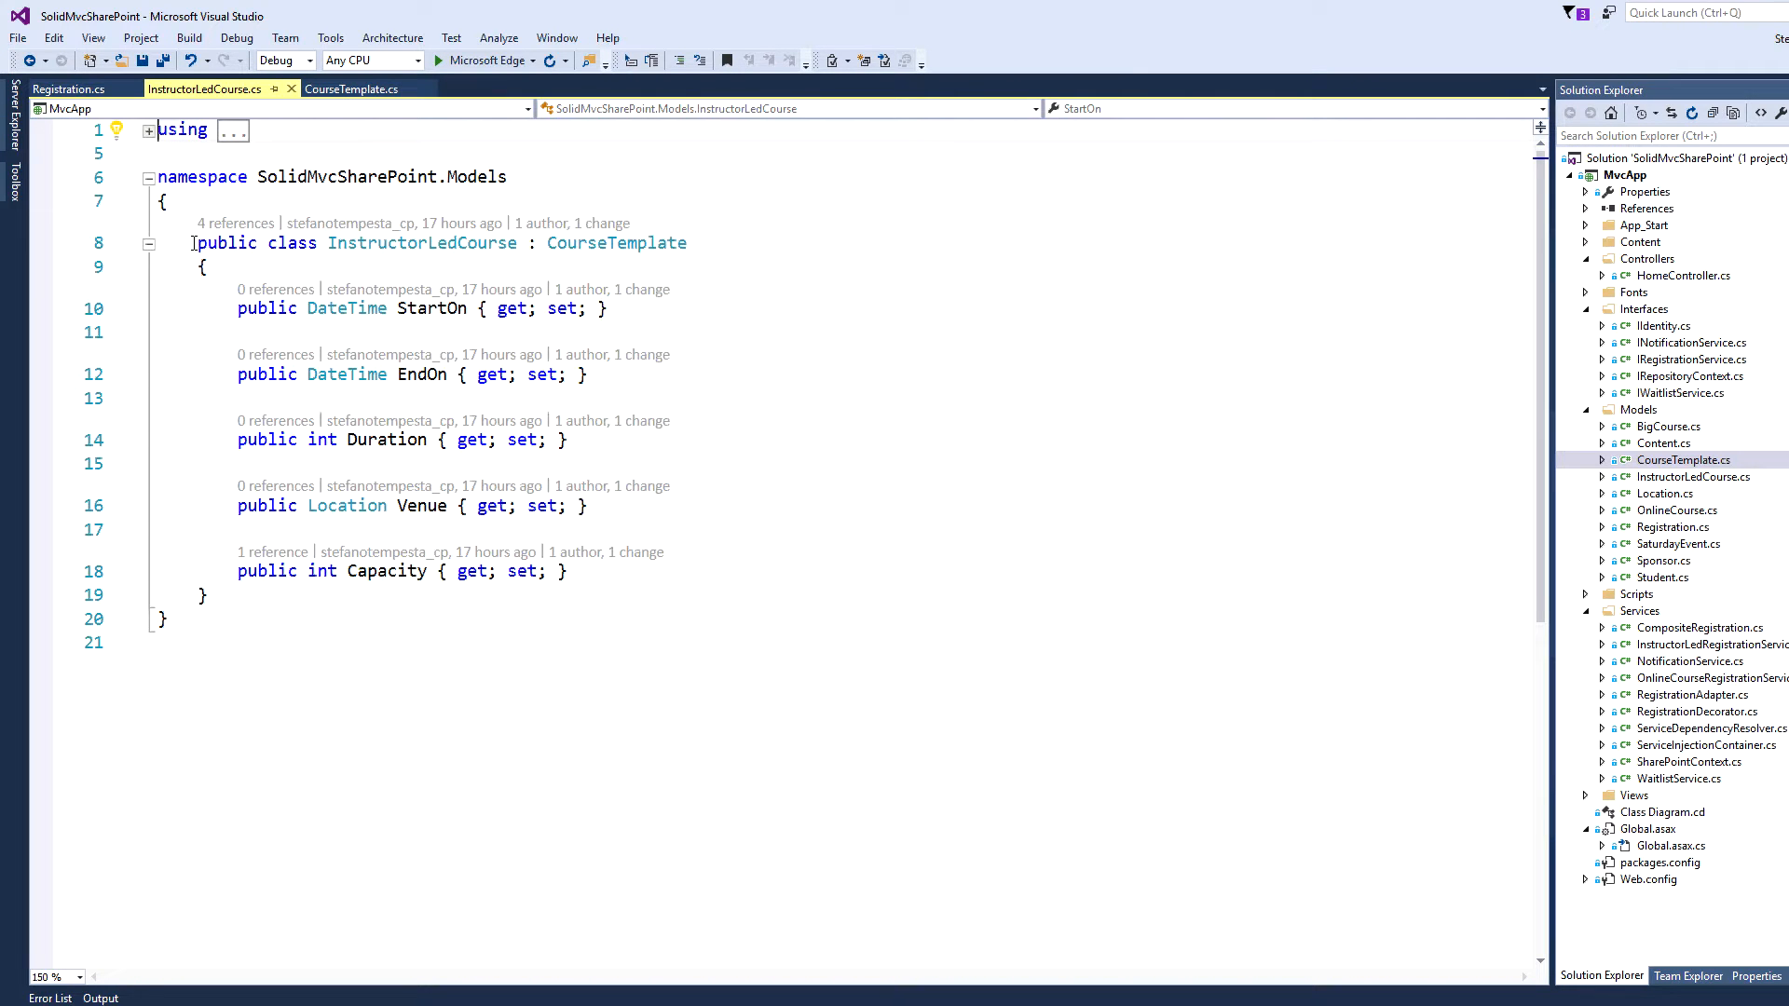
pyautogui.moveTo(197, 244); pyautogui.dragTo(686, 243)
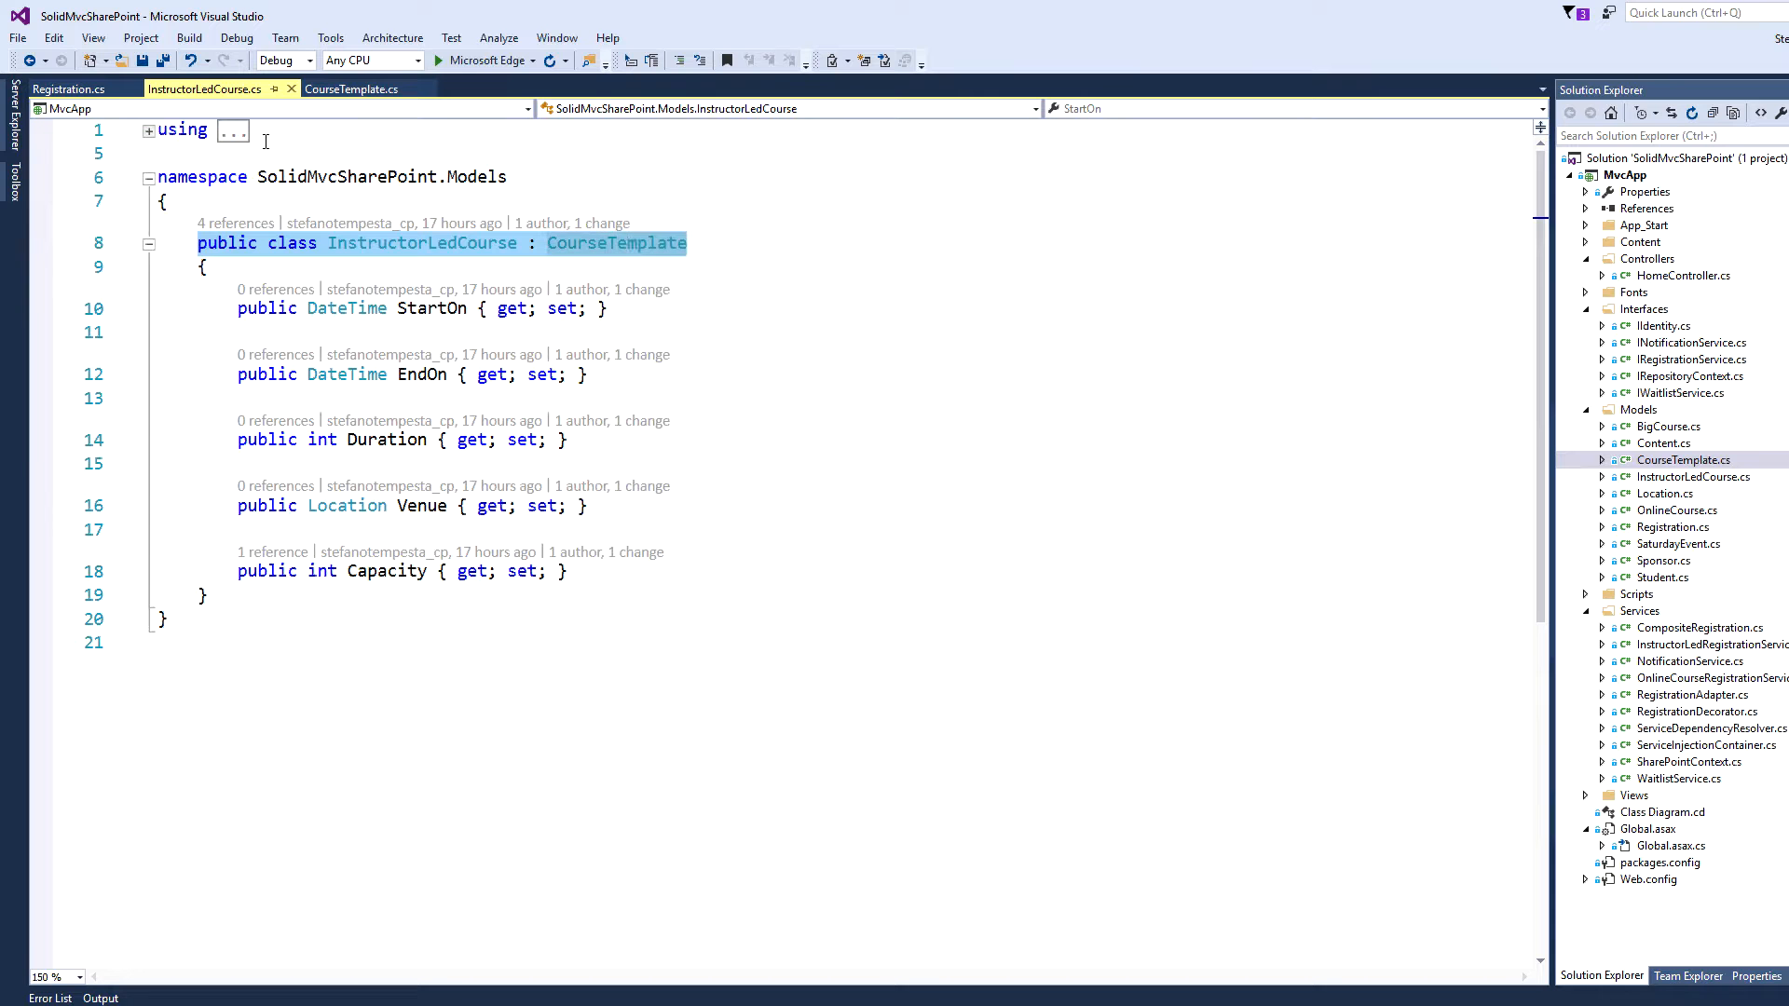
pyautogui.click(68, 88)
pyautogui.moveTo(197, 243); pyautogui.dragTo(455, 252)
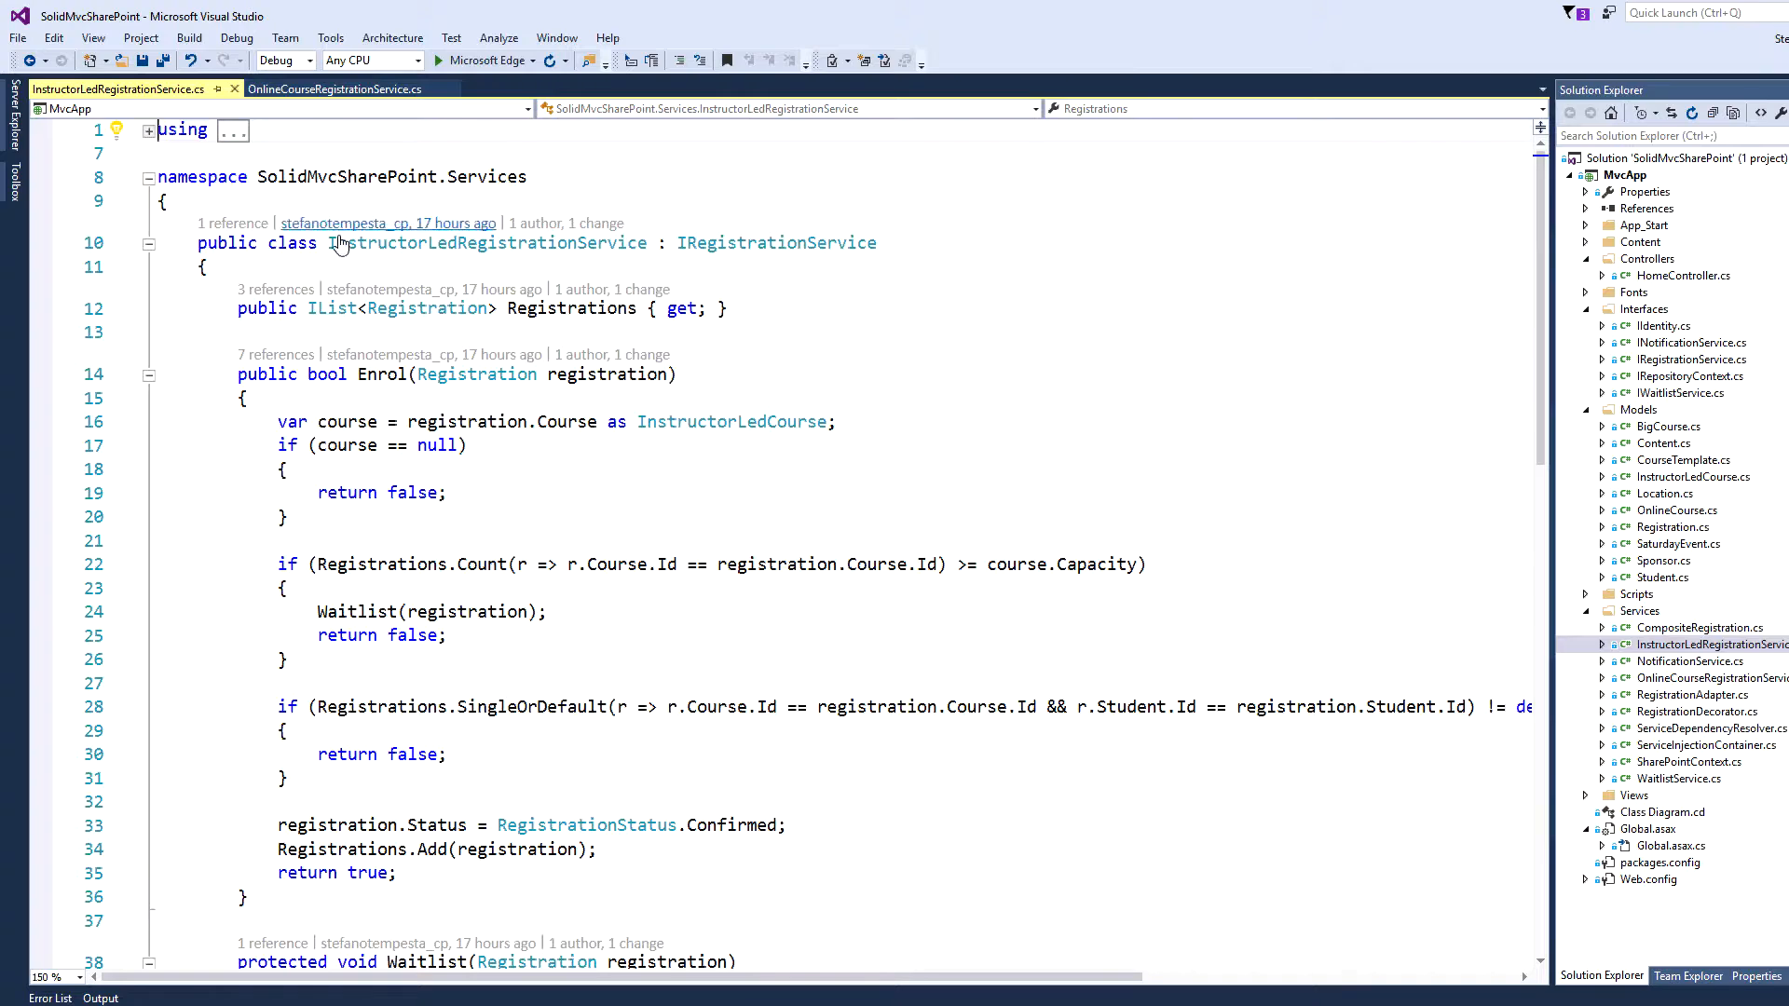
# Examine the Enrol method of InstructorLedRegistrationService from name to closing brace.
pyautogui.moveTo(327, 244); pyautogui.dragTo(650, 244)
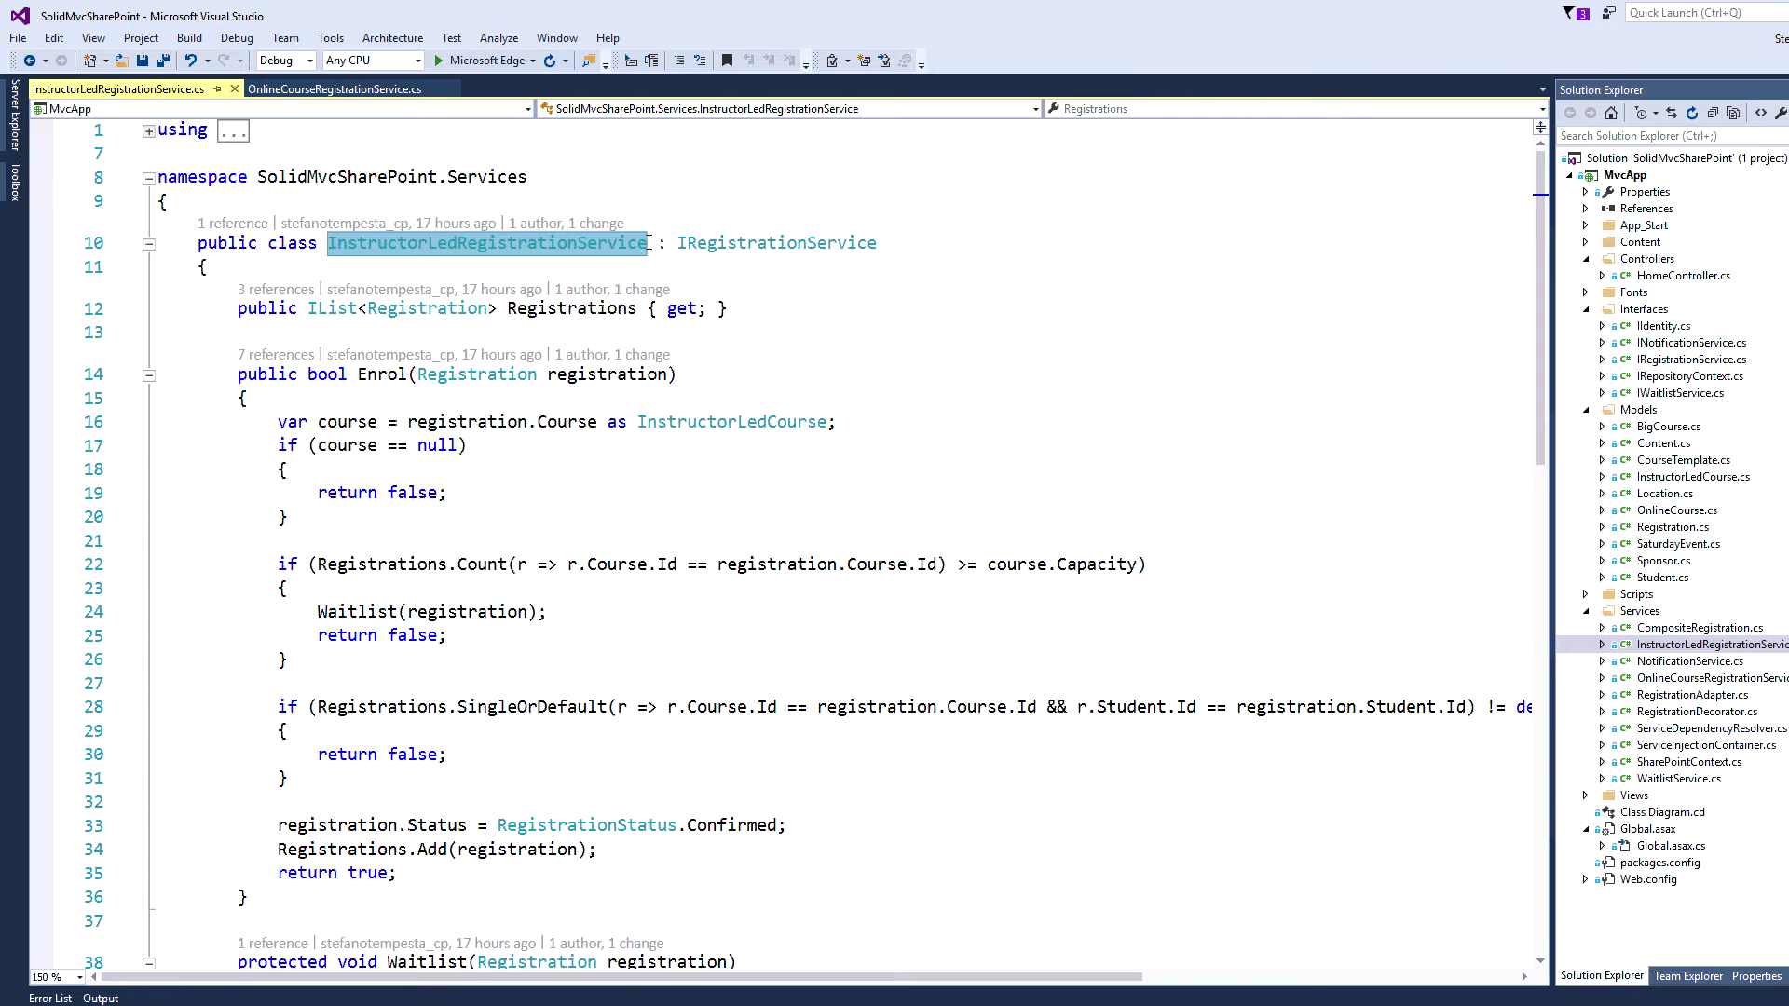
pyautogui.doubleClick(380, 374)
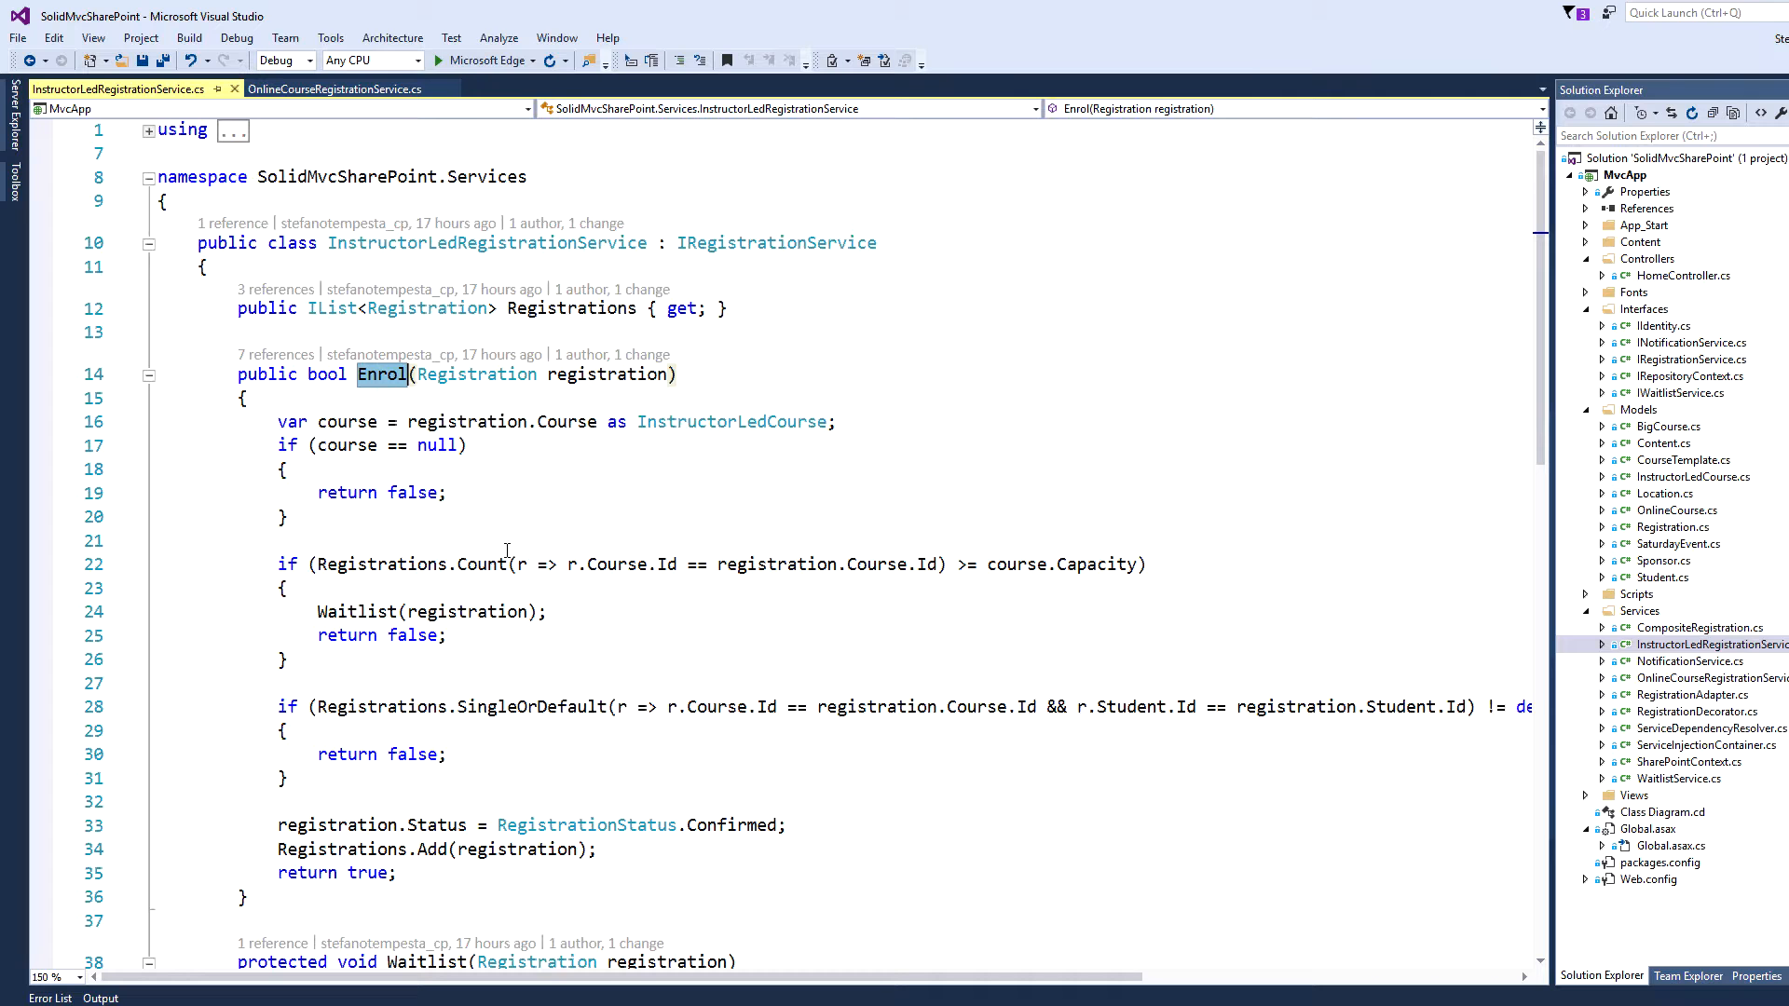
pyautogui.click(361, 904)
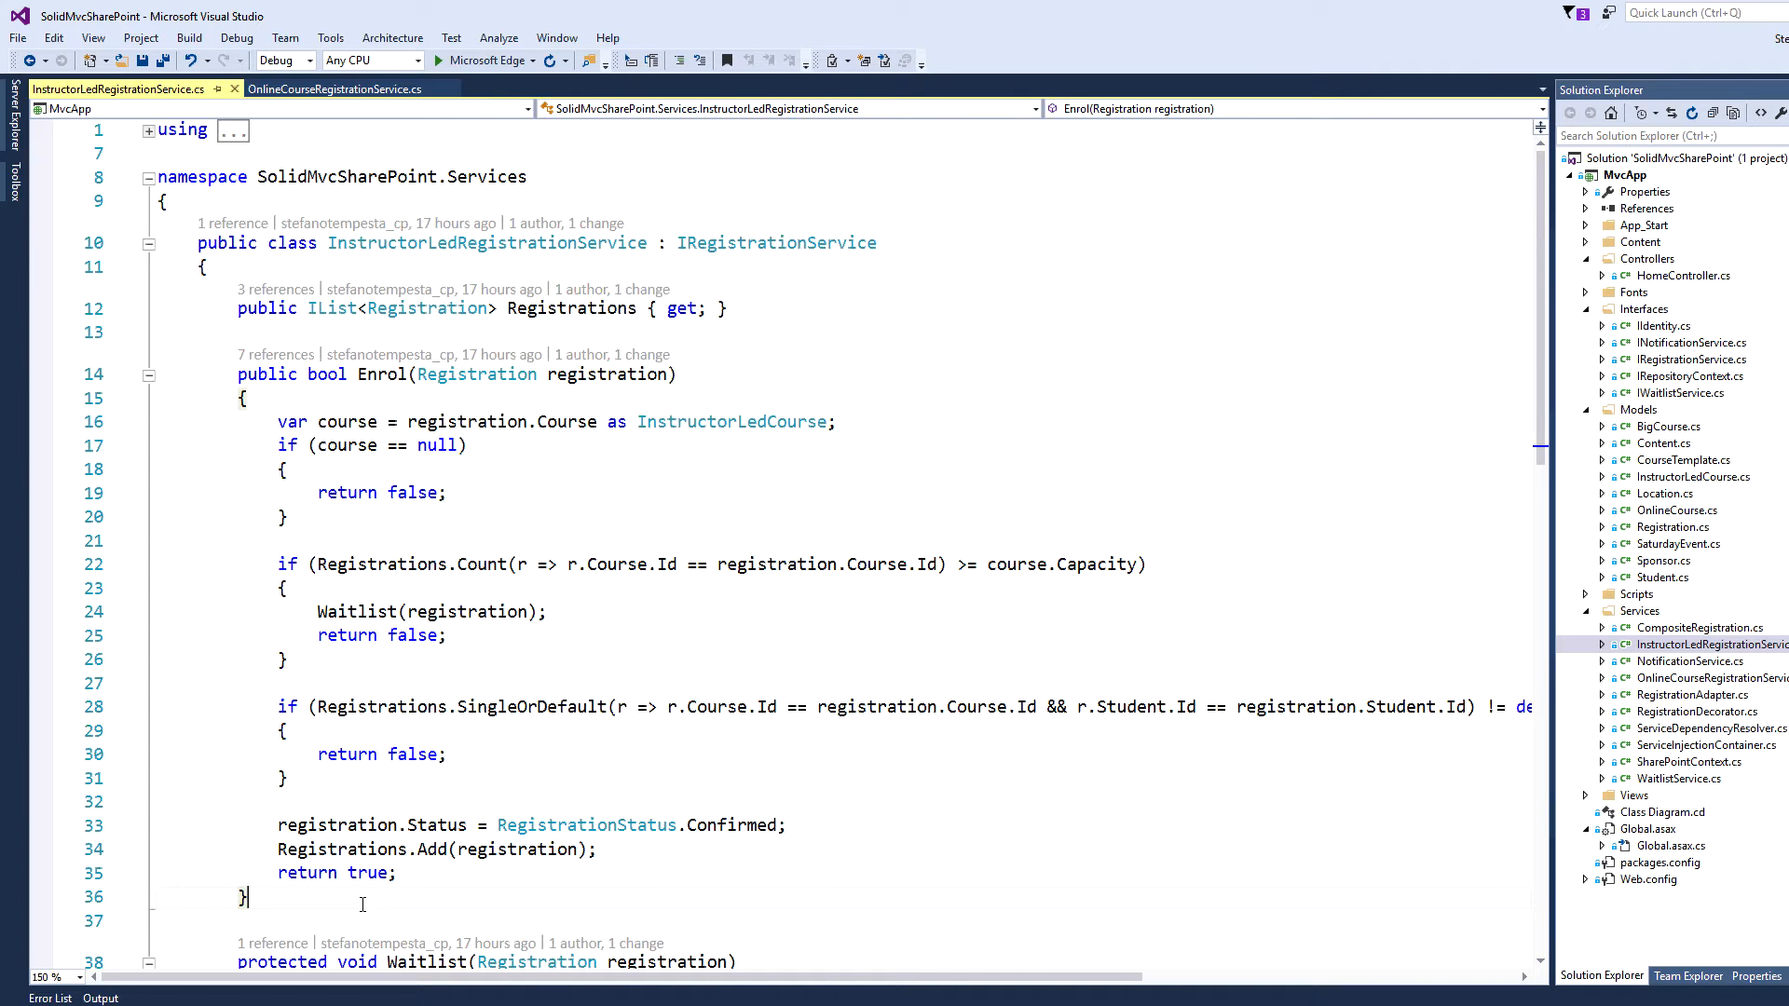
# Examine OnlineCourseRegistrationService's Enrol method, then switch to the blog article.
pyautogui.click(302, 88)
pyautogui.doubleClick(449, 243)
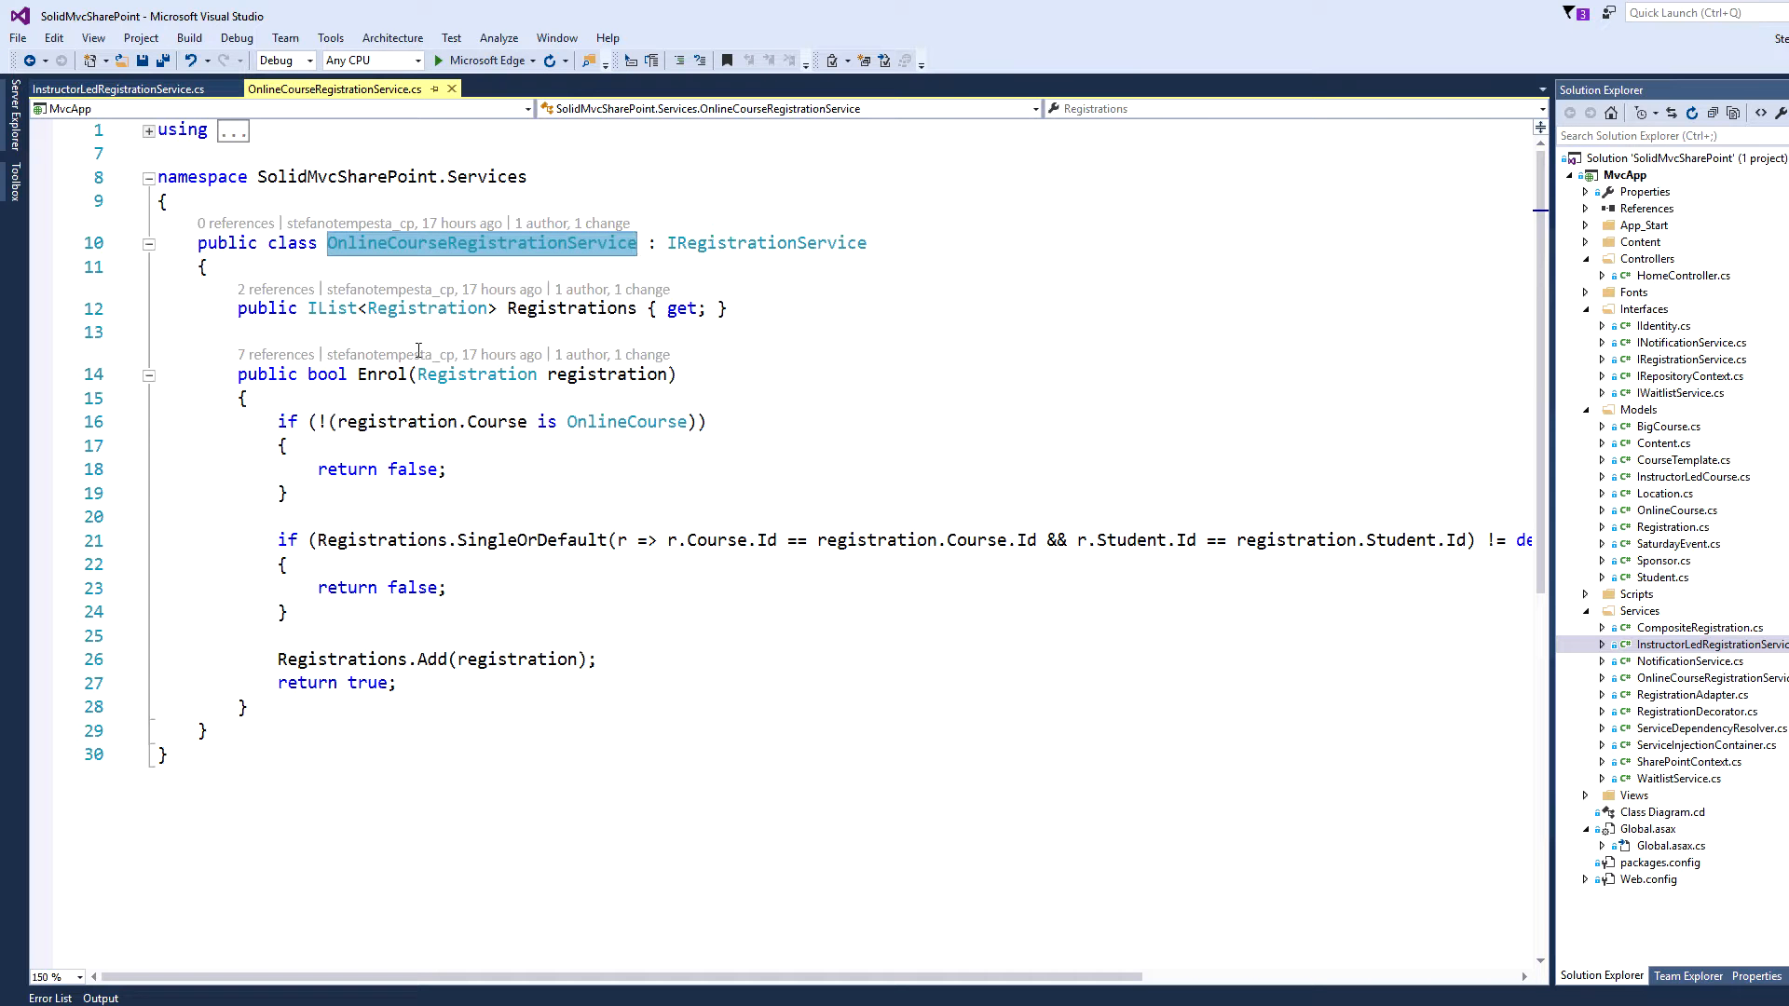
pyautogui.doubleClick(384, 374)
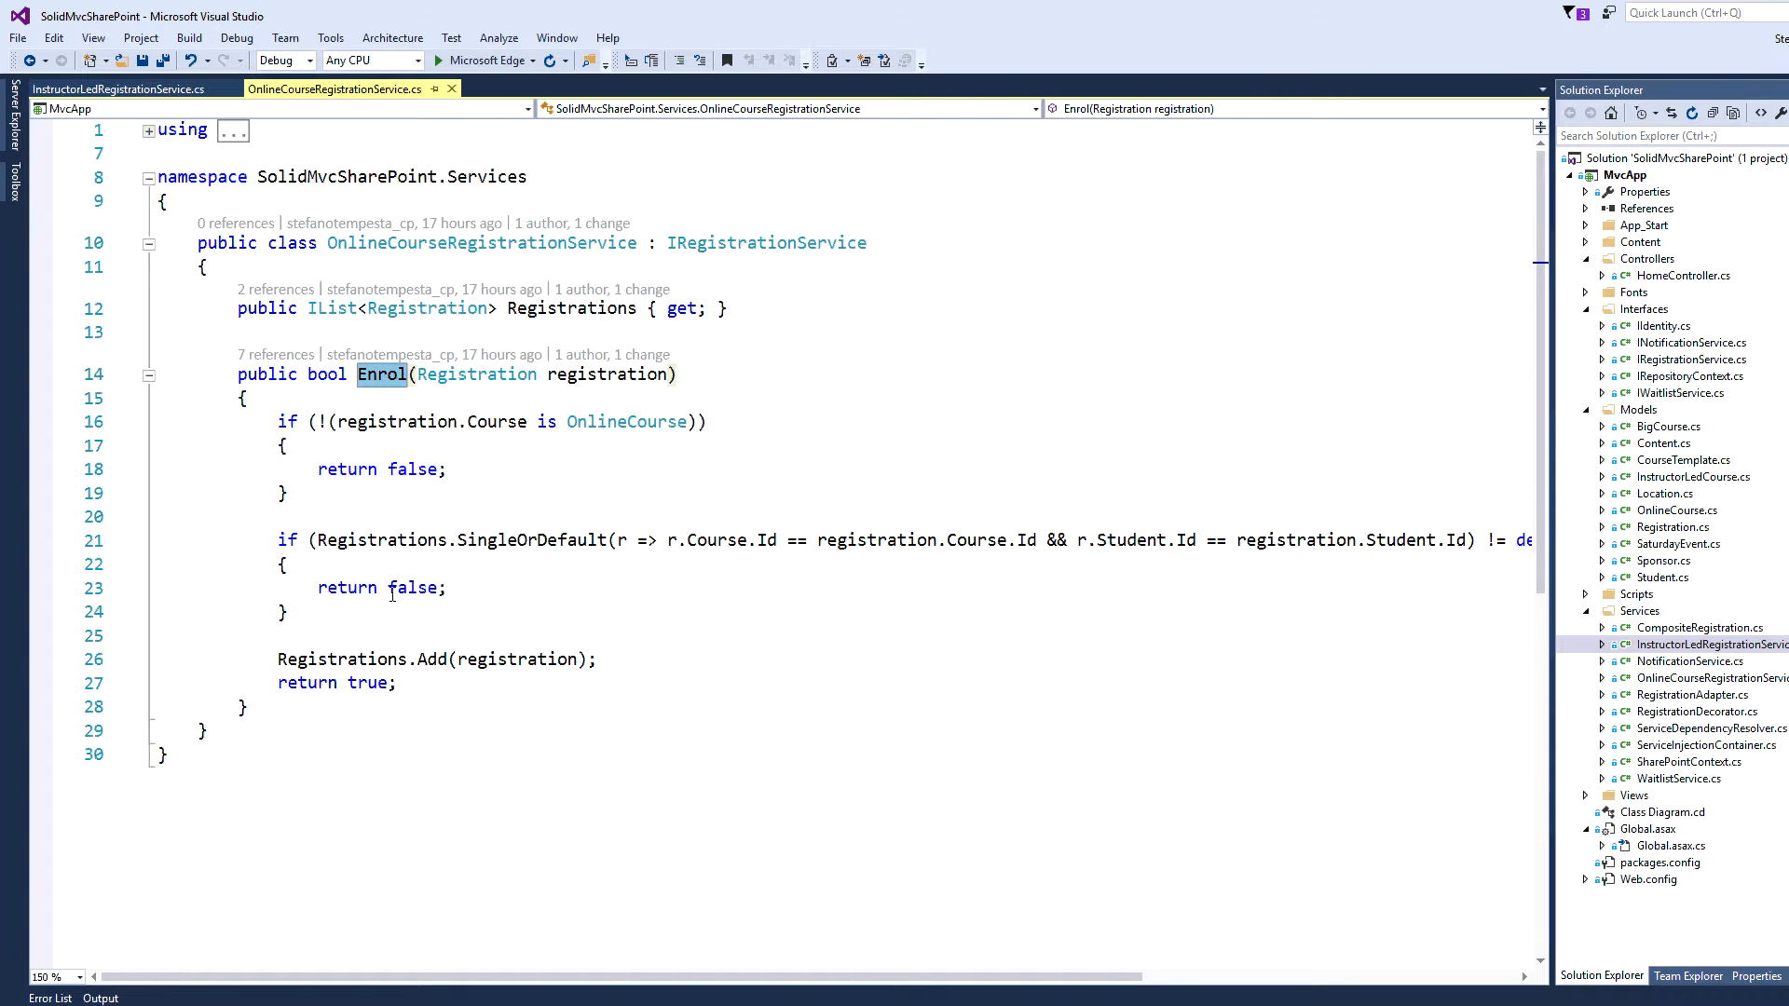
pyautogui.click(363, 718)
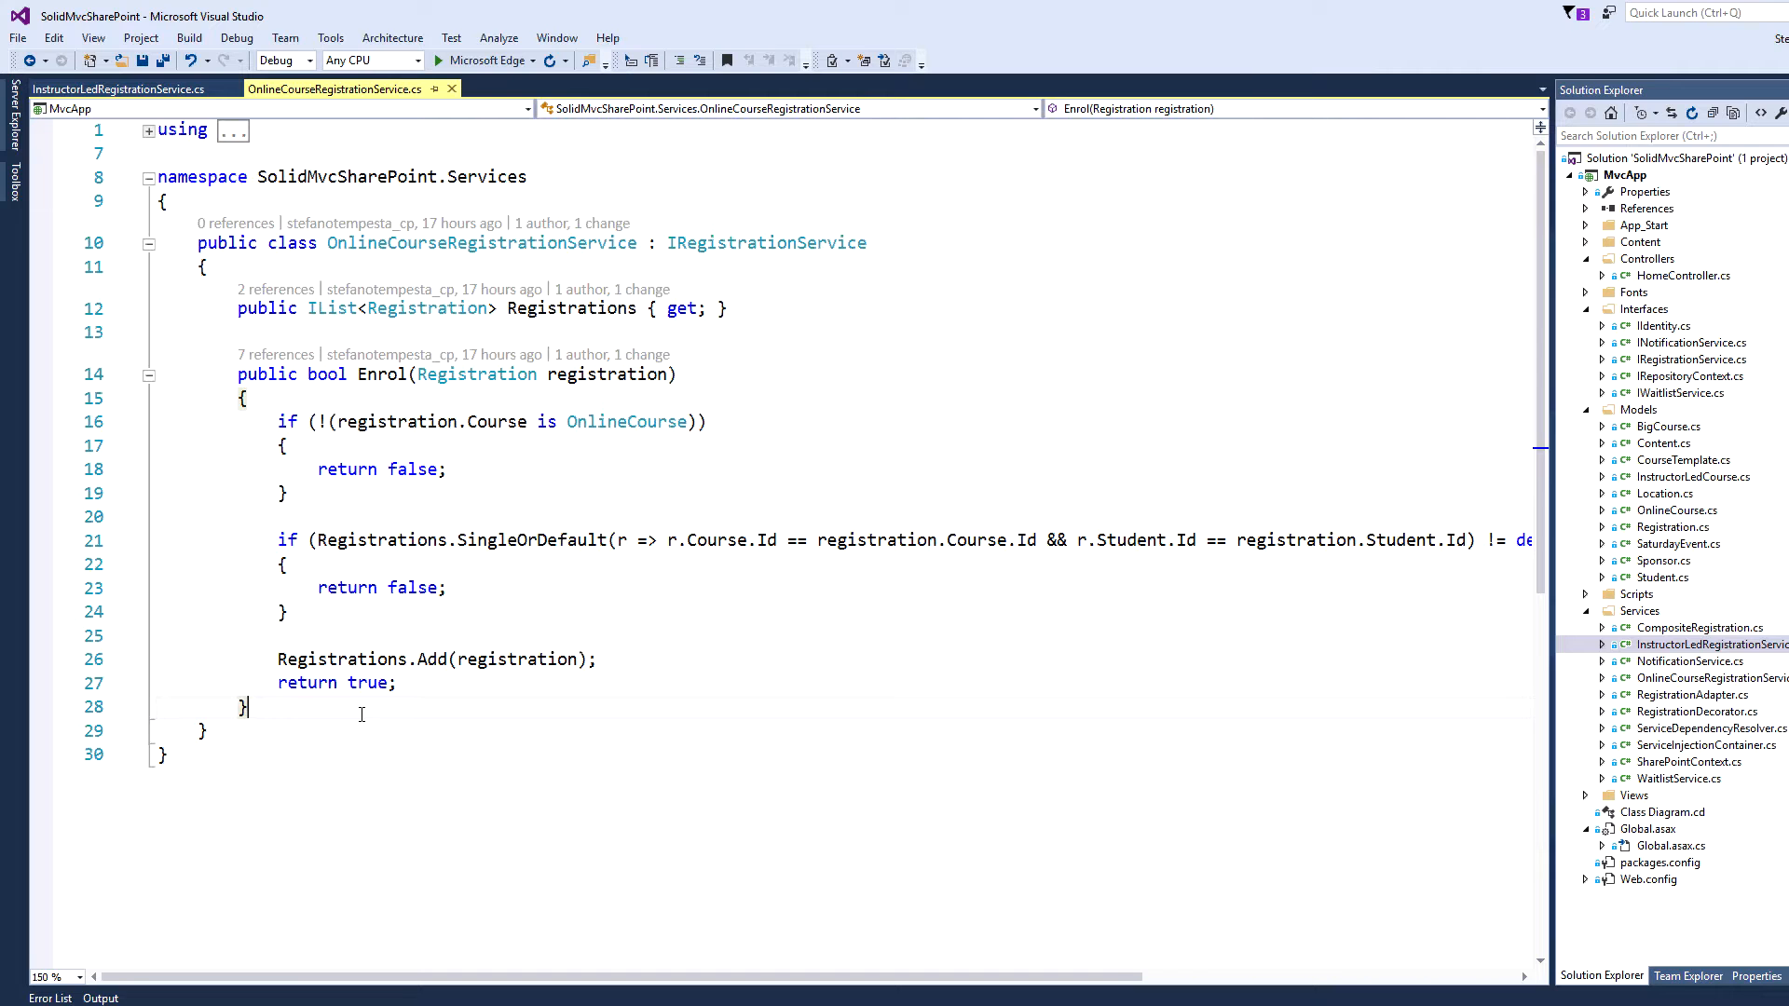
pyautogui.hotkey('alt', 'Tab')
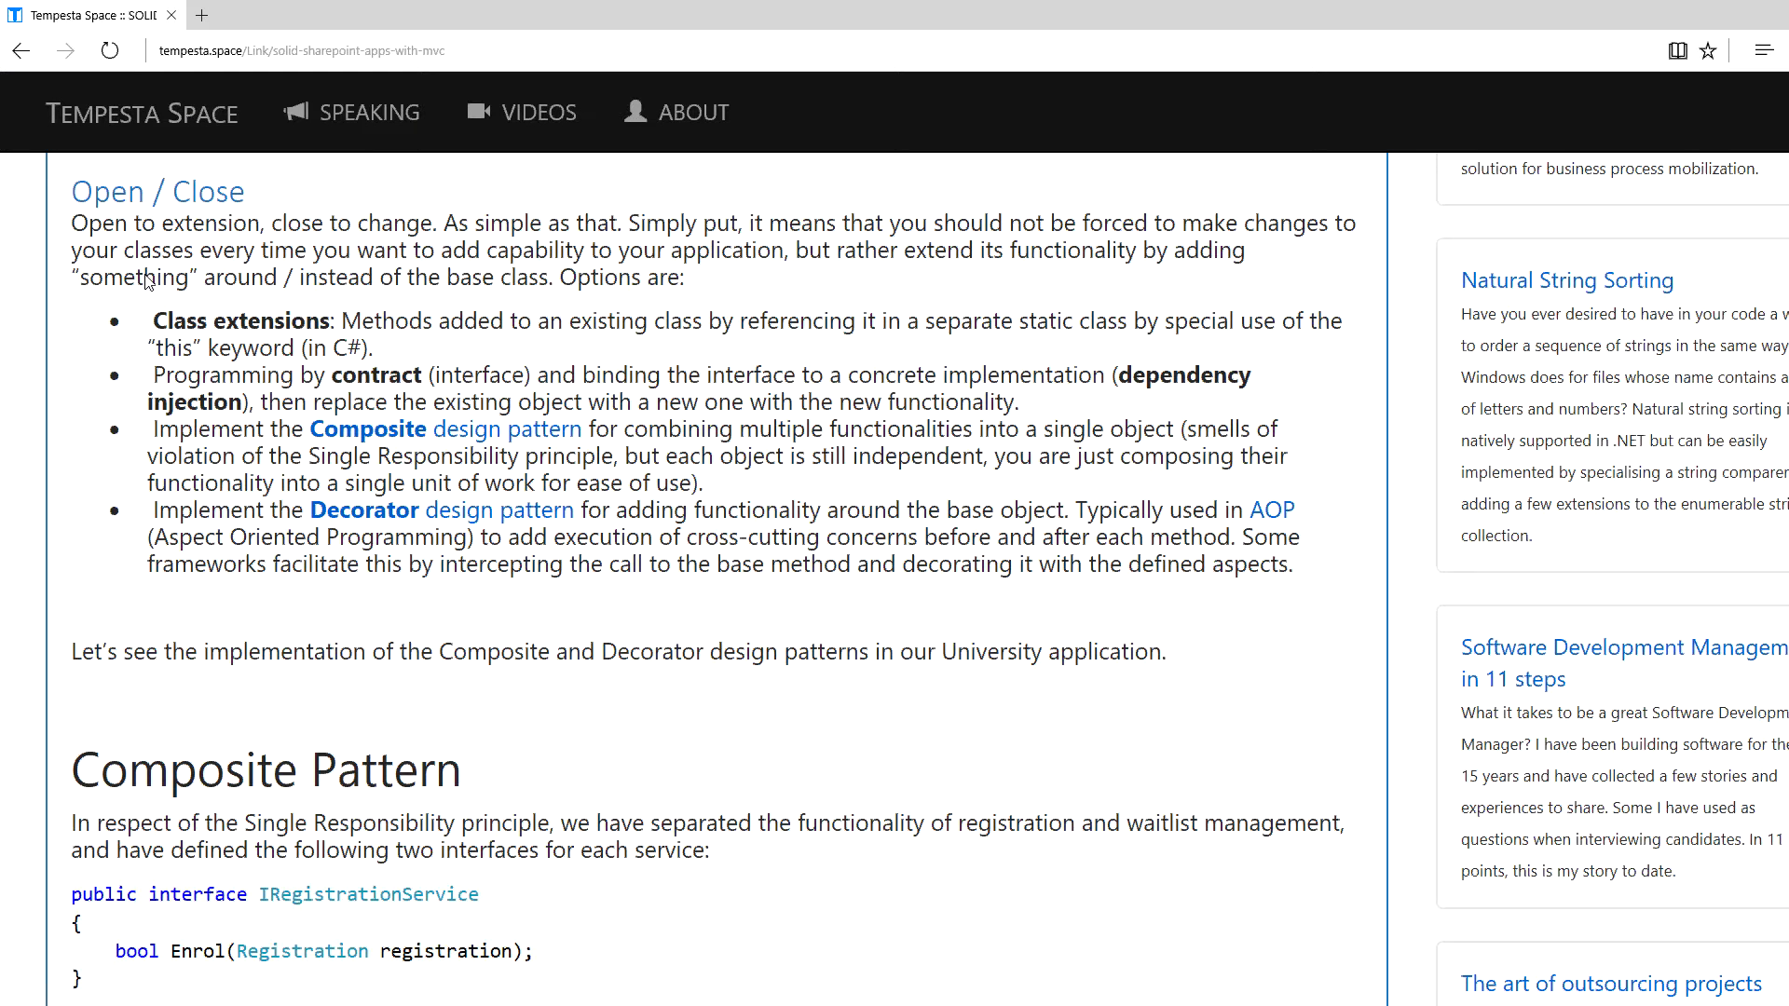
# Highlight the Class extensions, Programming by contract, Composite and Decorator extension options.
pyautogui.moveTo(153, 322); pyautogui.dragTo(331, 321)
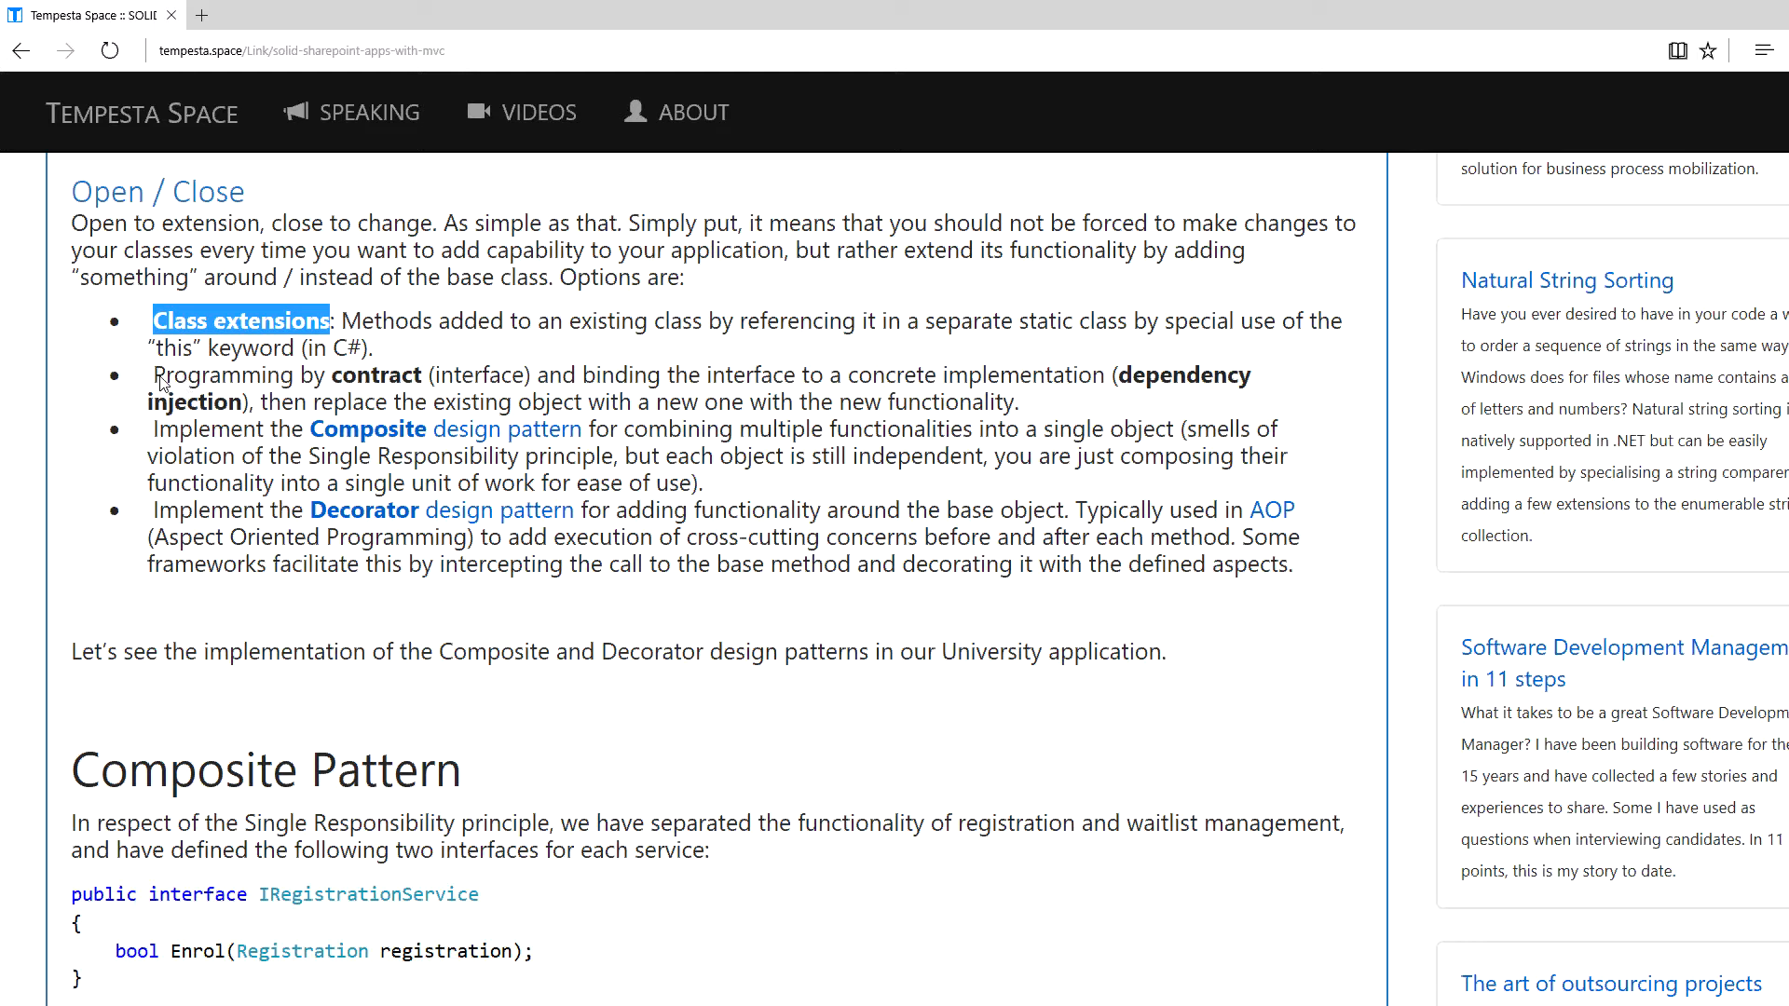
pyautogui.moveTo(153, 377); pyautogui.dragTo(399, 384)
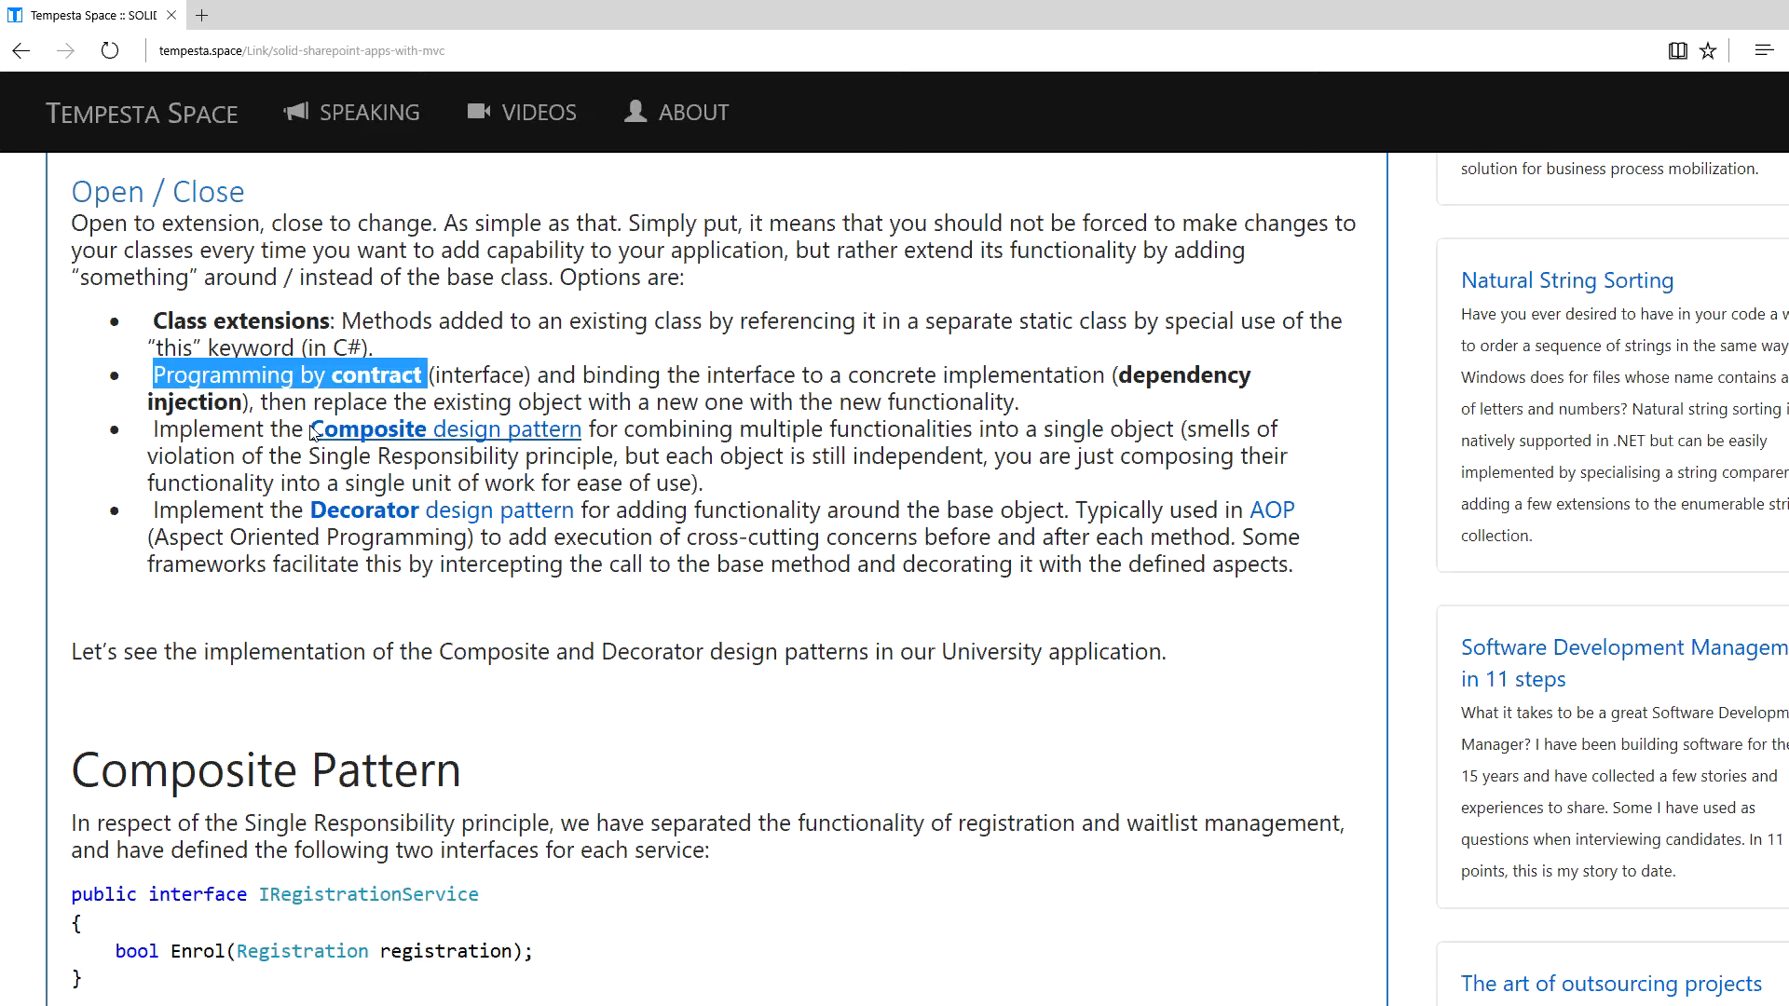
pyautogui.moveTo(311, 435); pyautogui.dragTo(548, 436)
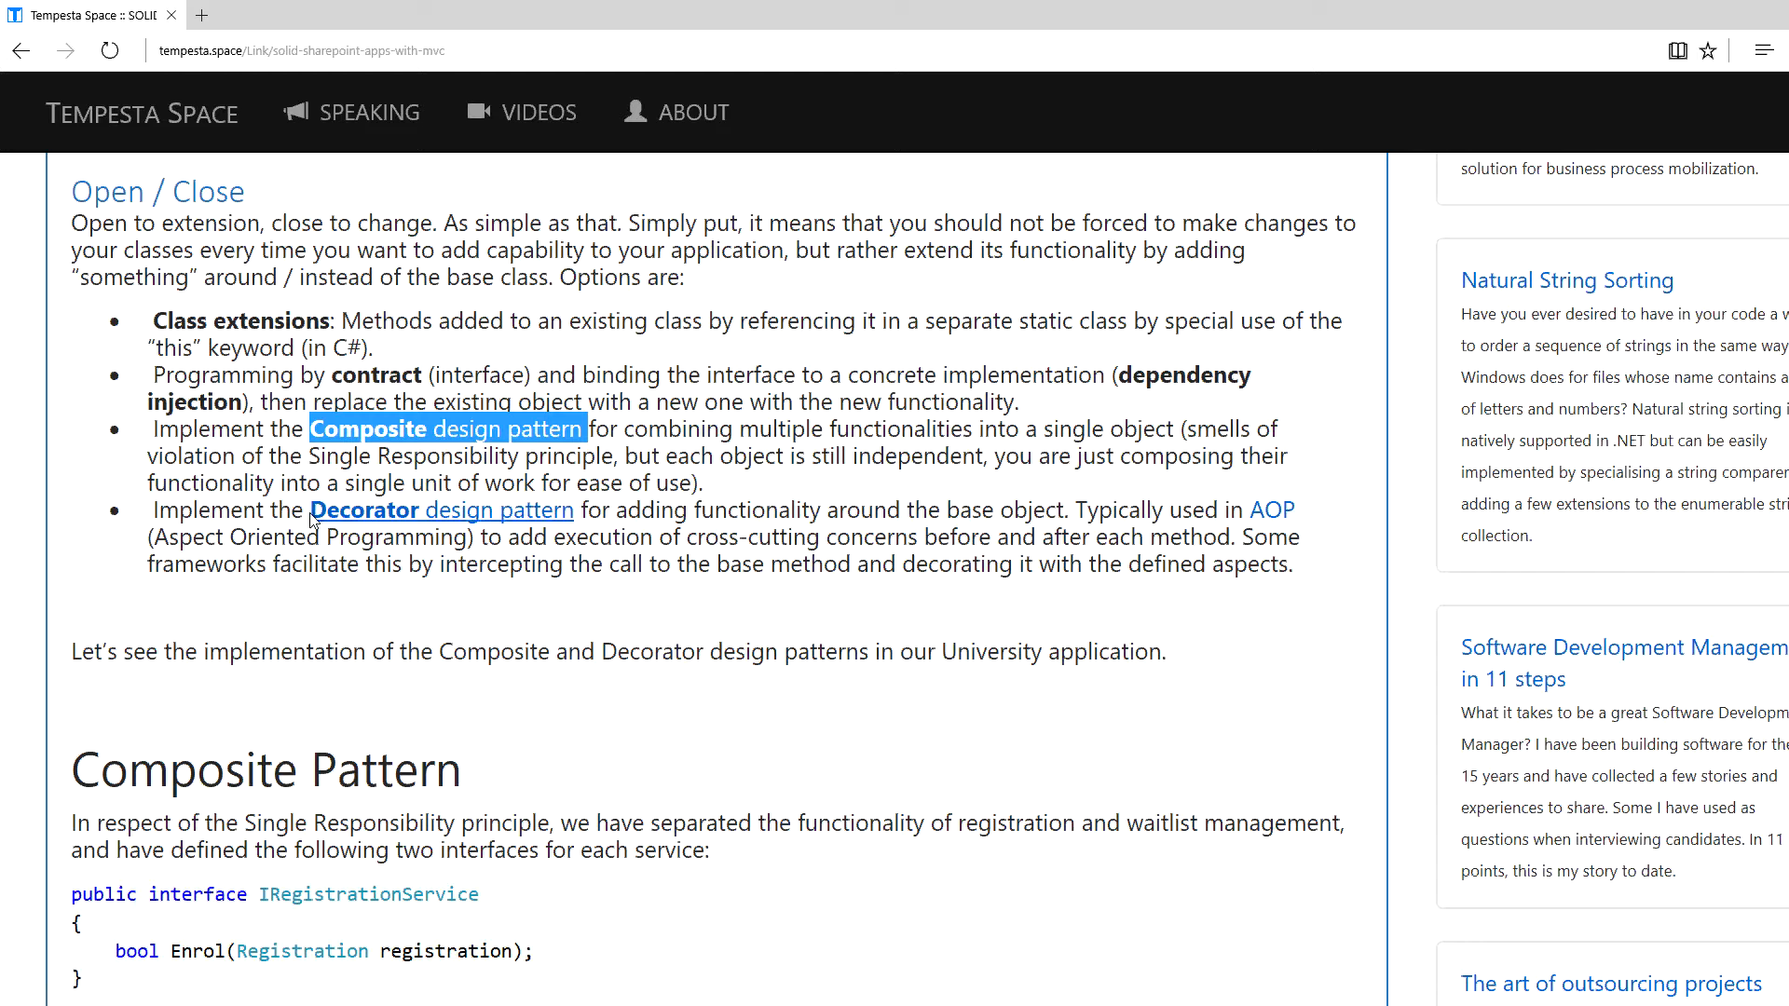
pyautogui.moveTo(311, 517); pyautogui.dragTo(545, 516)
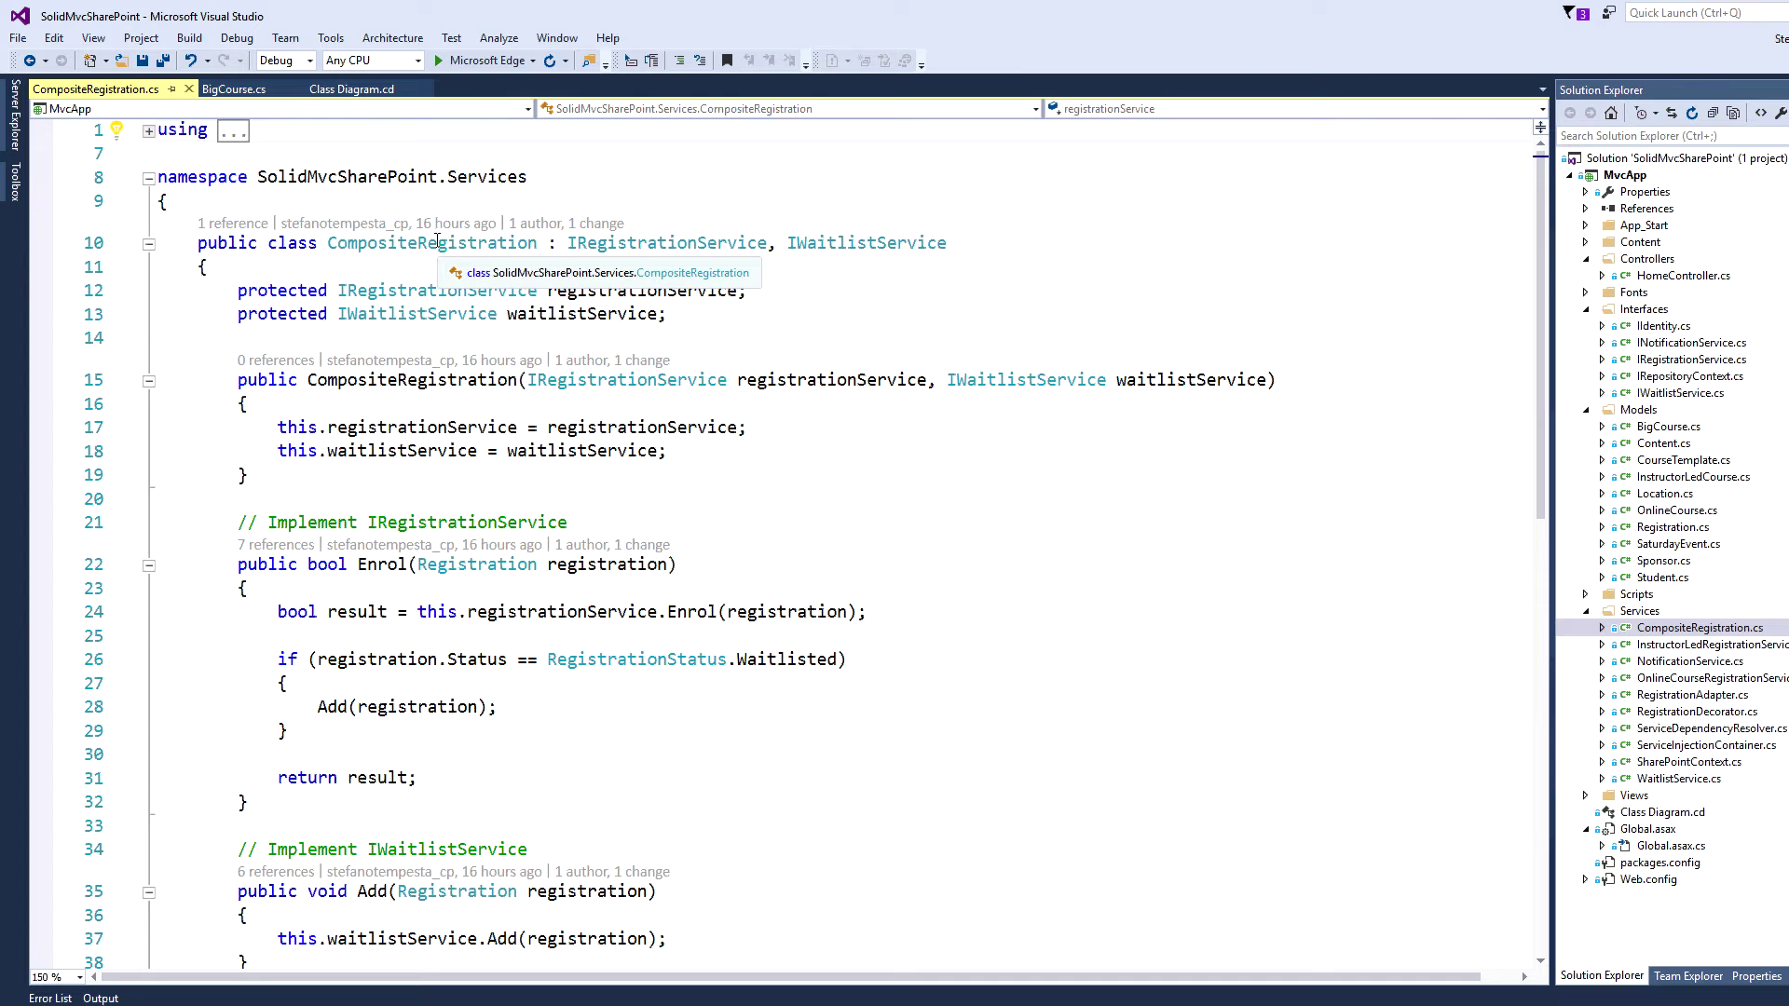
pyautogui.doubleClick(438, 241)
pyautogui.doubleClick(642, 246)
pyautogui.doubleClick(862, 245)
pyautogui.moveTo(239, 379); pyautogui.dragTo(256, 482)
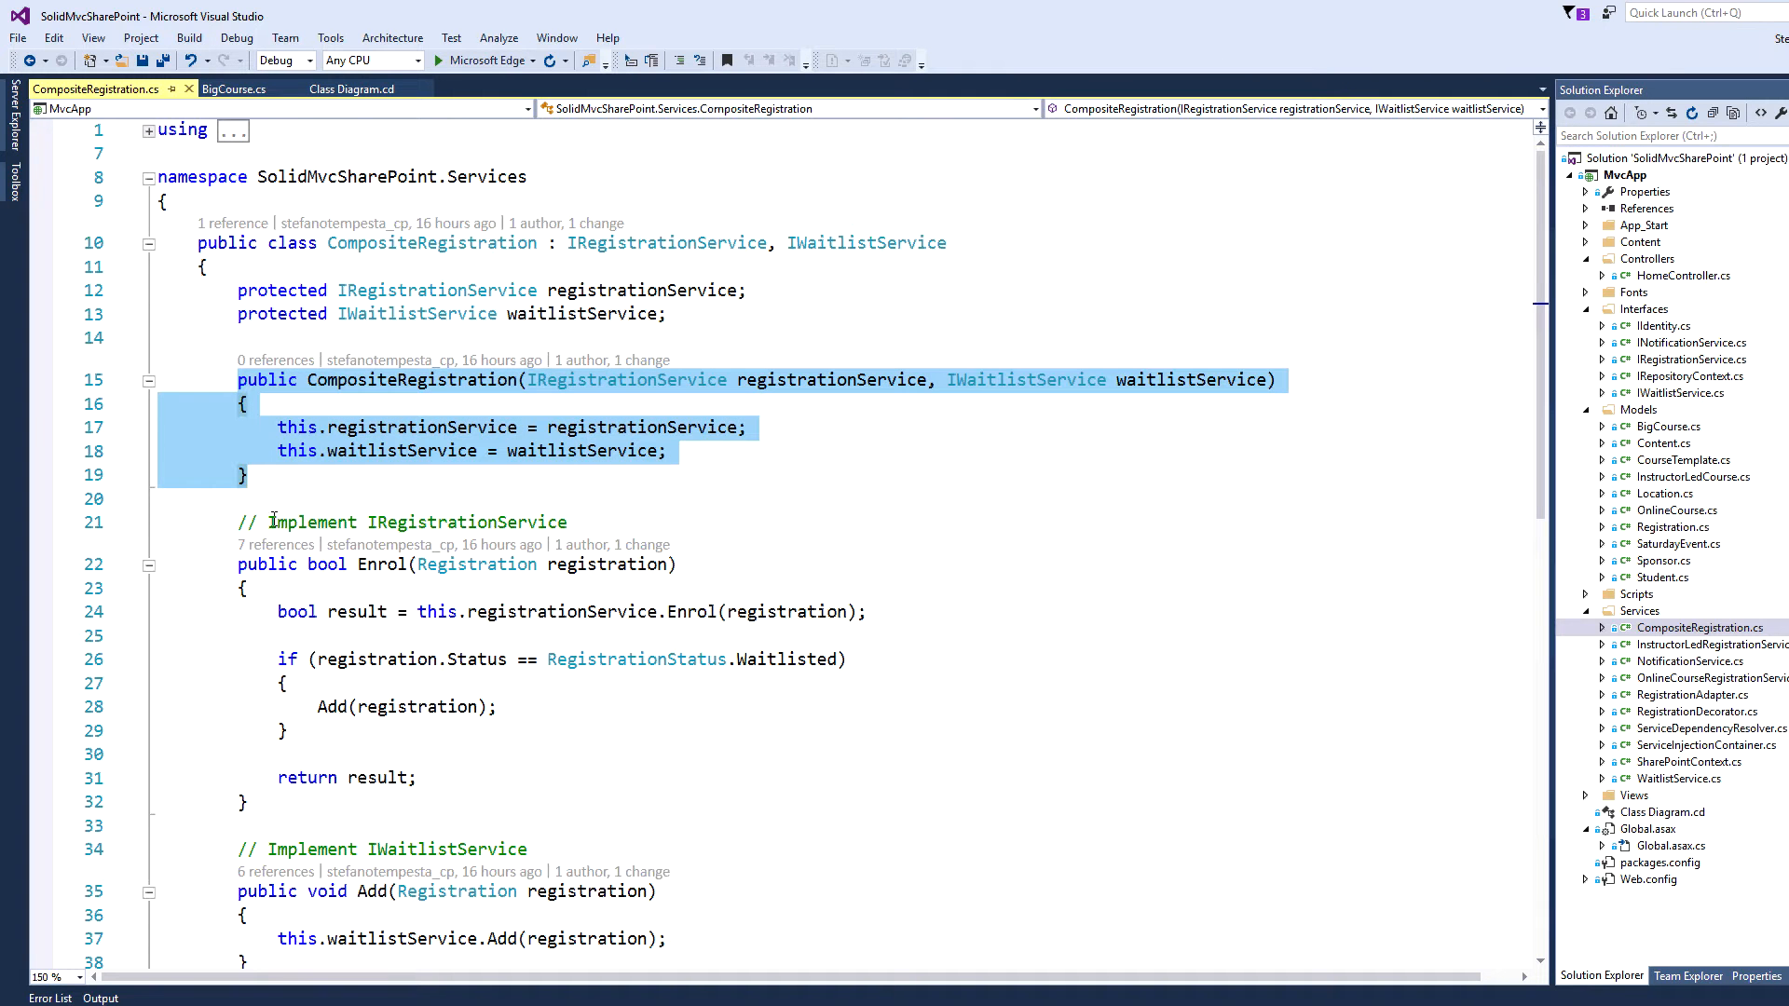
pyautogui.doubleClick(361, 563)
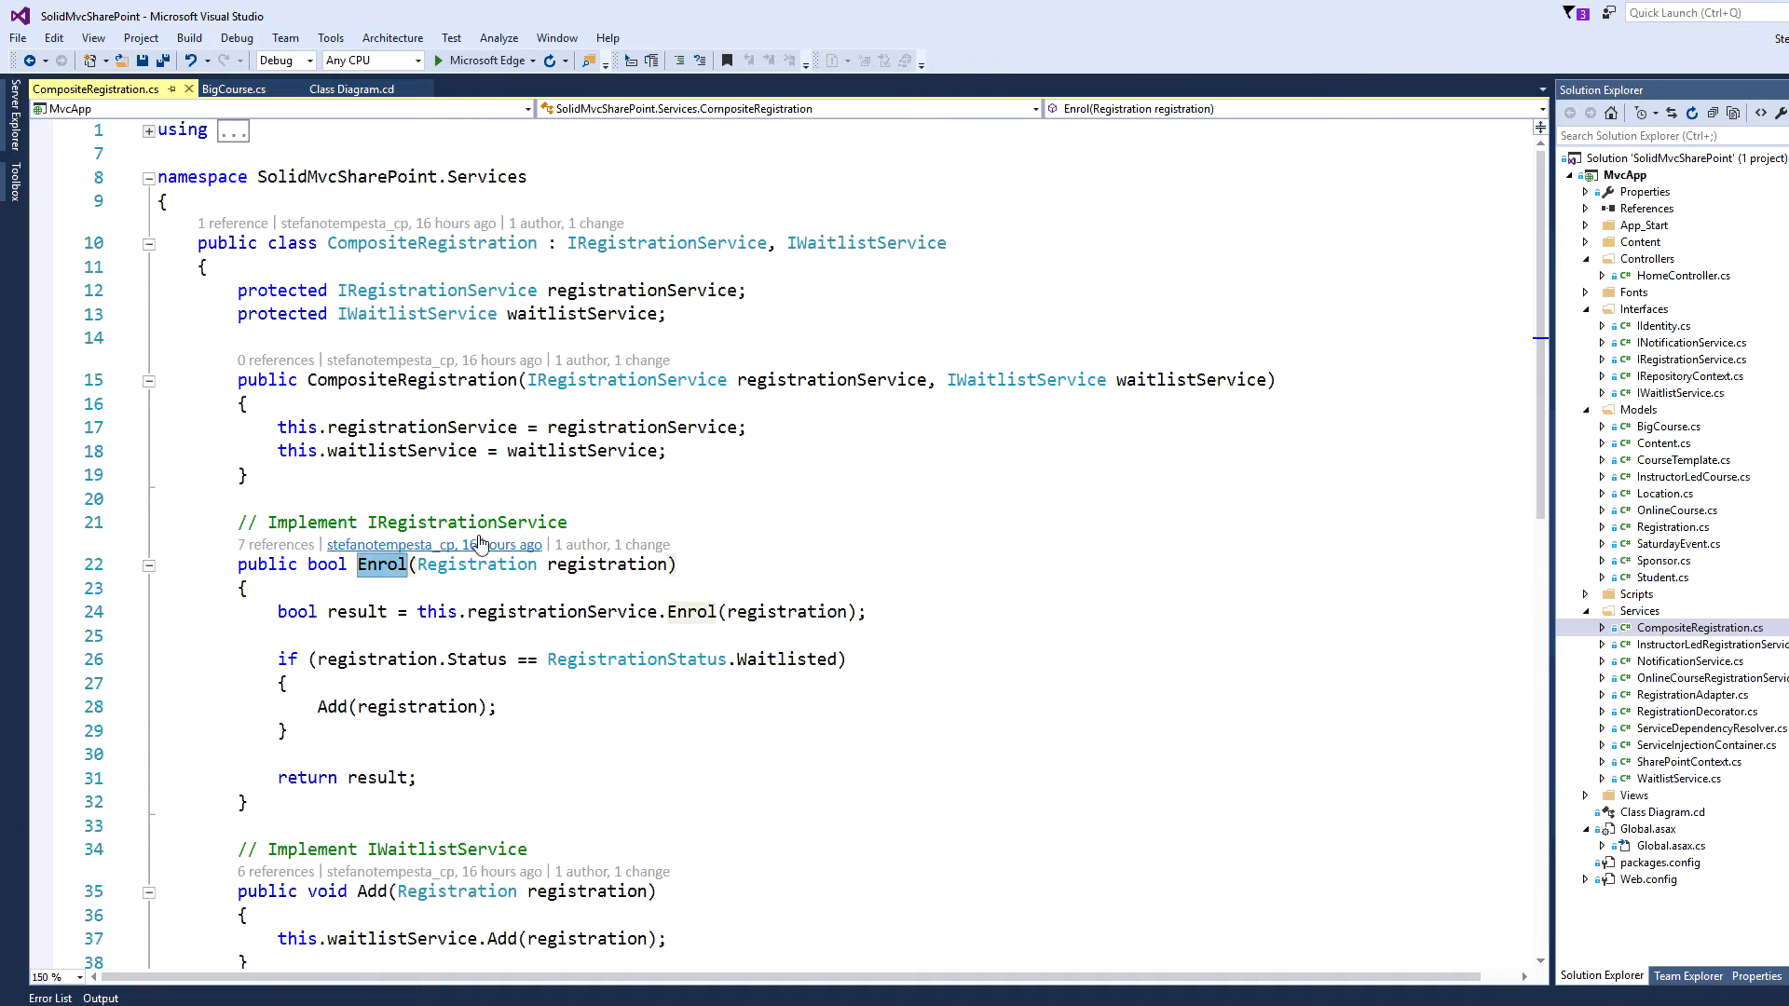
pyautogui.scroll(-2, 468, 521)
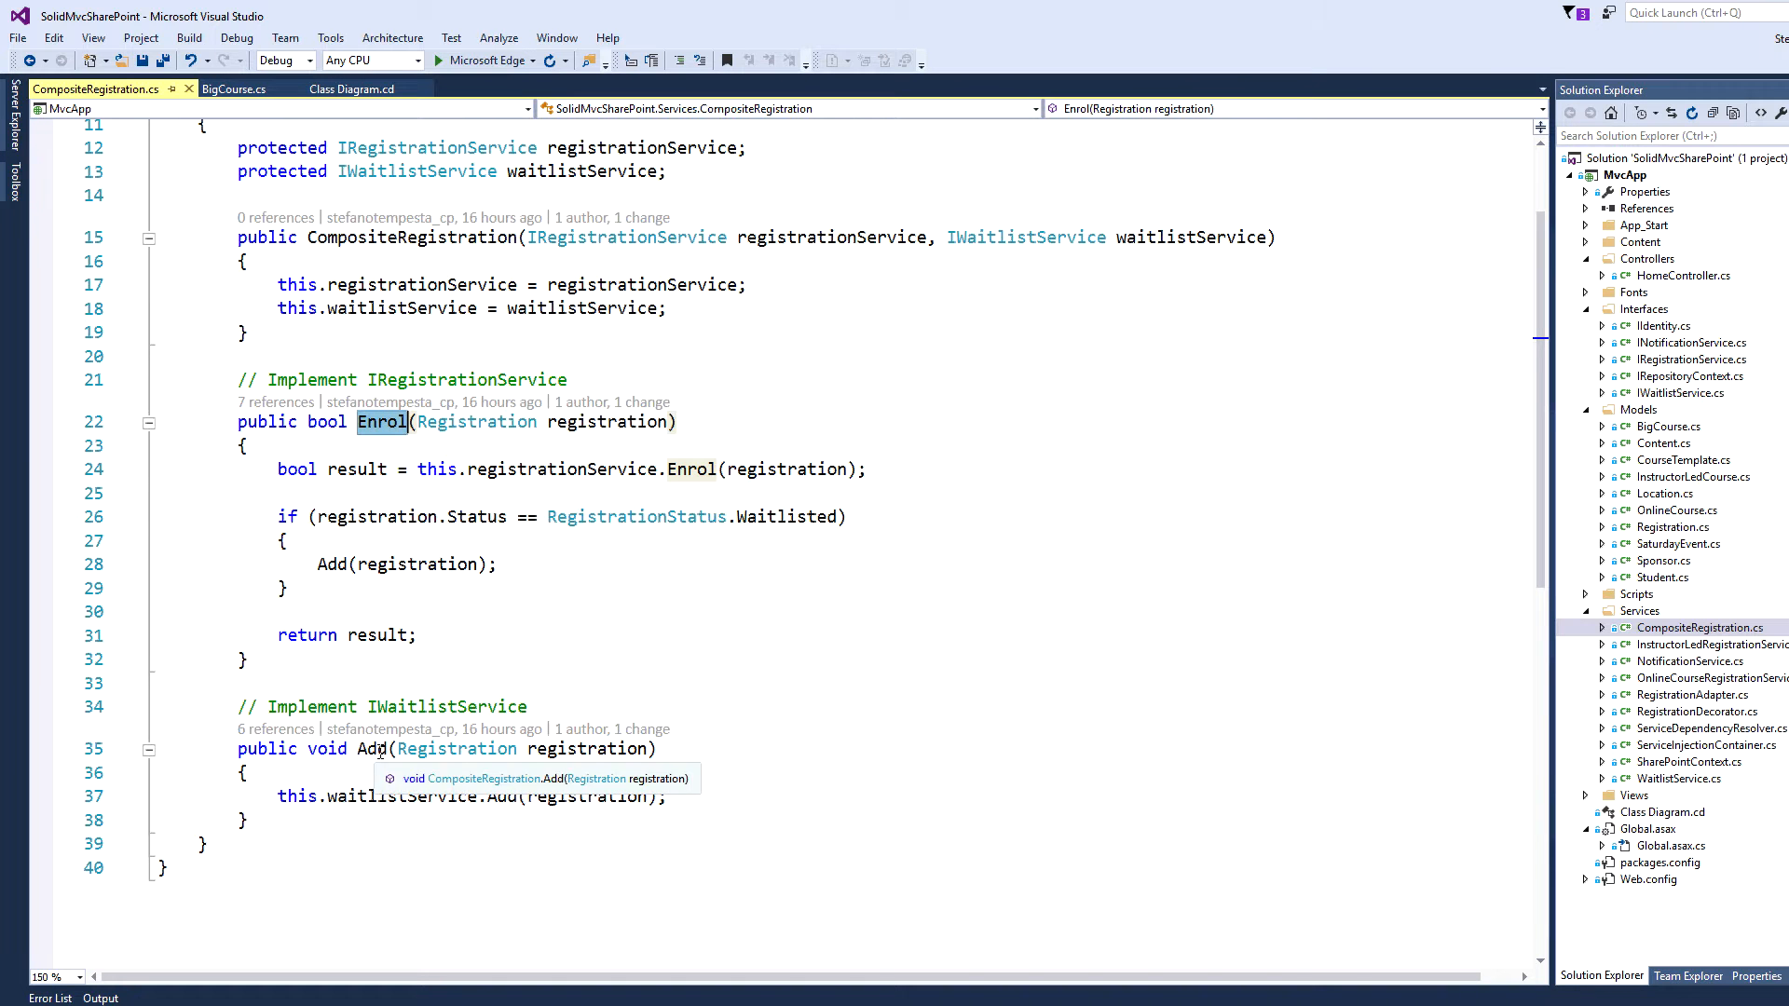
pyautogui.doubleClick(371, 749)
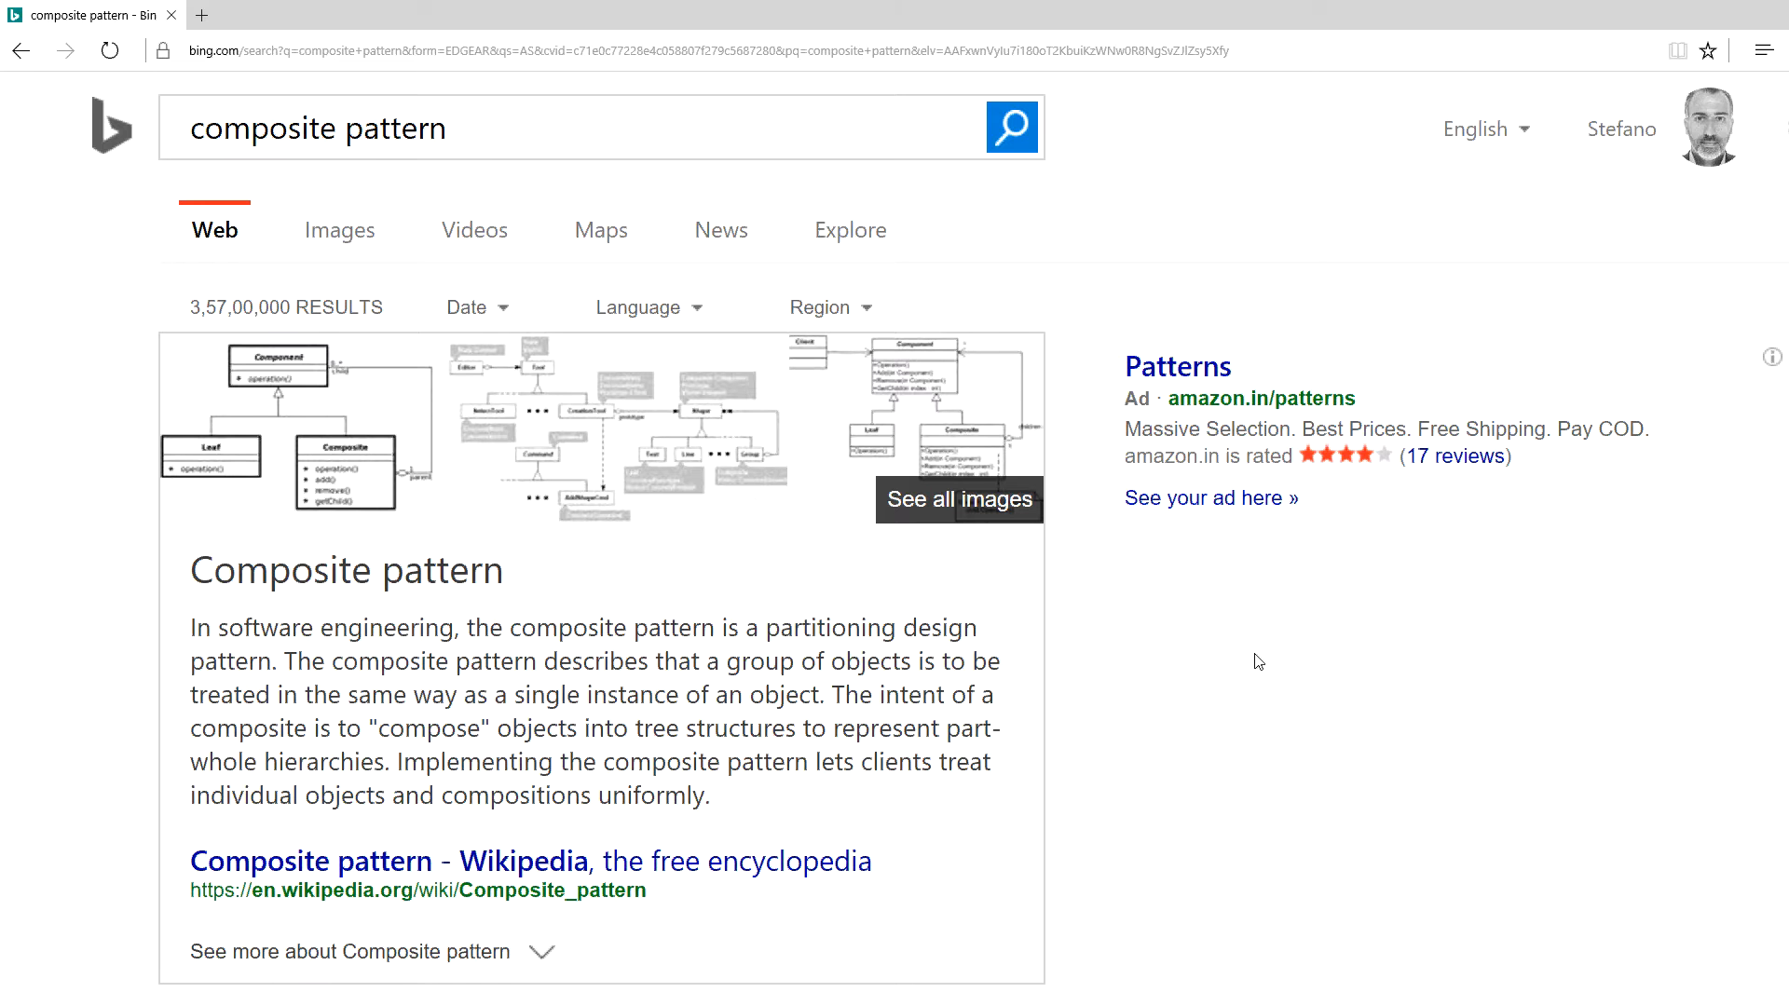
pyautogui.scroll(-2, 1255, 662)
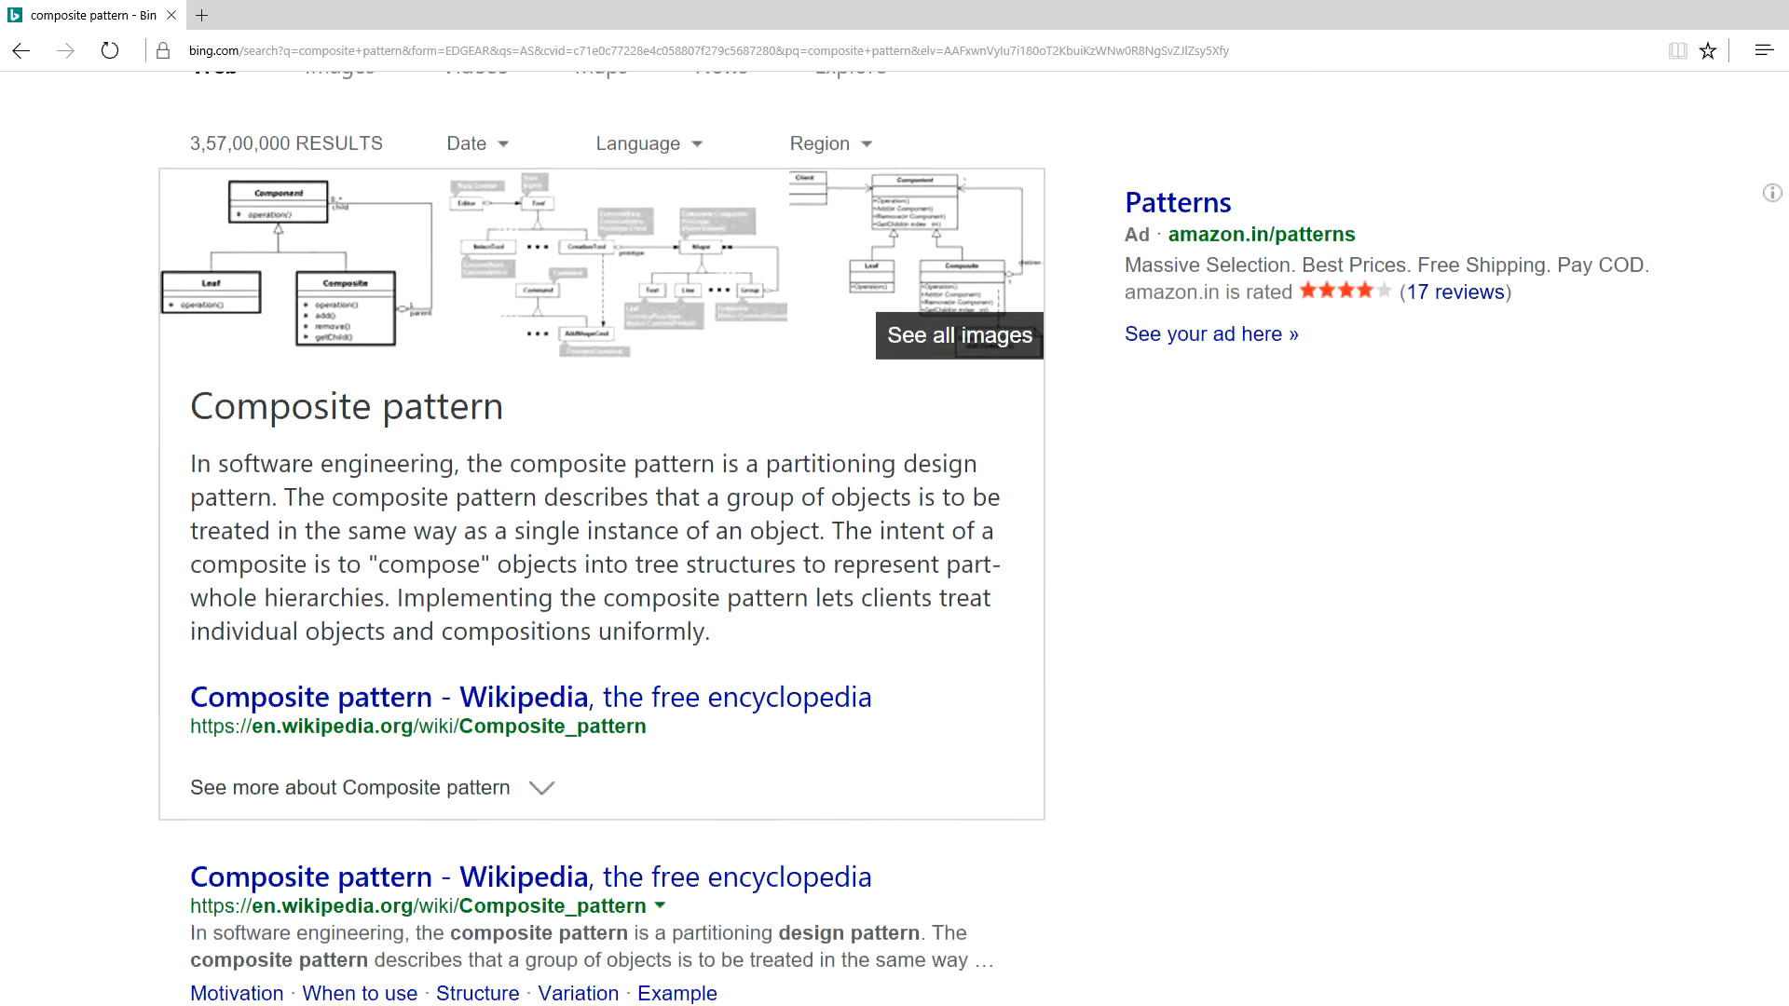
pyautogui.scroll(-3, 895, 559)
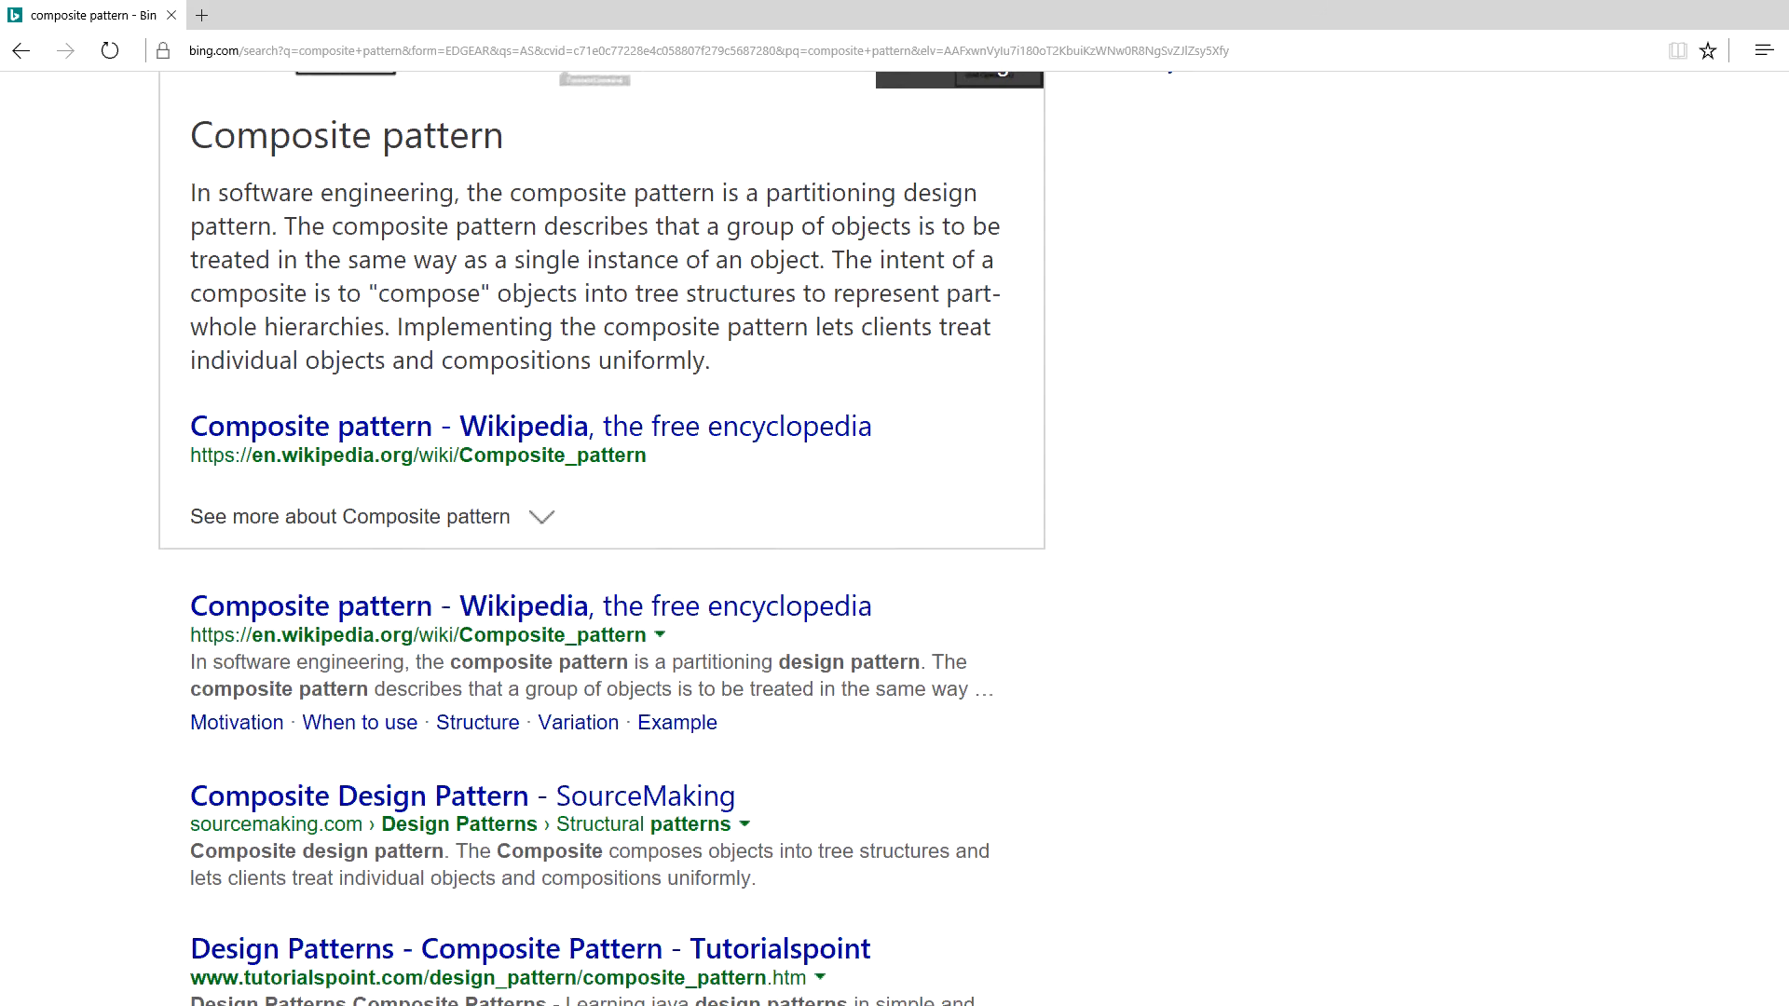
# Open the 'Composite pattern - Wikipedia' result from the Bing search.
pyautogui.click(623, 616)
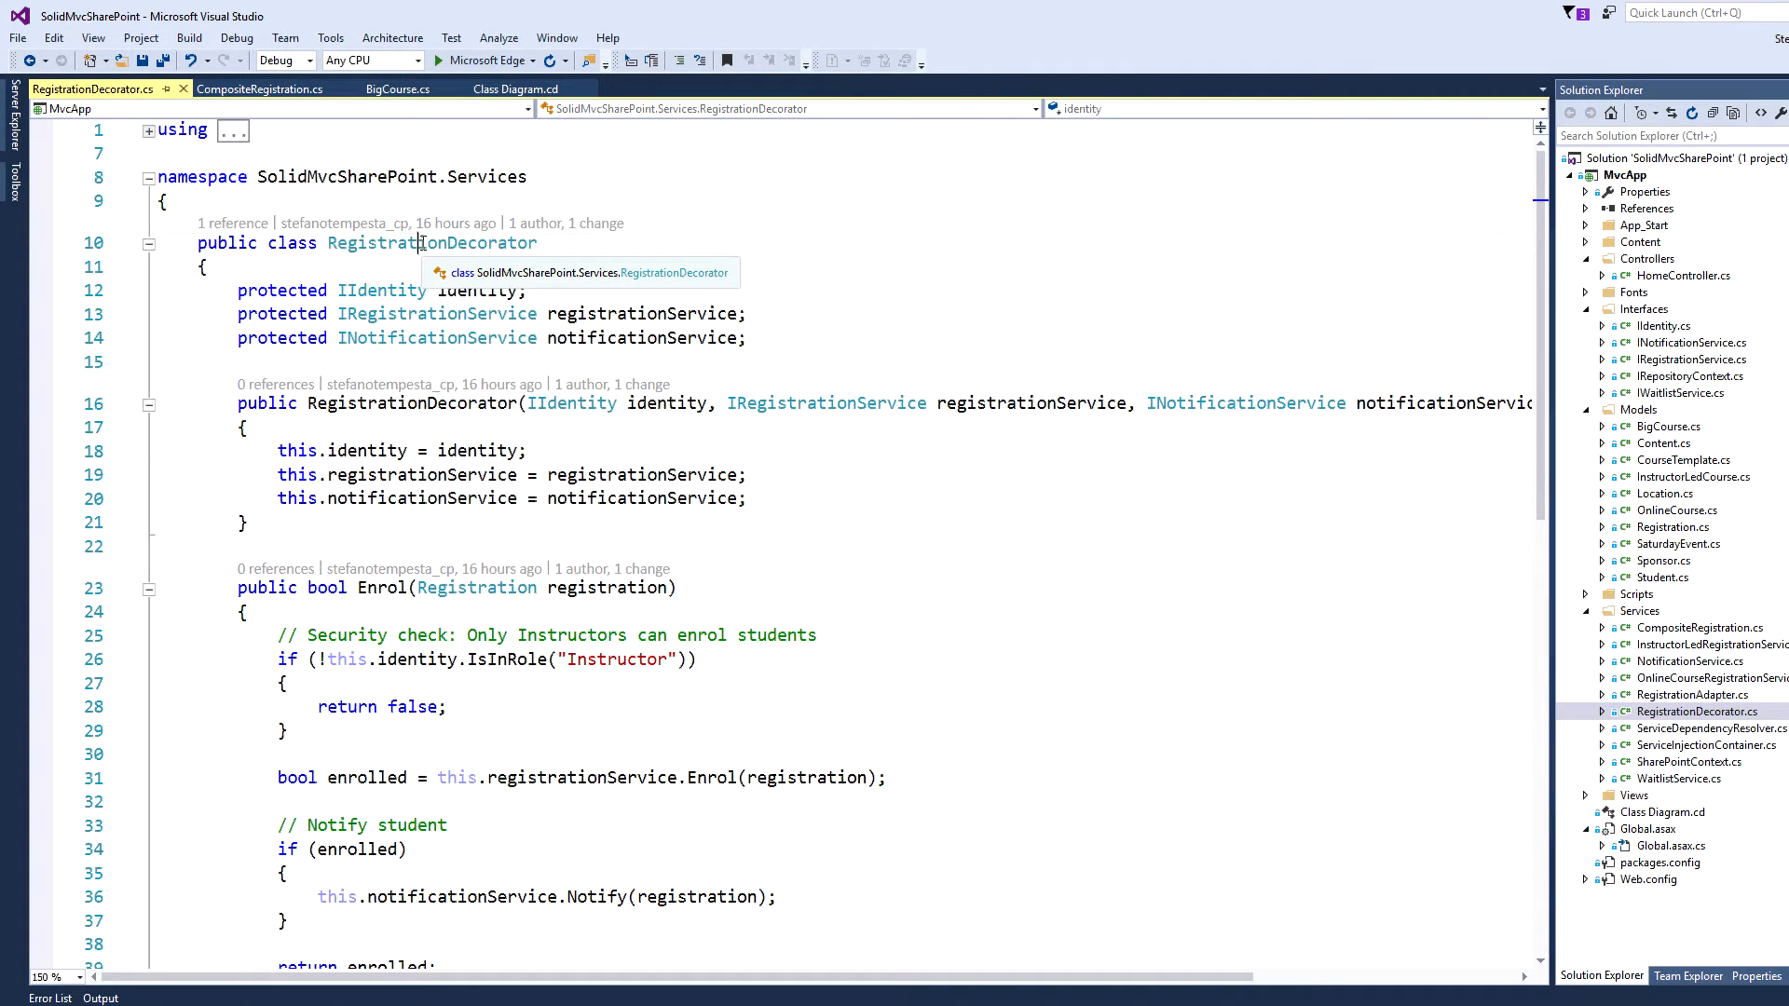
# Highlight RegistrationDecorator's constructor, instructor-only security check and student notification code.
pyautogui.doubleClick(423, 243)
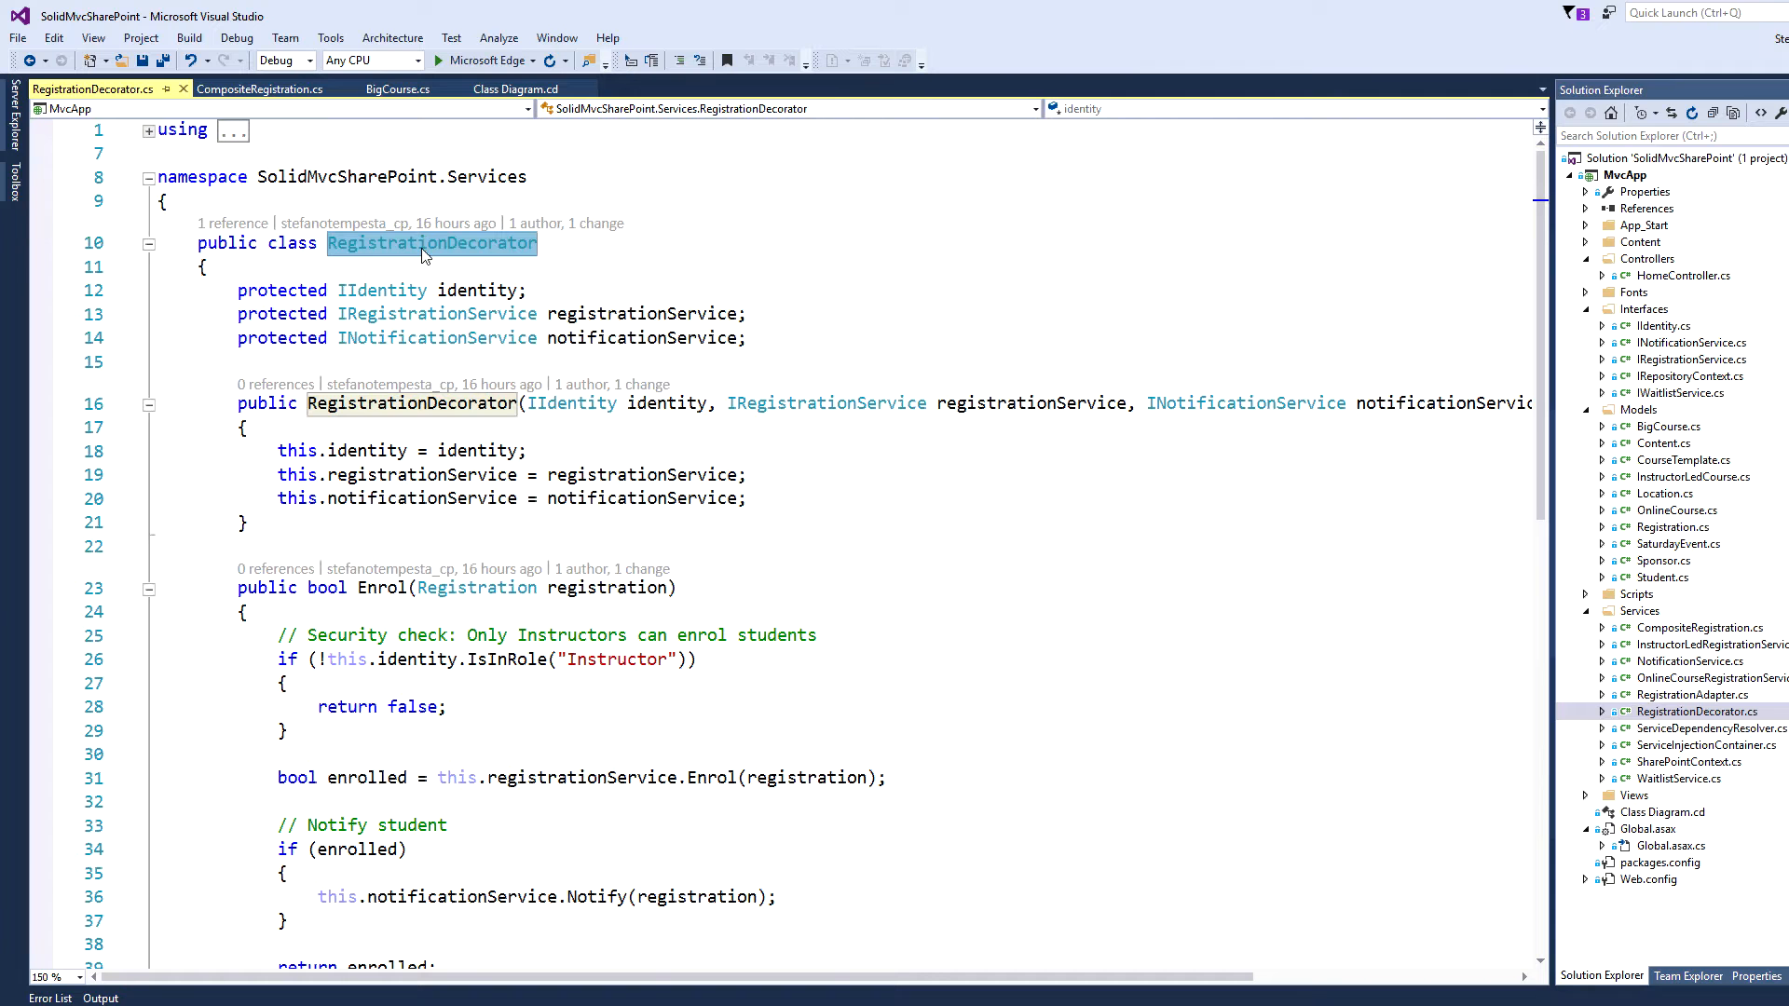
pyautogui.moveTo(237, 405); pyautogui.dragTo(262, 526)
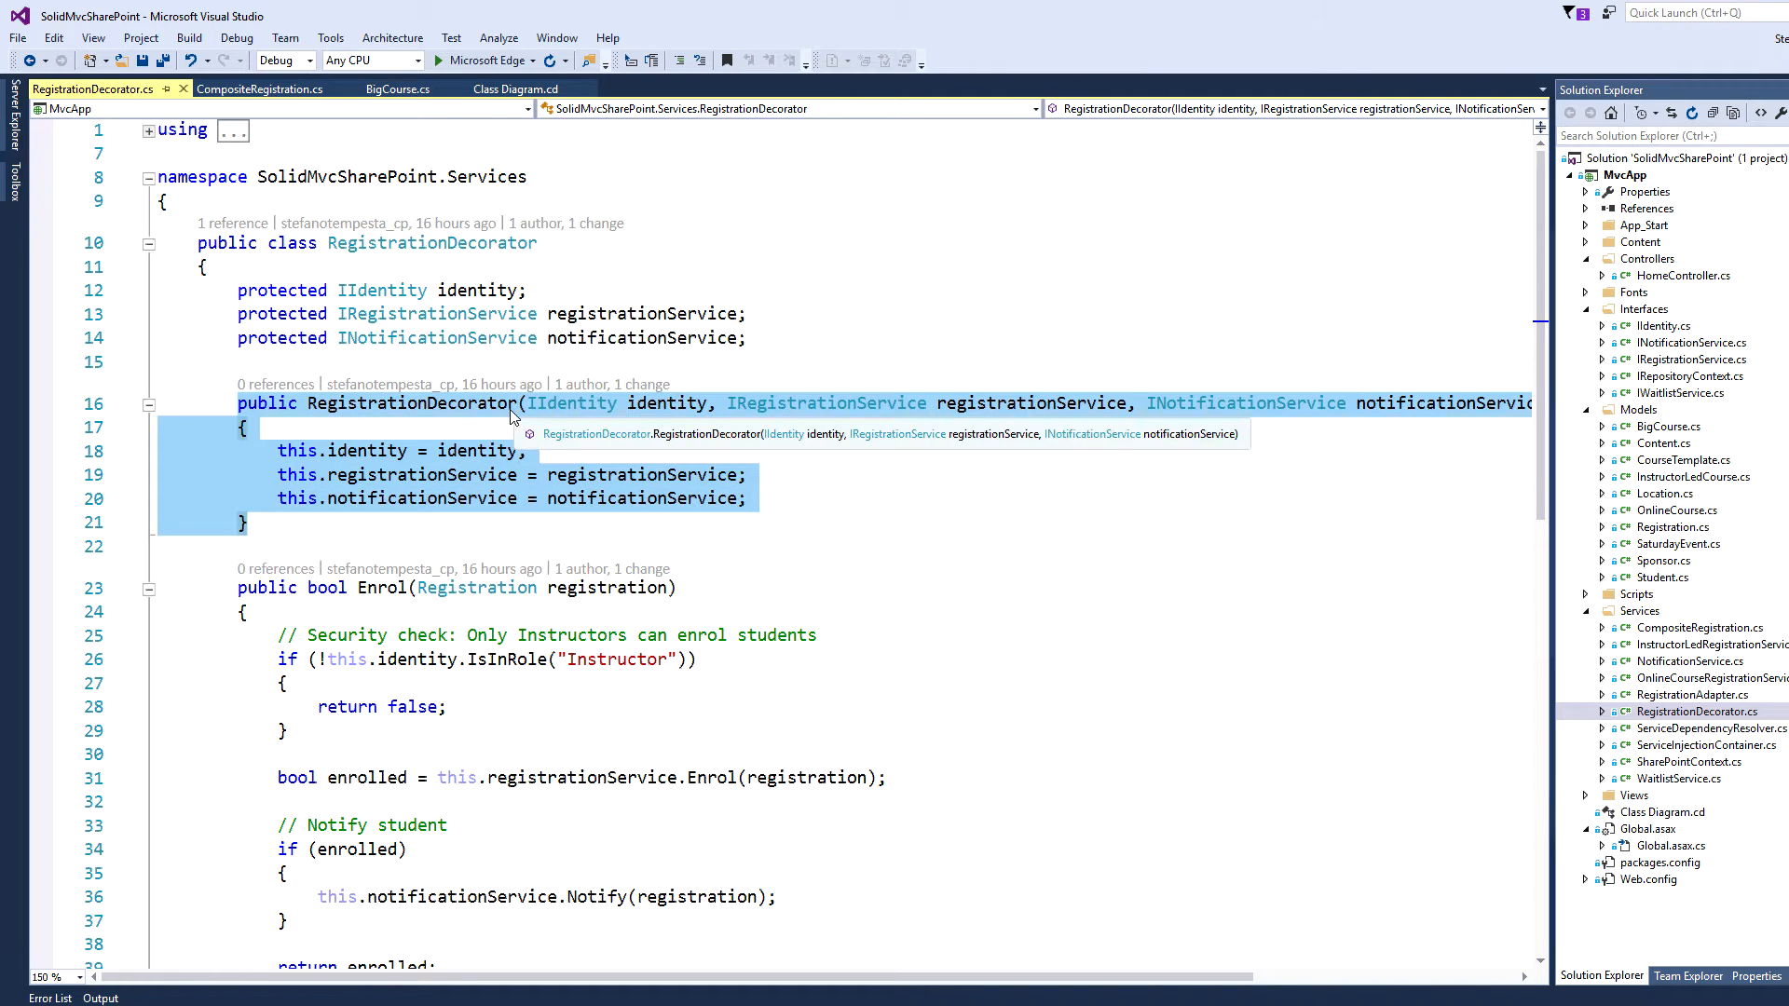
pyautogui.scroll(-4, 503, 420)
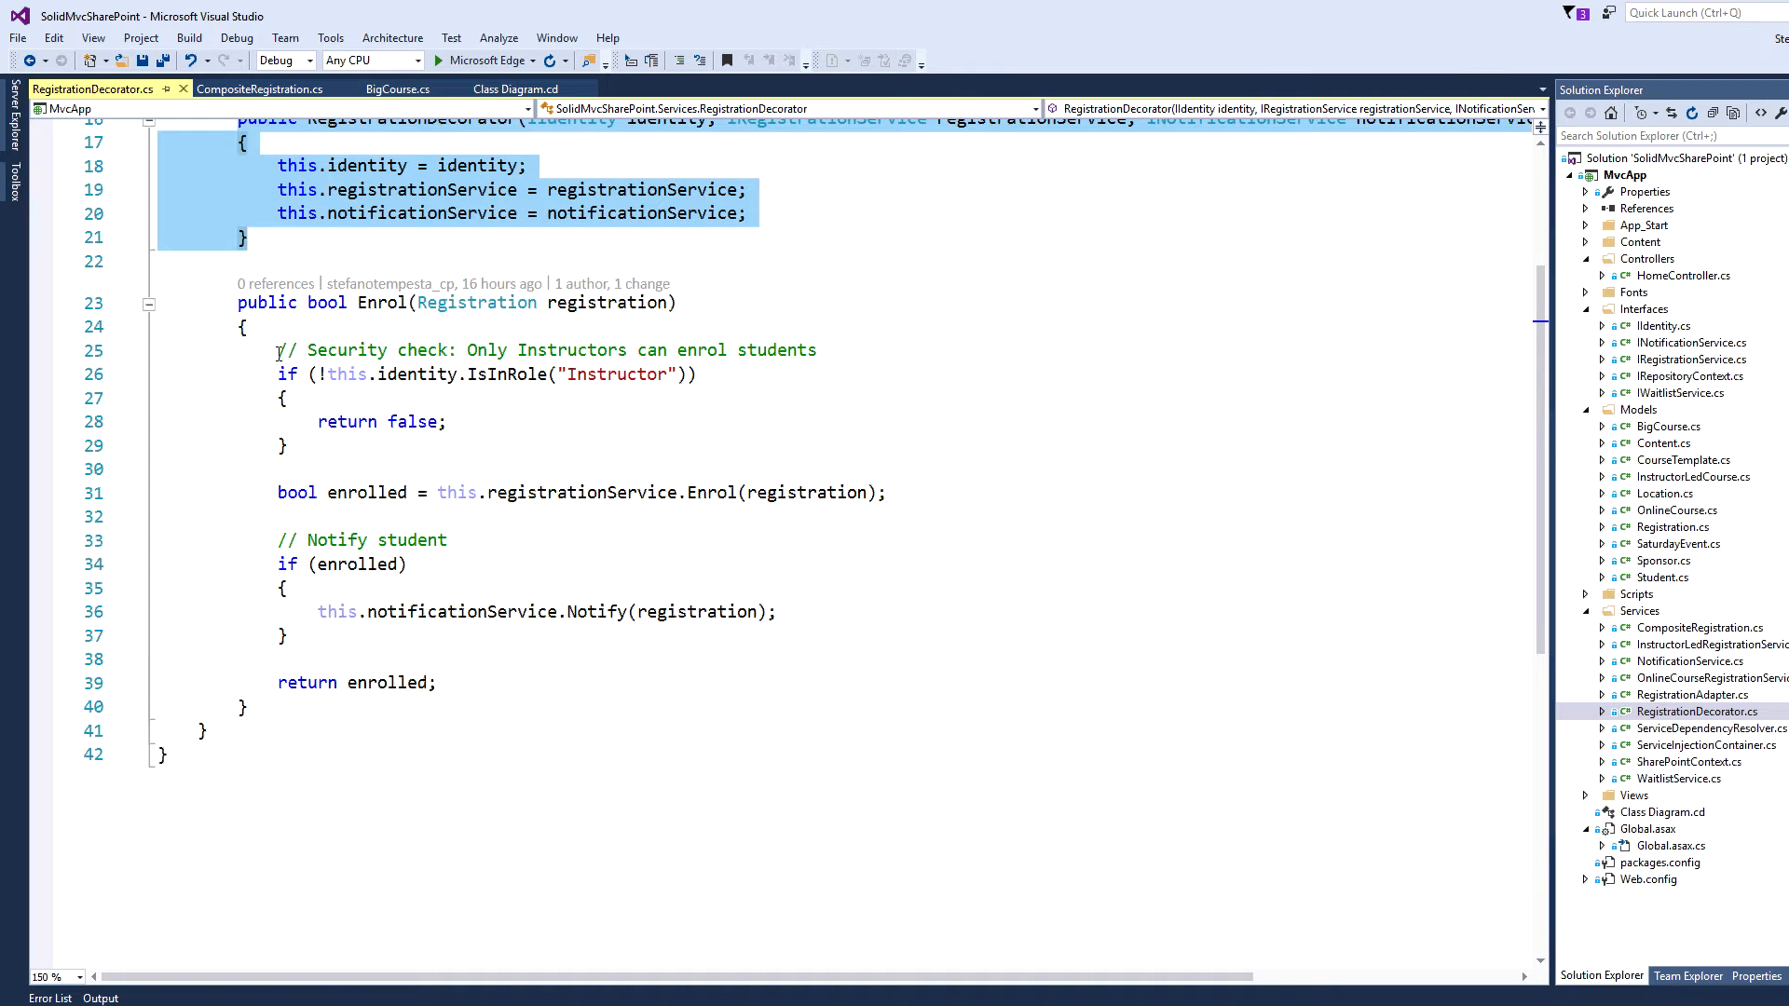
pyautogui.moveTo(277, 349)
pyautogui.mouseDown()
pyautogui.moveTo(289, 444)
pyautogui.moveTo(889, 502)
pyautogui.mouseUp()
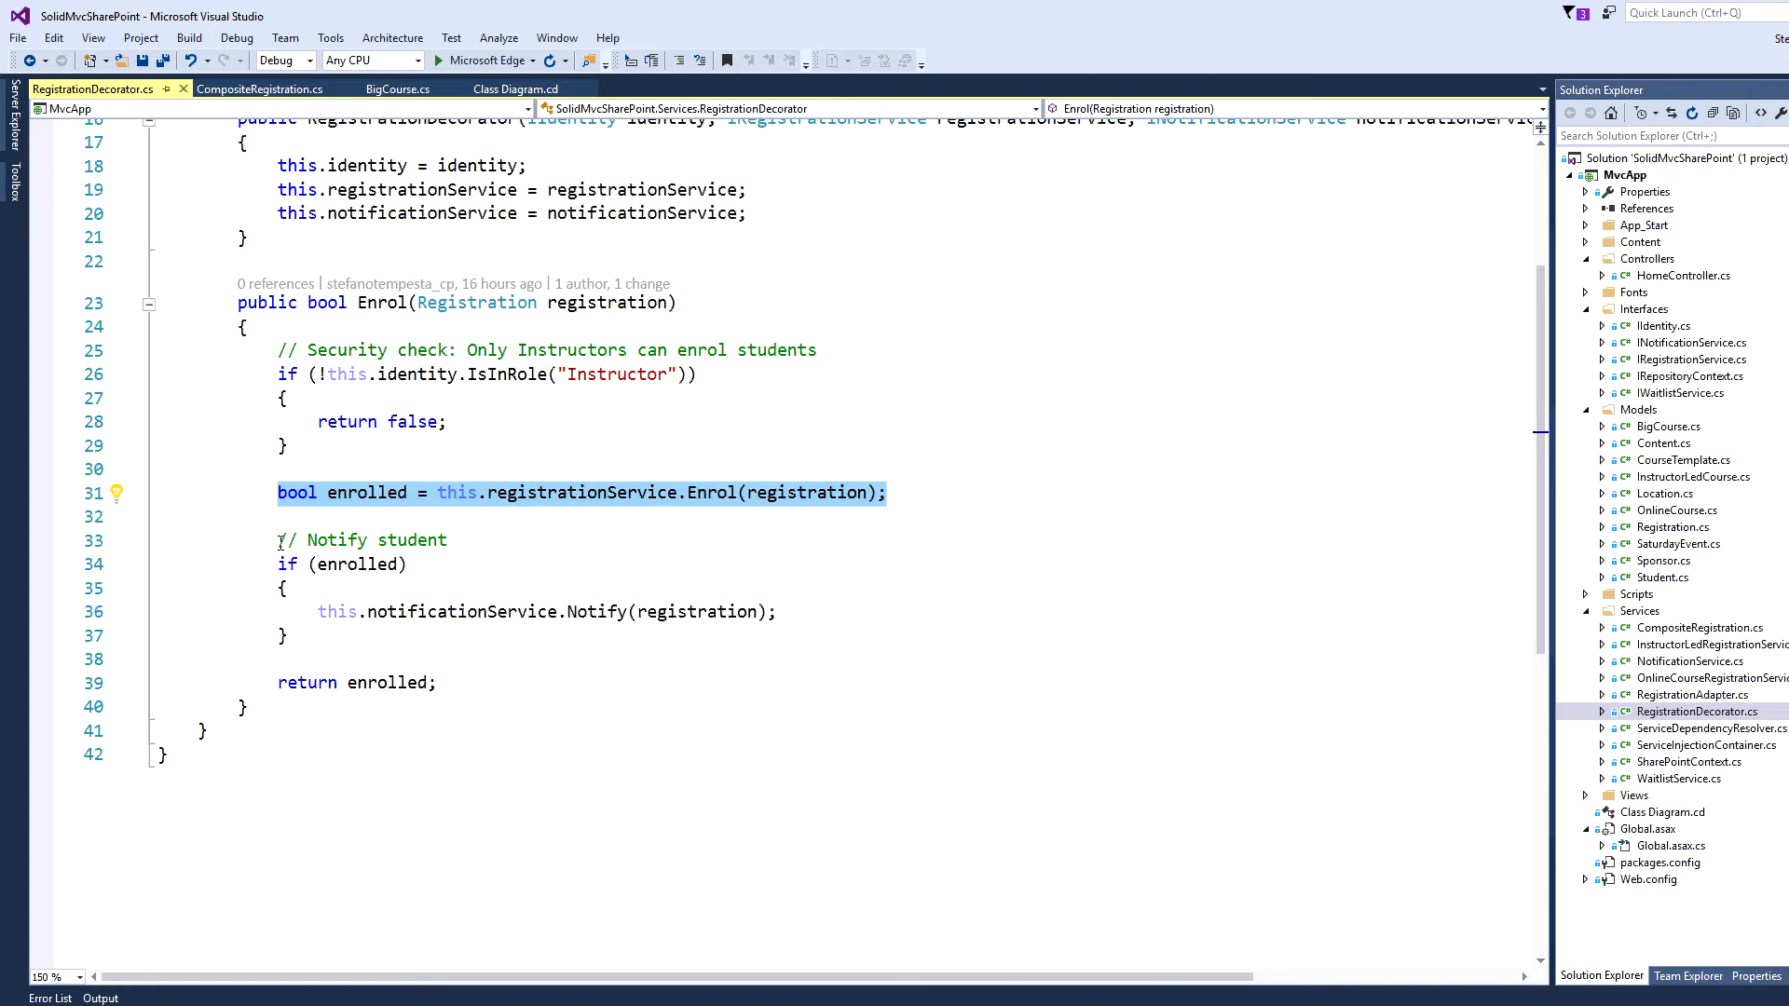
pyautogui.moveTo(279, 540); pyautogui.dragTo(290, 636)
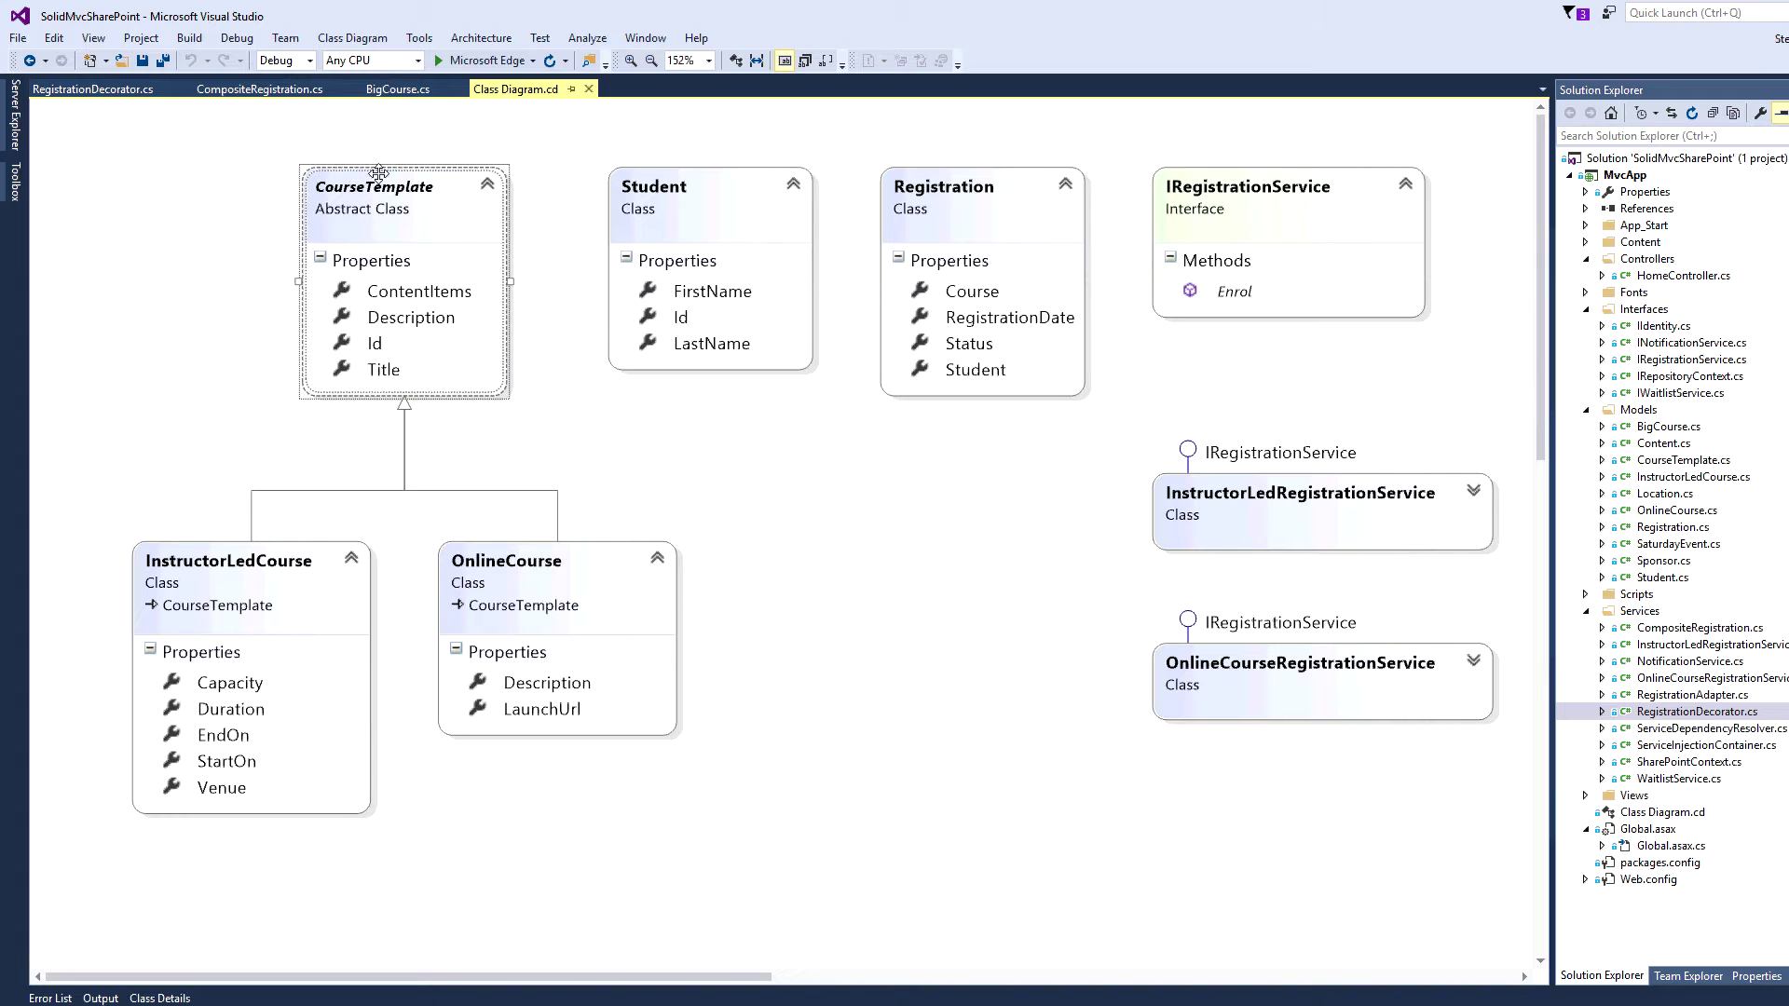
pyautogui.click(209, 542)
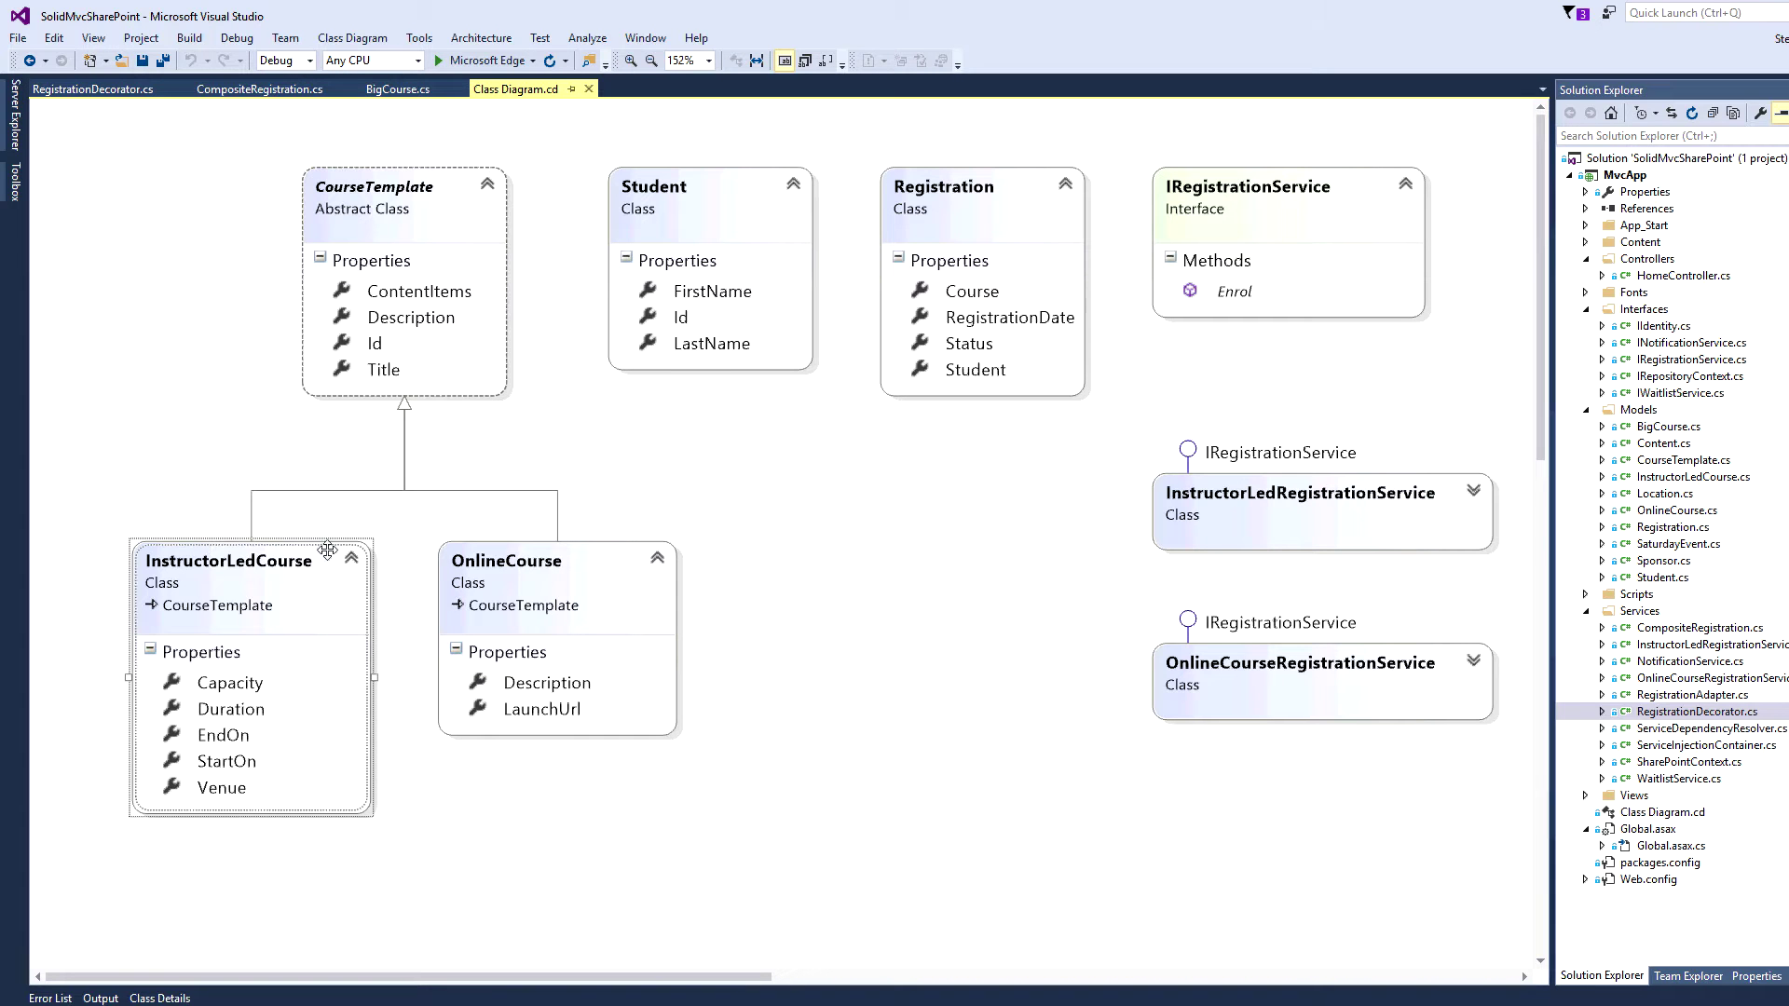
pyautogui.click(591, 549)
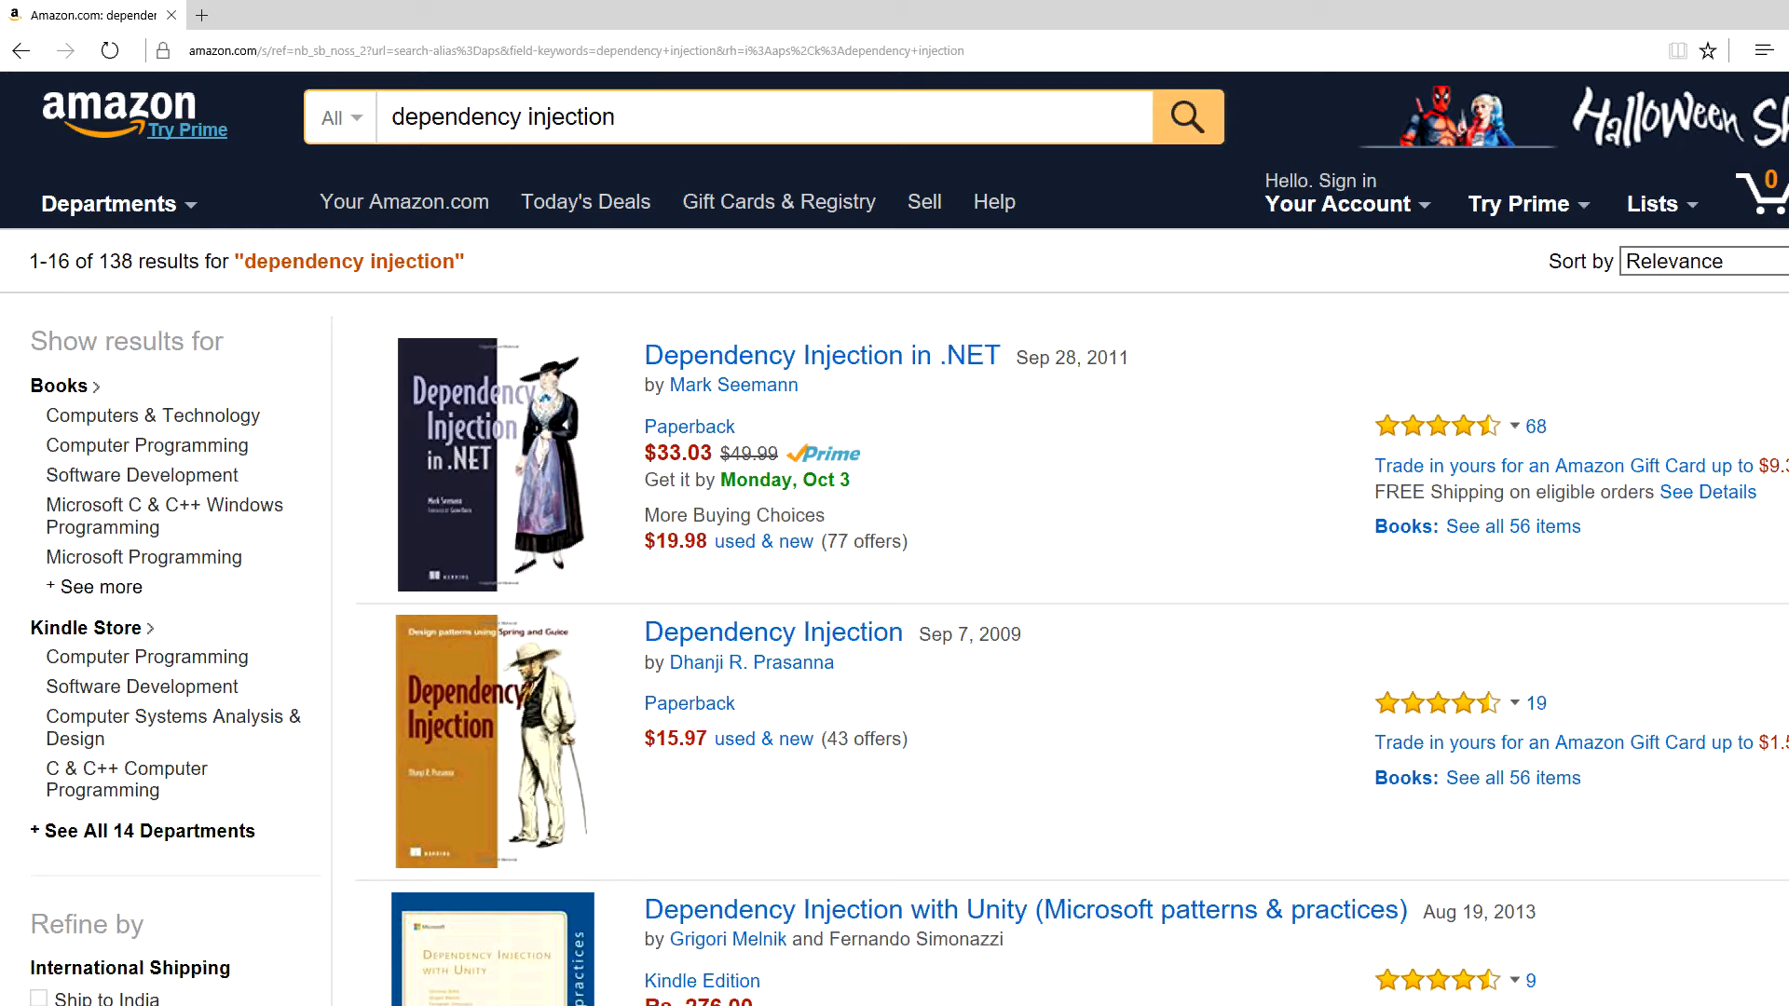
pyautogui.scroll(-1, 894, 537)
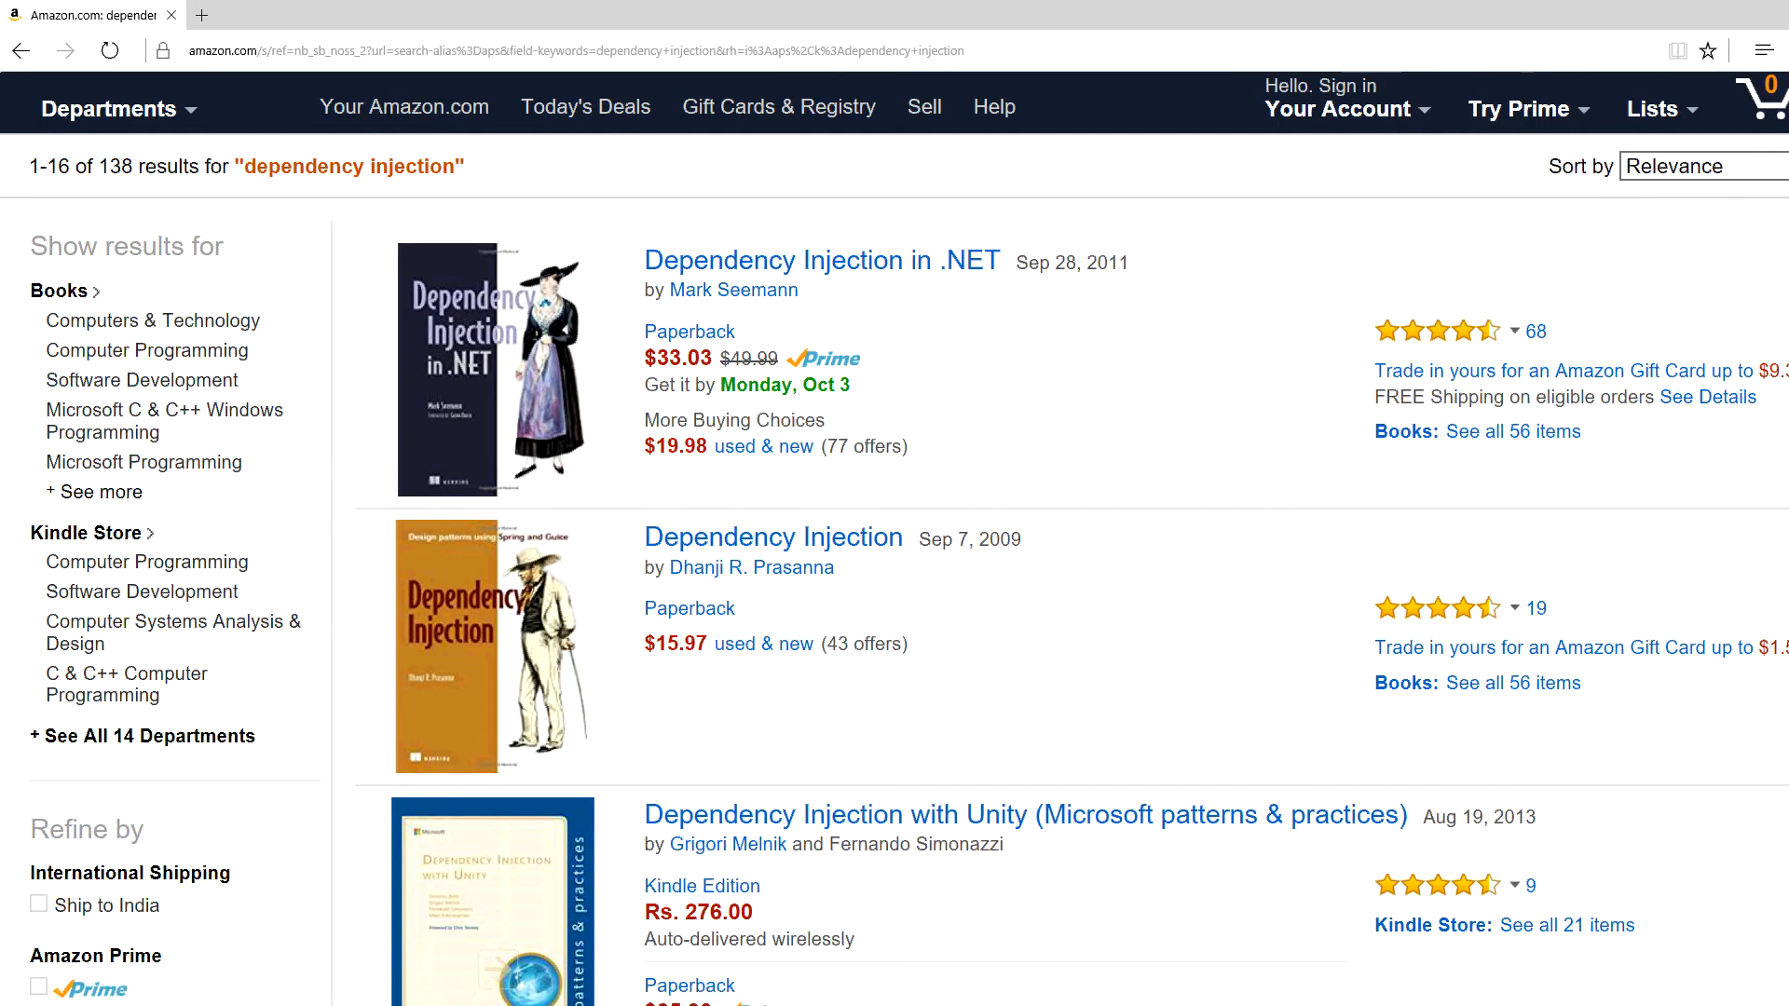
pyautogui.scroll(-1, 894, 538)
pyautogui.scroll(-1, 896, 538)
pyautogui.scroll(-1, 894, 538)
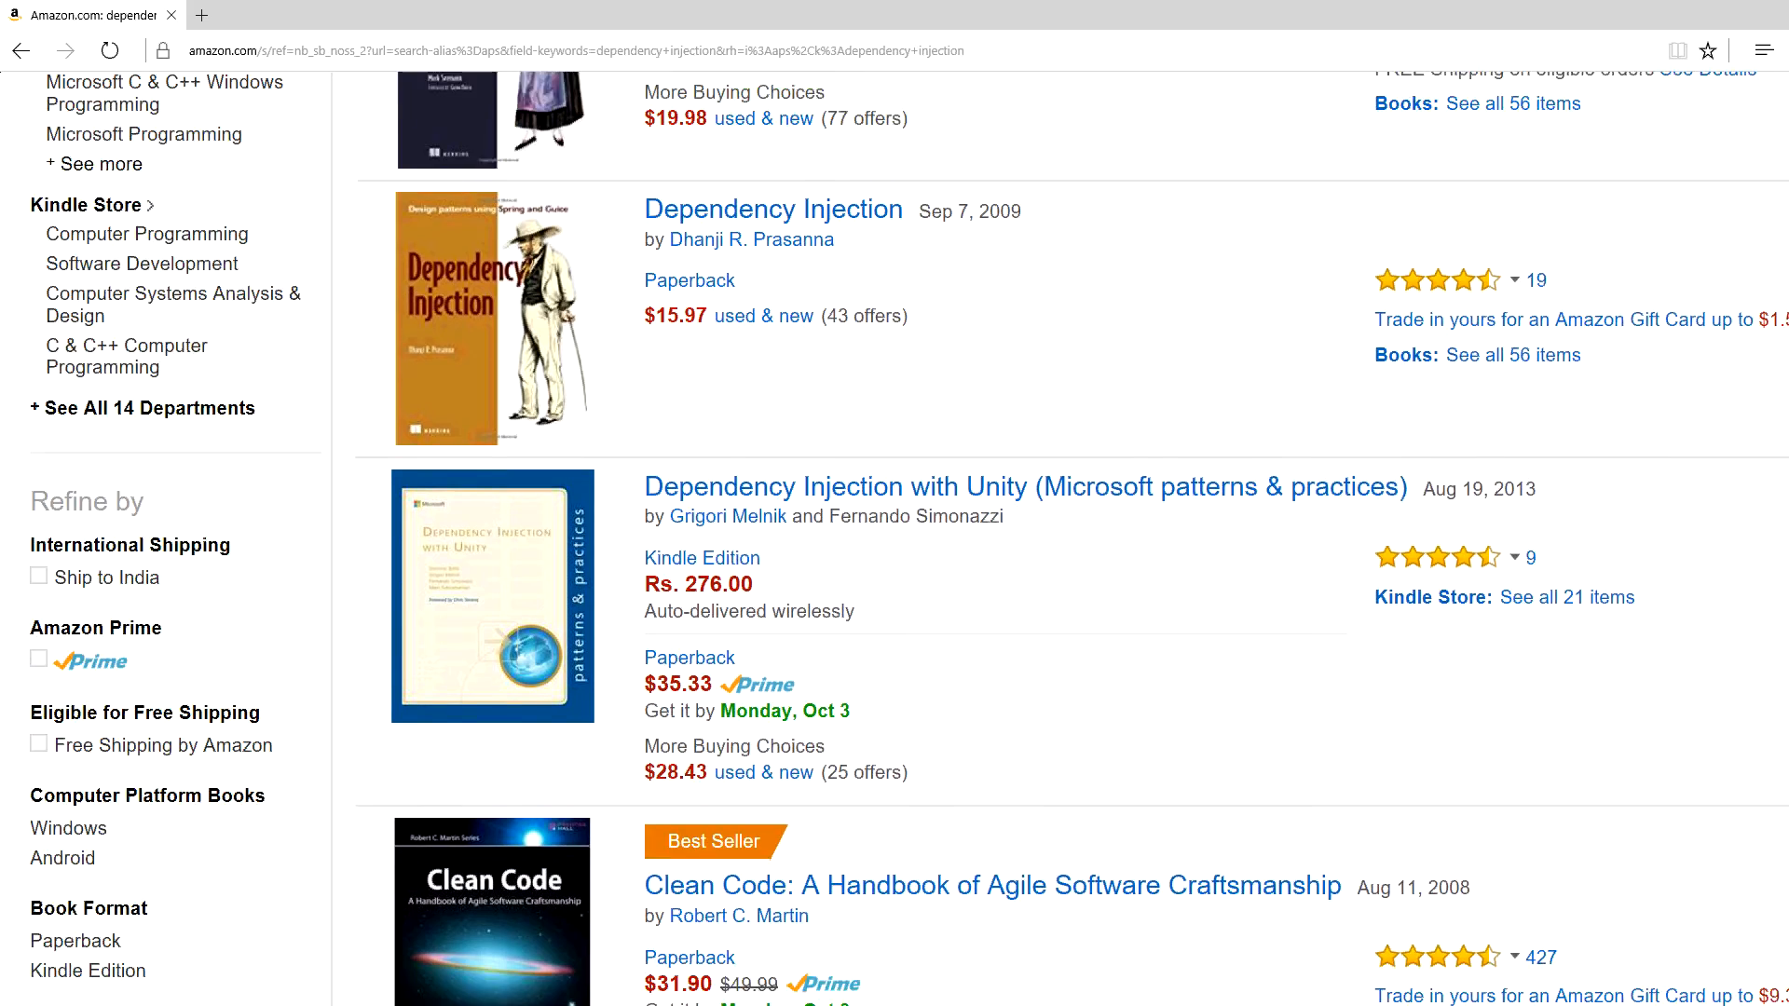
pyautogui.scroll(-1, 894, 537)
pyautogui.scroll(-1, 895, 538)
pyautogui.scroll(-1, 894, 538)
pyautogui.scroll(-1, 894, 538)
pyautogui.scroll(-1, 895, 537)
pyautogui.scroll(-1, 896, 538)
pyautogui.scroll(-1, 894, 539)
pyautogui.scroll(-1, 895, 539)
pyautogui.scroll(-1, 895, 539)
pyautogui.scroll(-1, 895, 538)
pyautogui.scroll(-1, 894, 538)
pyautogui.scroll(-1, 894, 539)
pyautogui.scroll(-1, 894, 539)
pyautogui.scroll(-1, 894, 538)
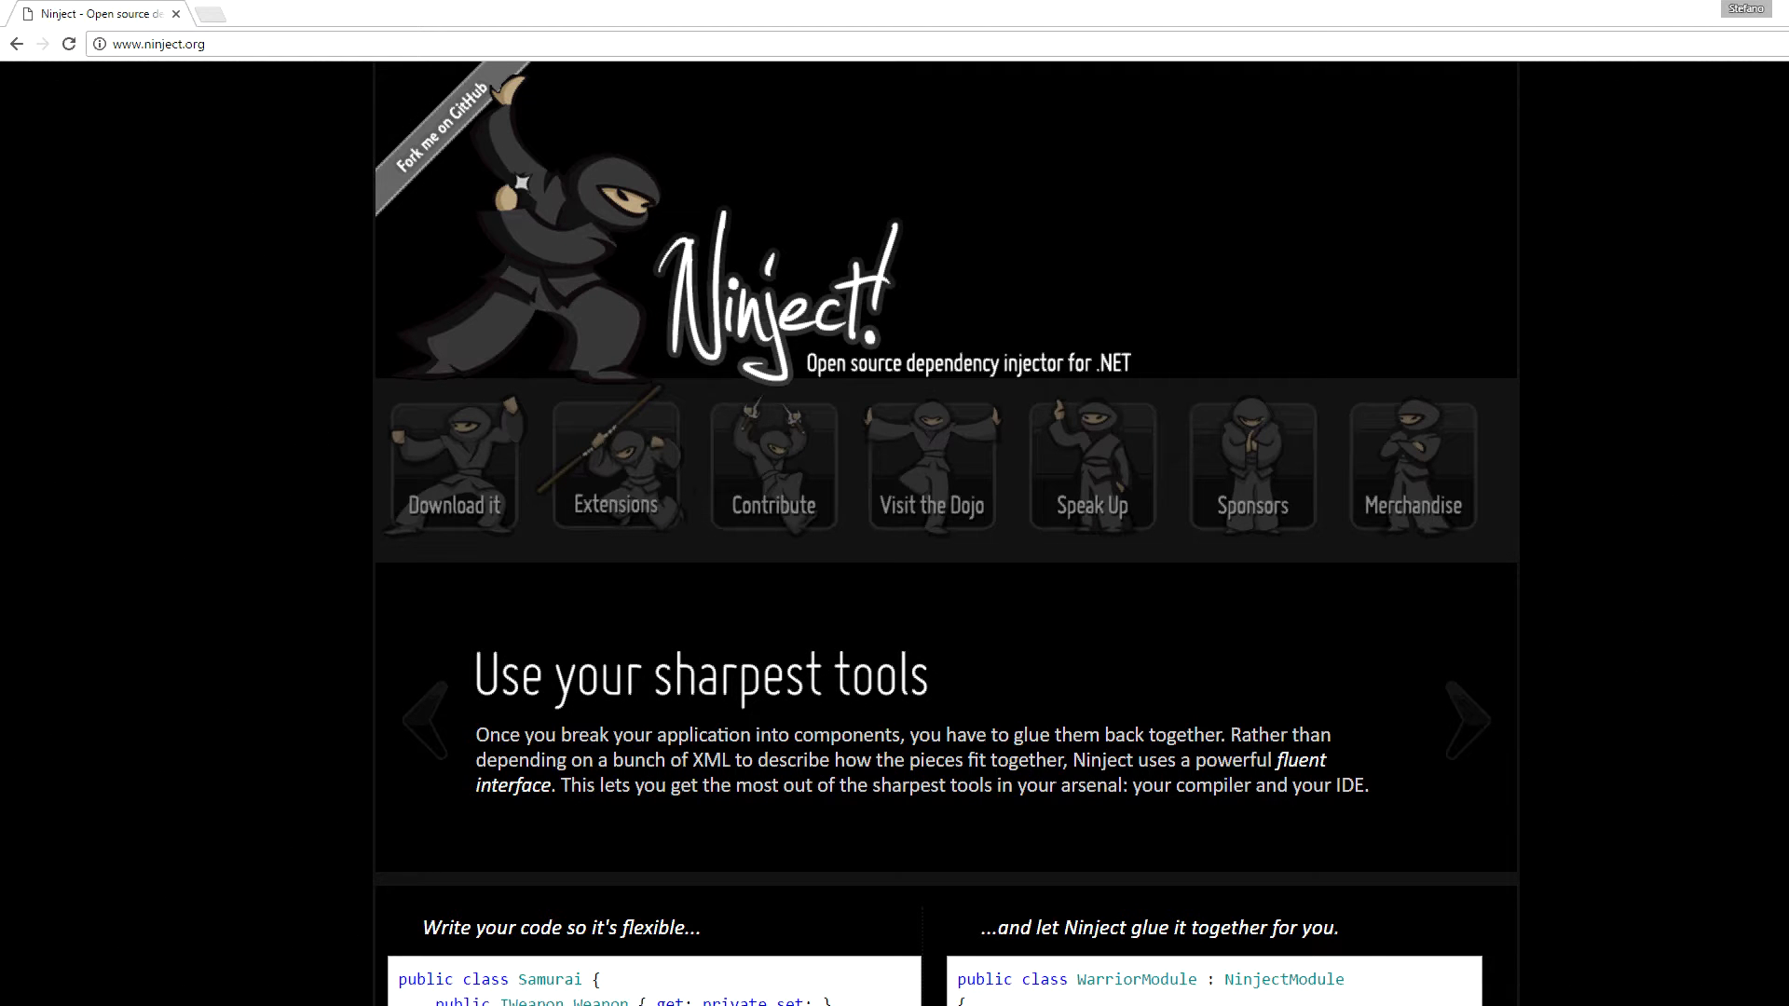
pyautogui.scroll(-1, 946, 534)
pyautogui.scroll(-2, 947, 533)
pyautogui.scroll(-1, 946, 534)
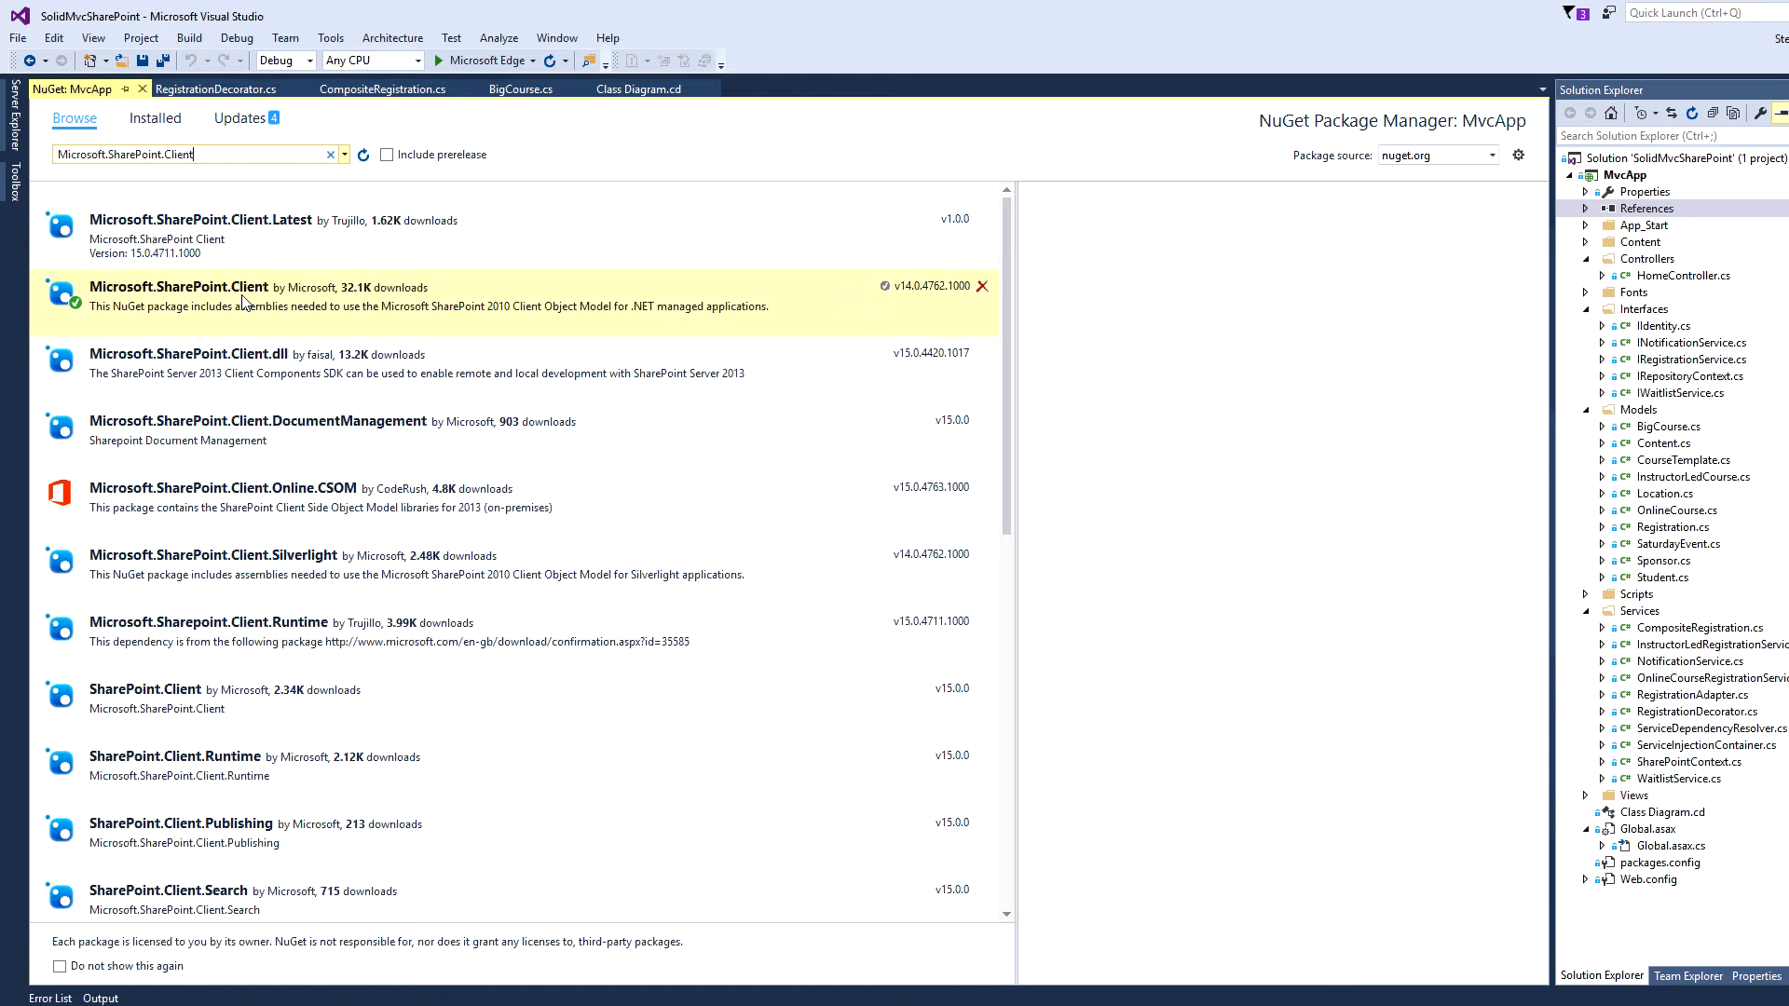
# Show the details pane of the installed Microsoft.SharePoint.Client package.
pyautogui.click(242, 298)
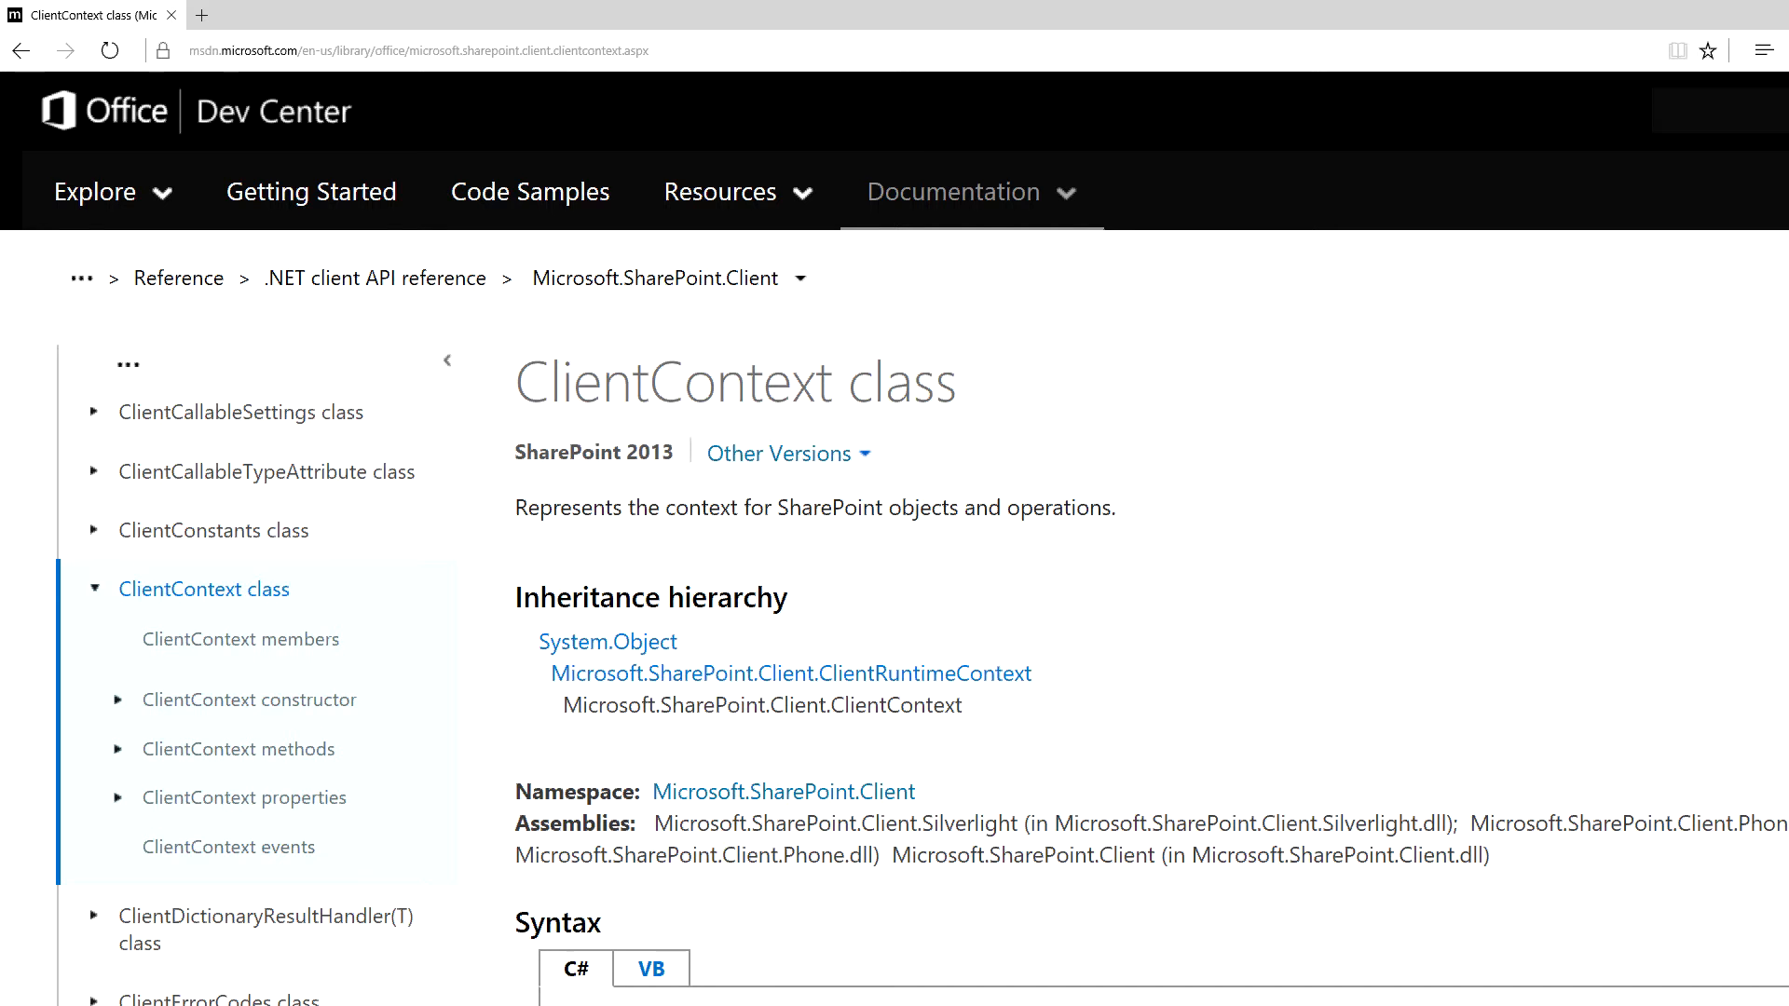
pyautogui.scroll(-3, 895, 559)
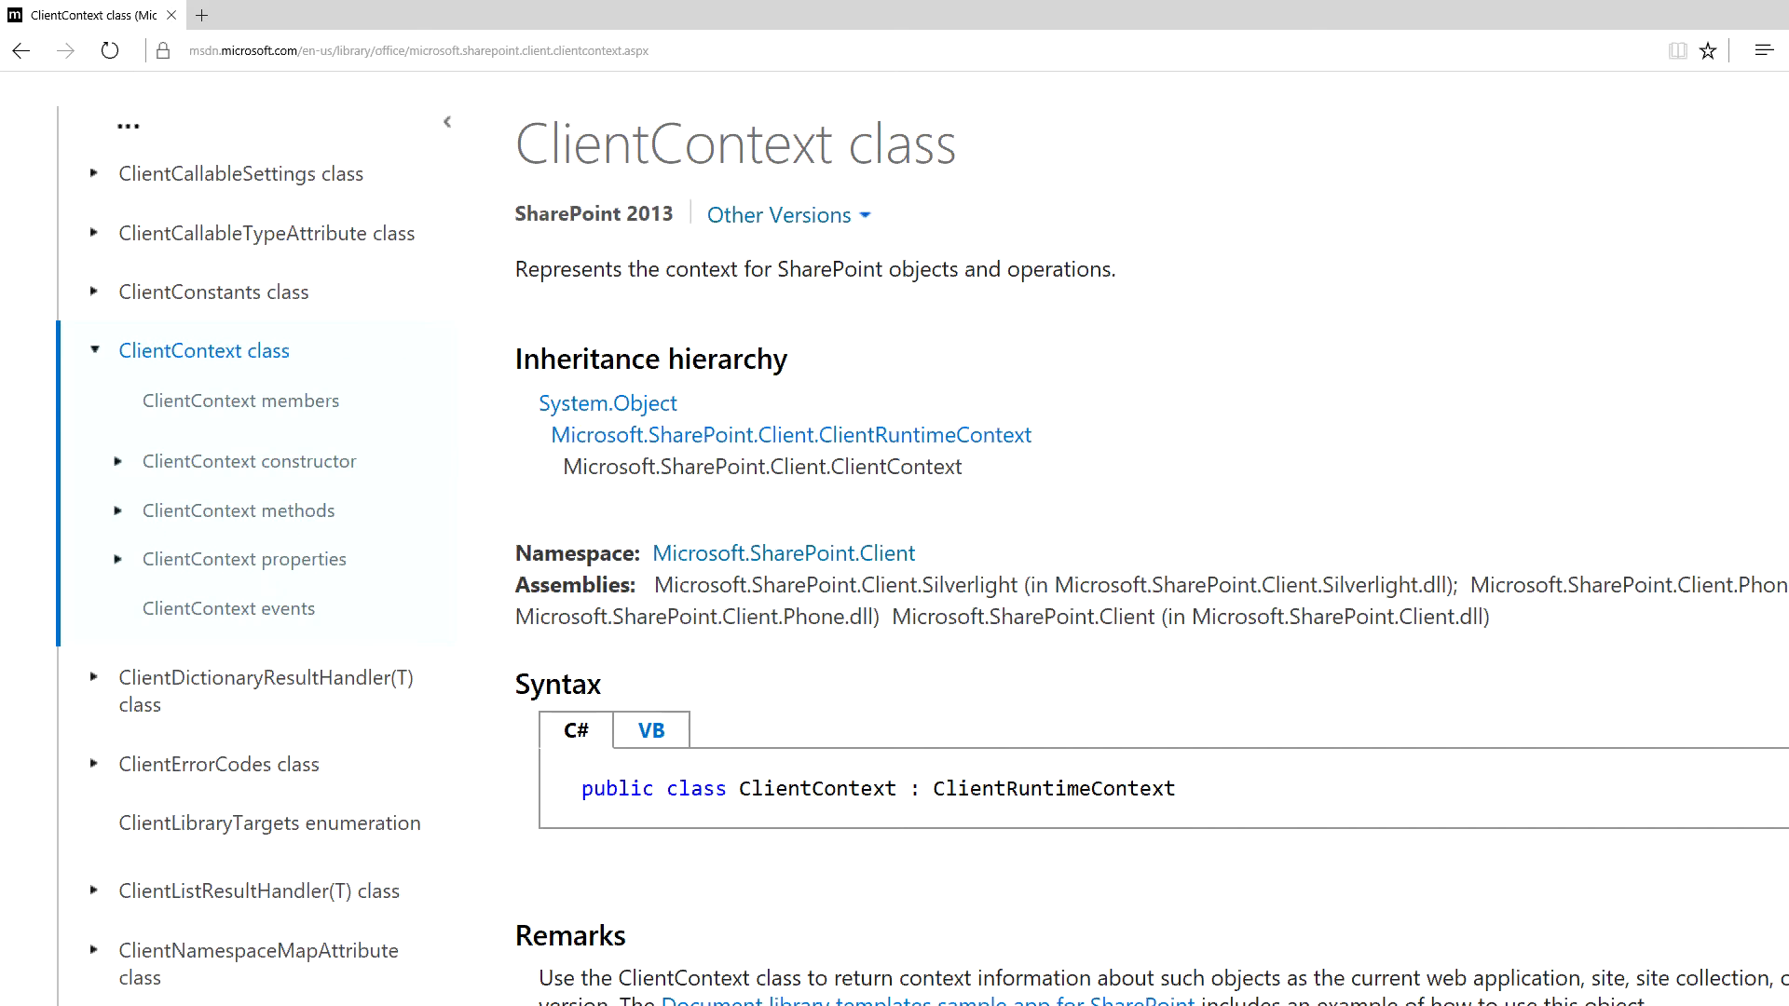
pyautogui.scroll(-2, 895, 559)
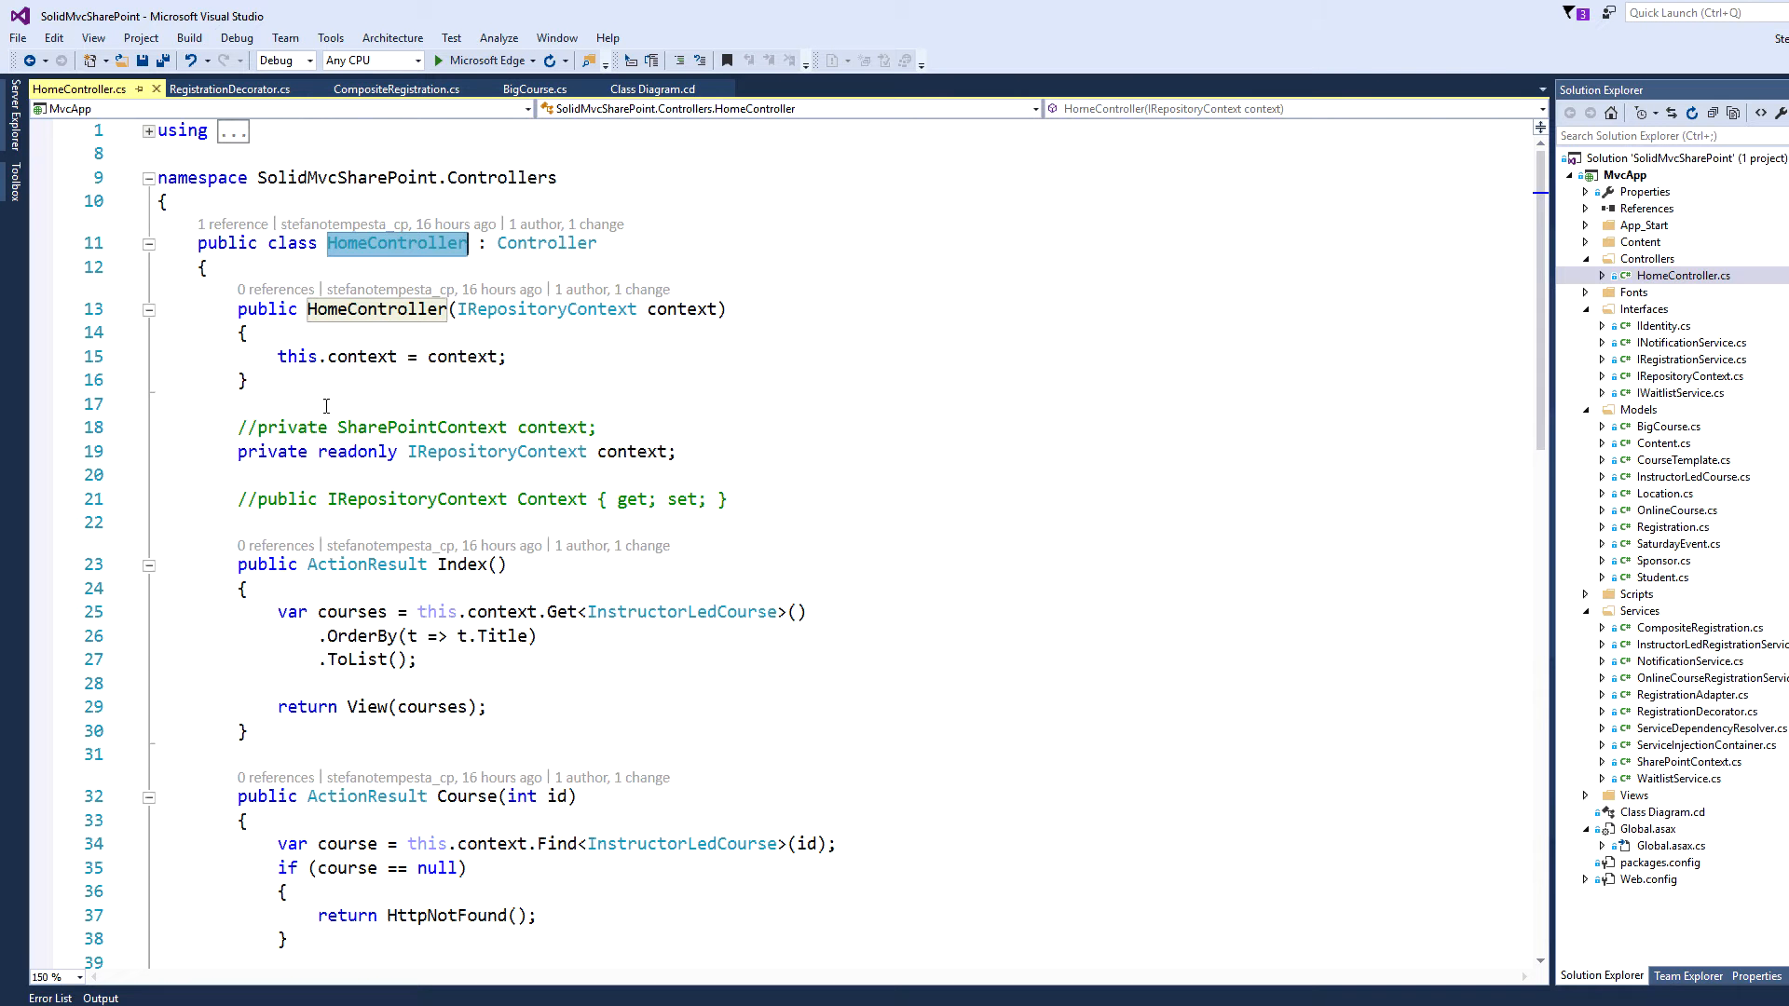
# Highlight the HomeController constructor taking the context and the context field declarations.
pyautogui.moveTo(237, 309); pyautogui.dragTo(253, 394)
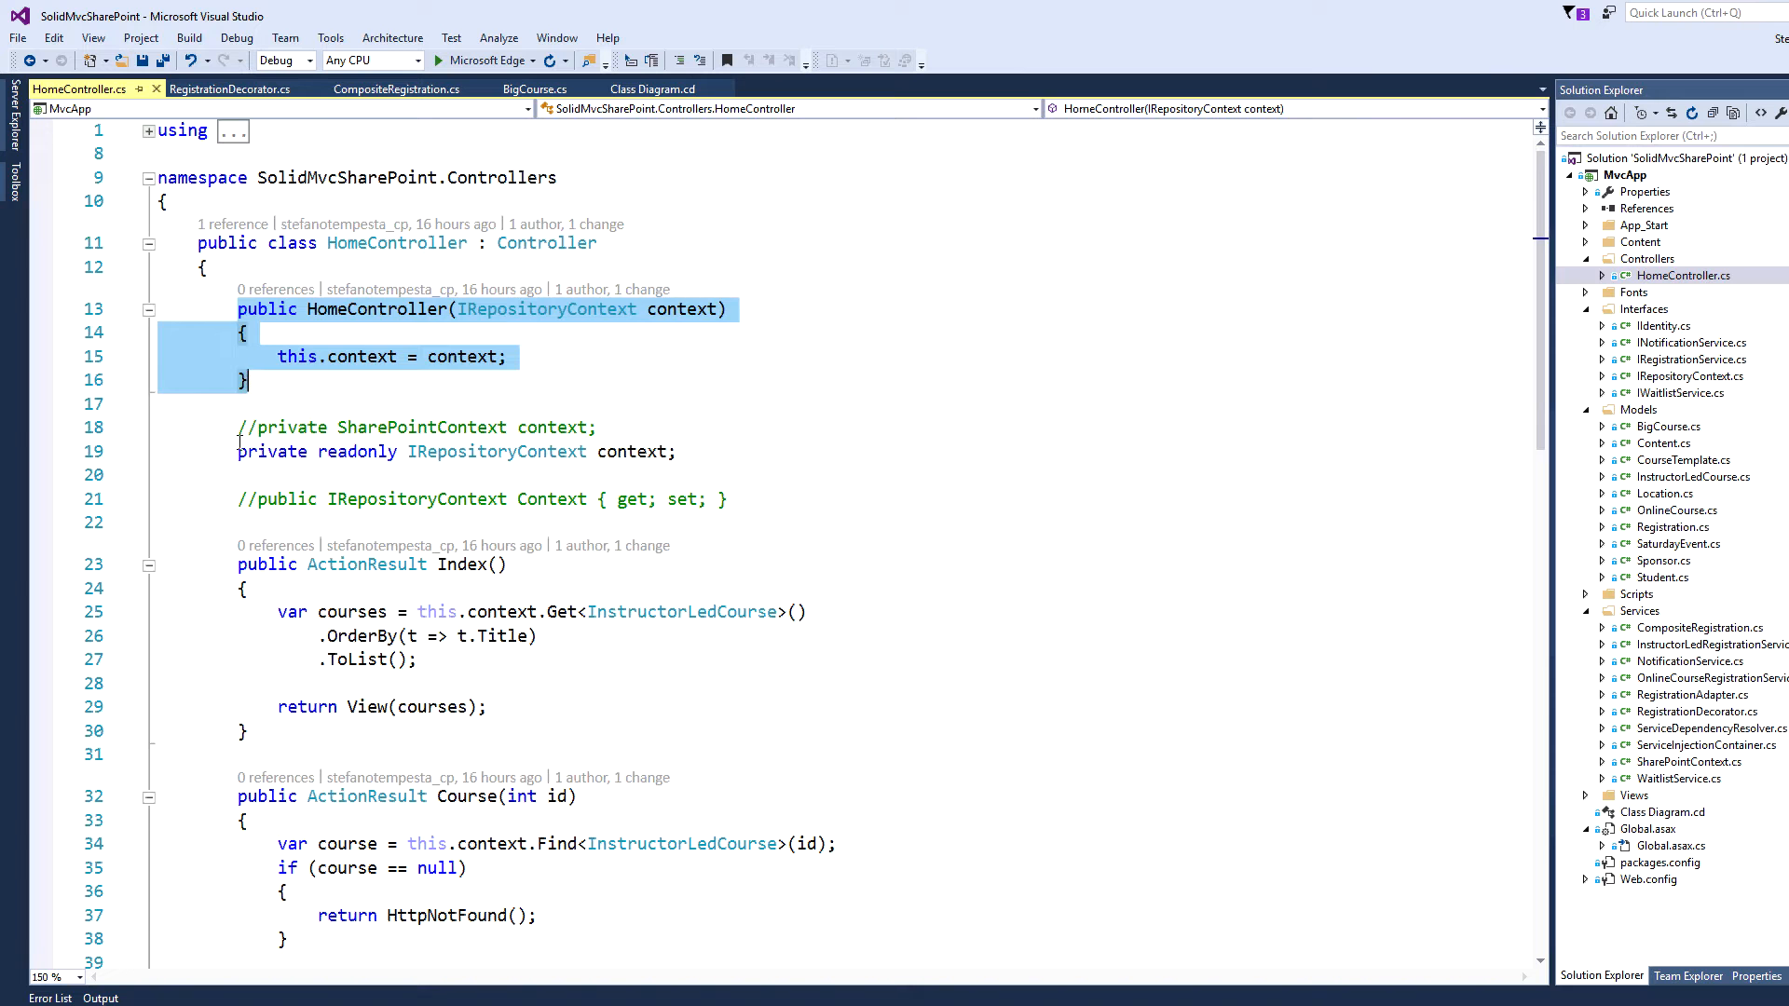
pyautogui.moveTo(237, 428)
pyautogui.mouseDown()
pyautogui.moveTo(359, 451)
pyautogui.moveTo(743, 461)
pyautogui.mouseUp()
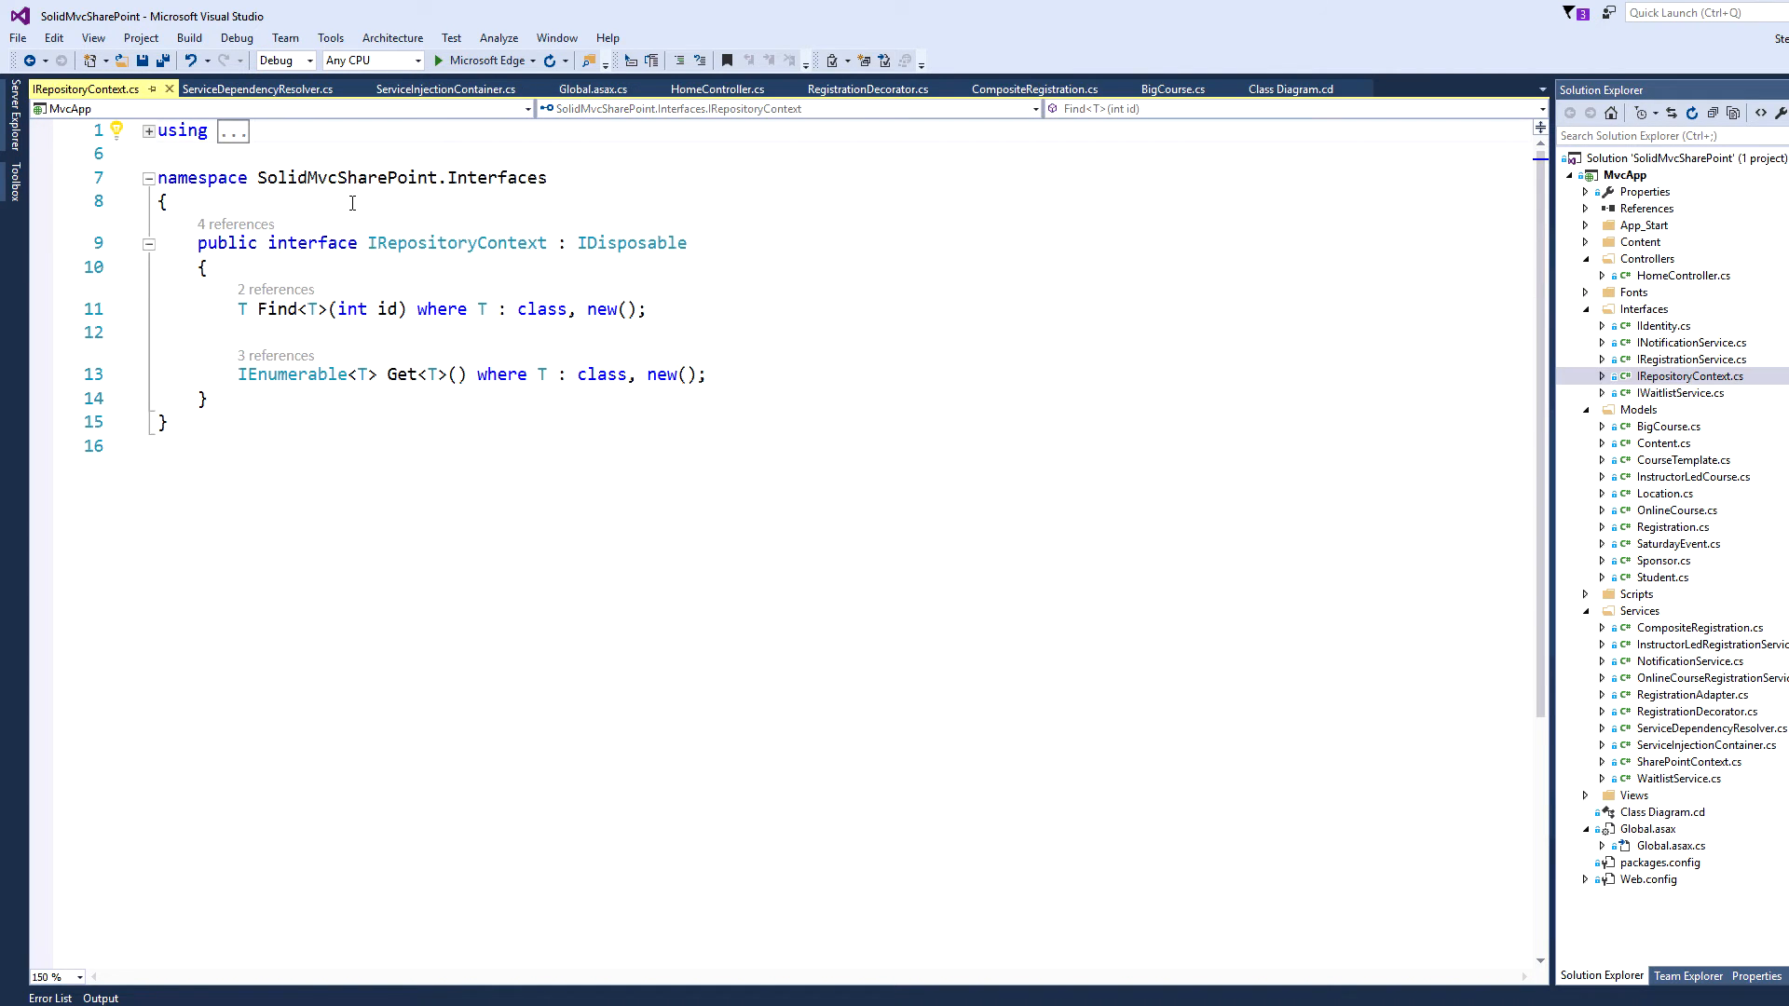
pyautogui.moveTo(267, 244); pyautogui.dragTo(548, 246)
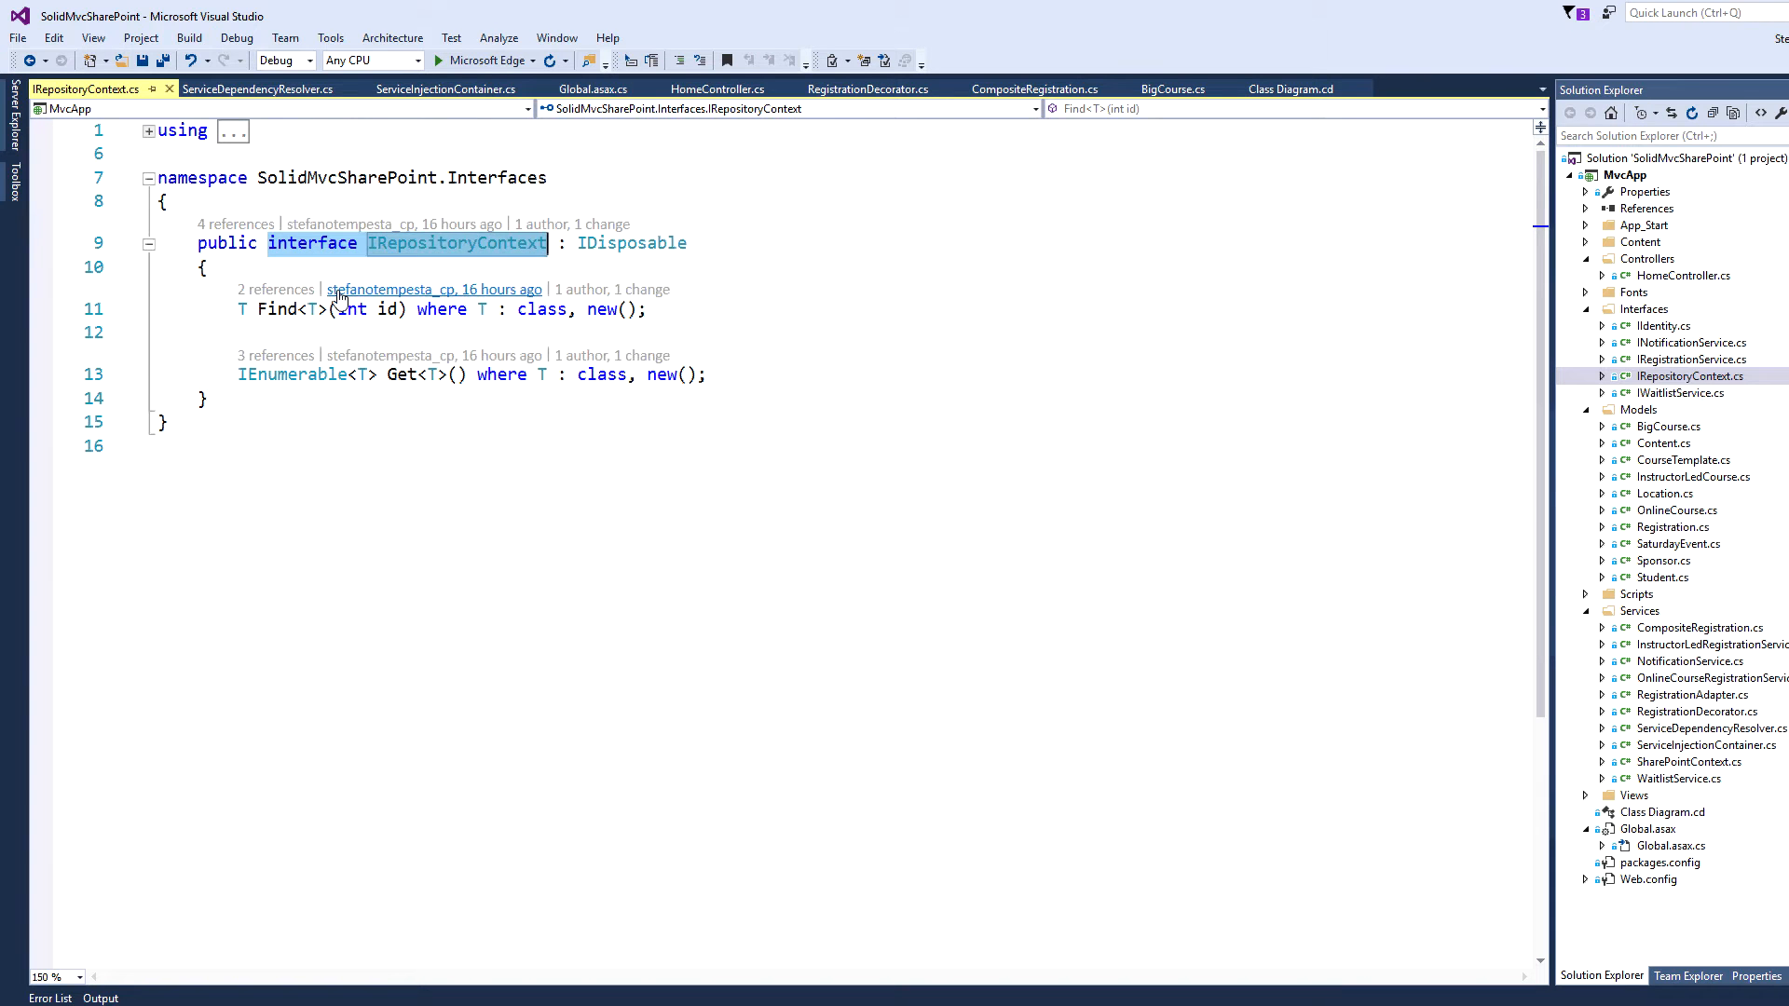
pyautogui.moveTo(148, 310); pyautogui.dragTo(148, 375)
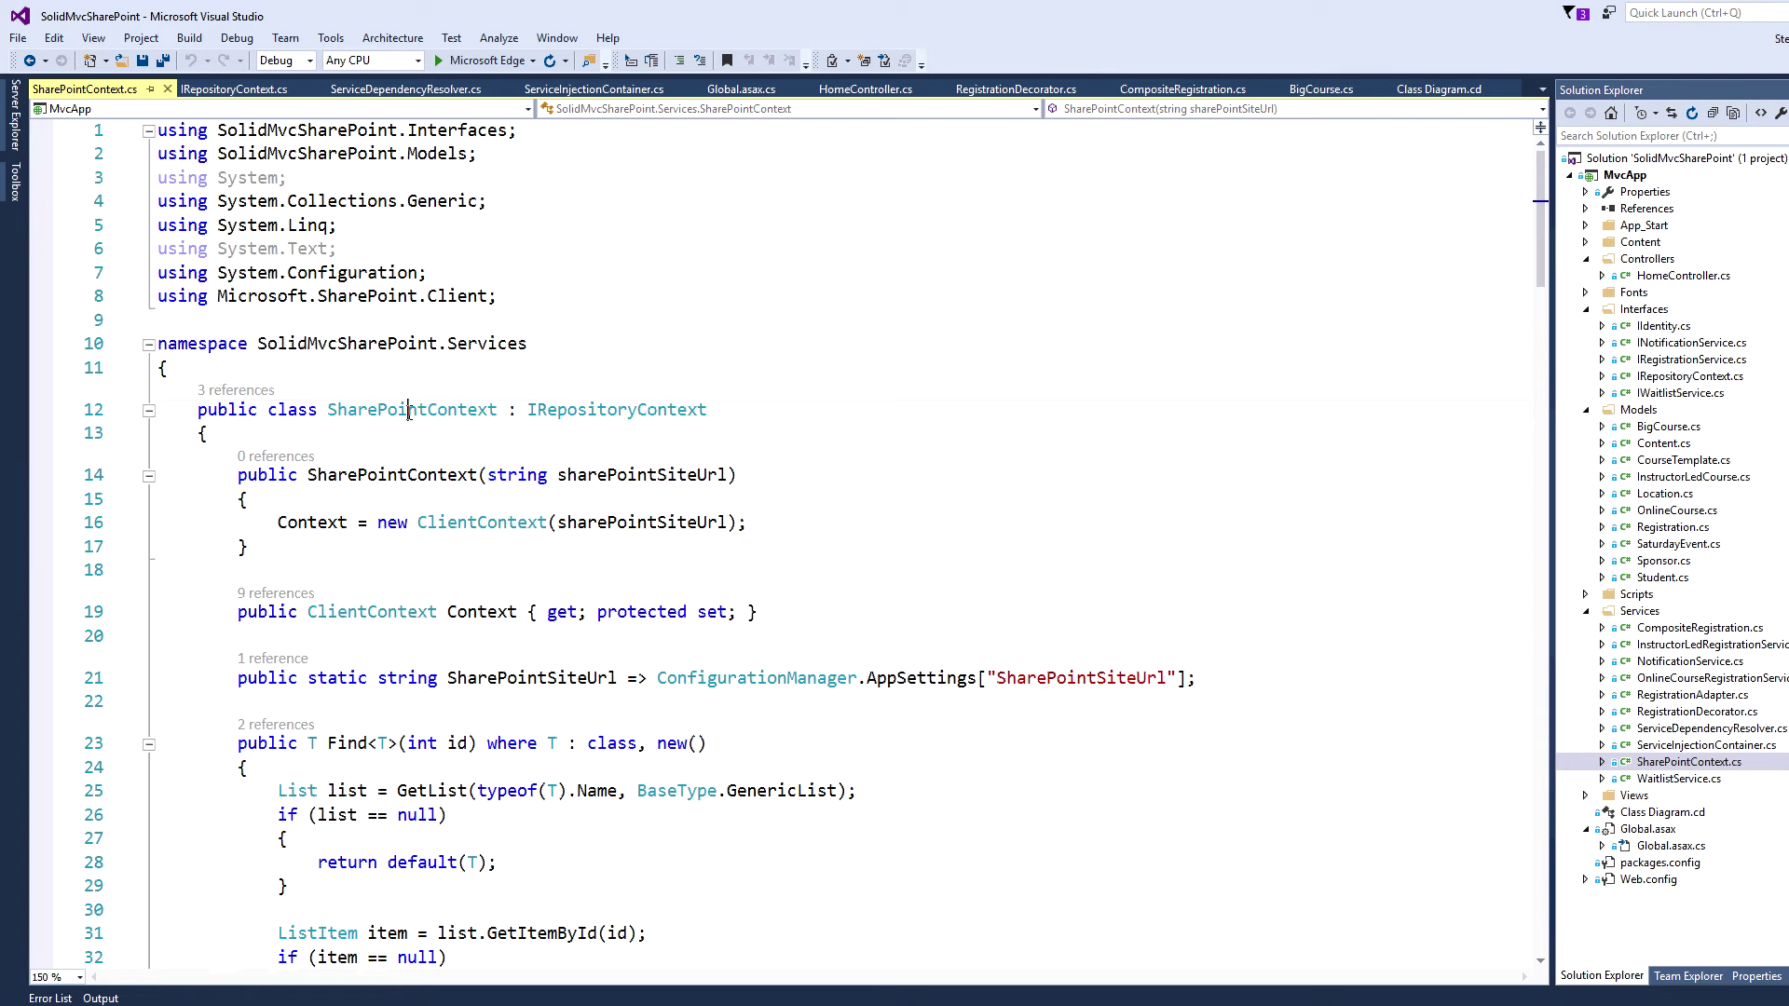
pyautogui.doubleClick(413, 410)
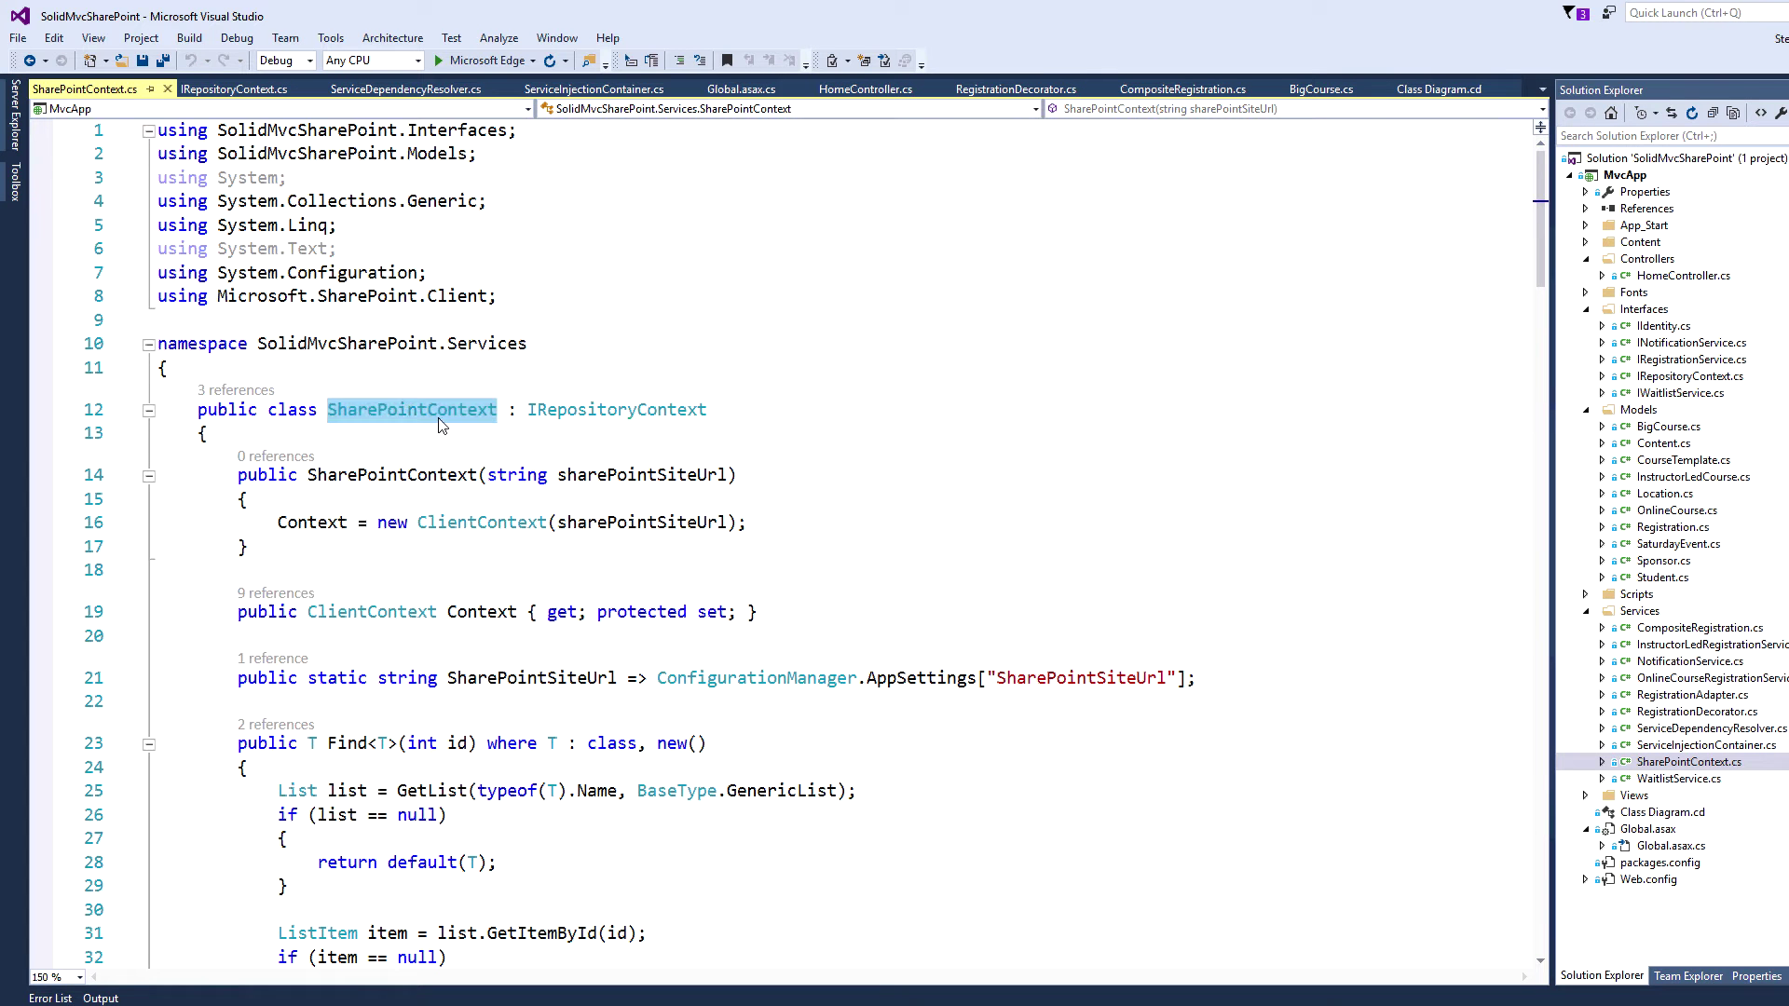
pyautogui.doubleClick(624, 420)
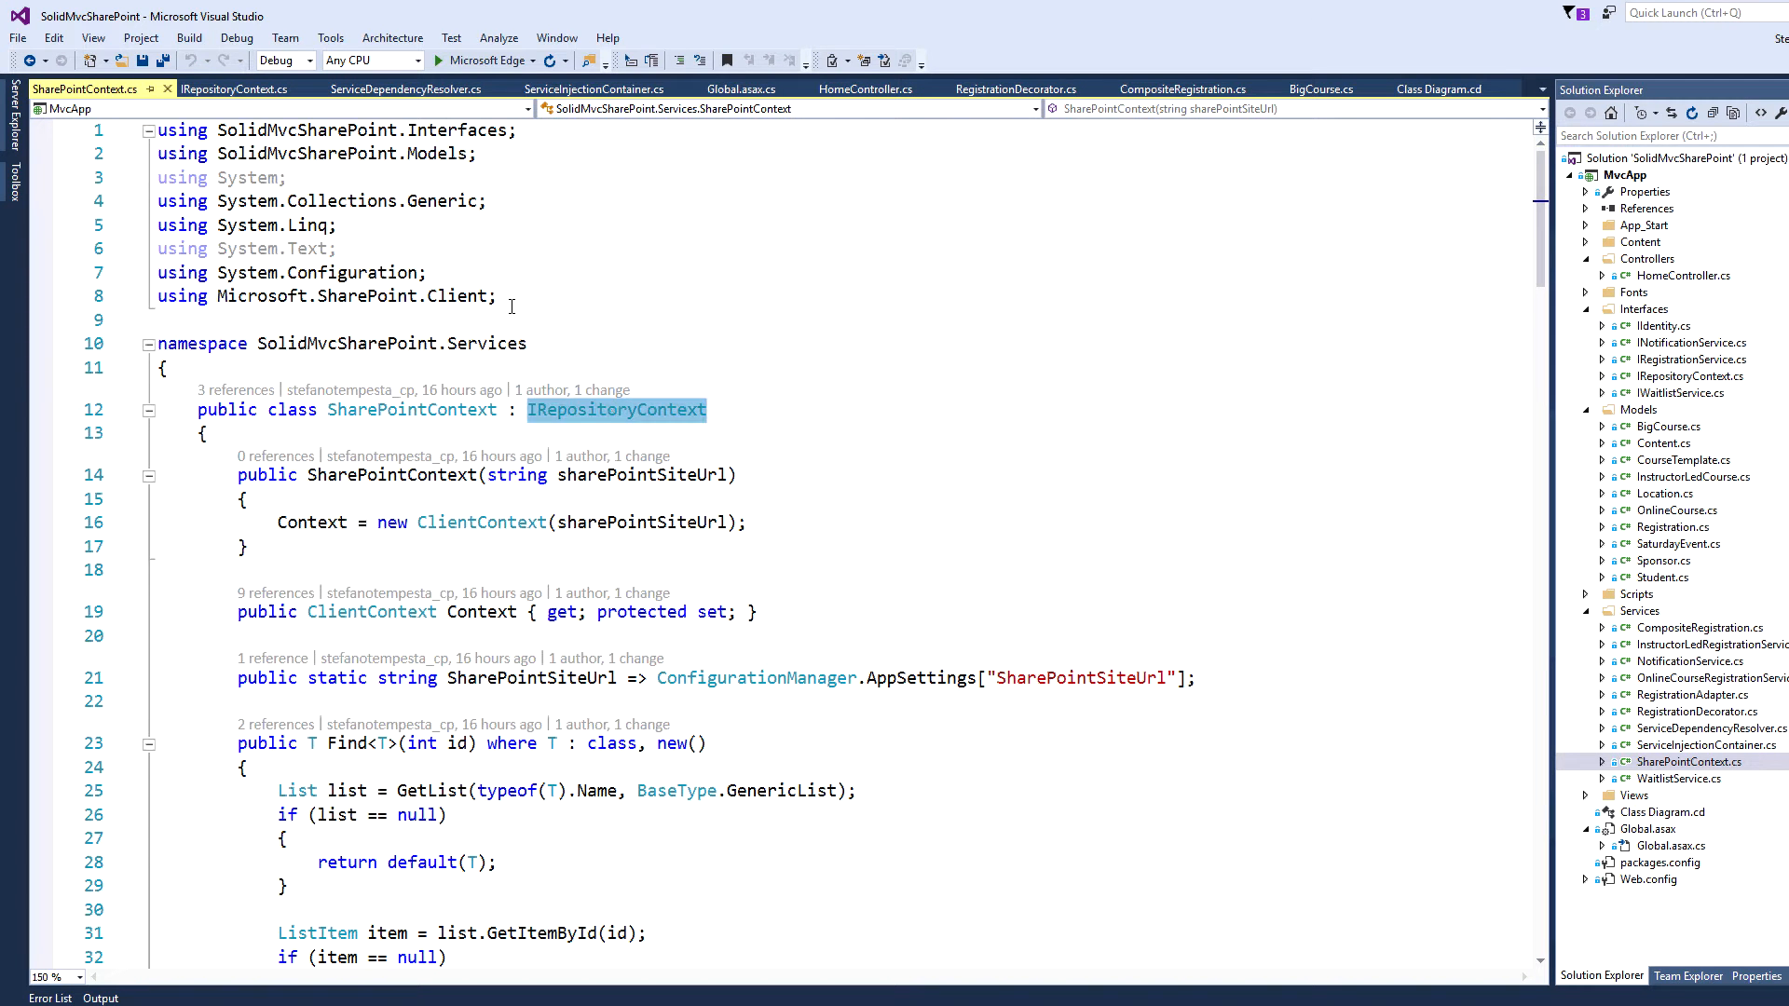
pyautogui.moveTo(499, 295); pyautogui.dragTo(156, 299)
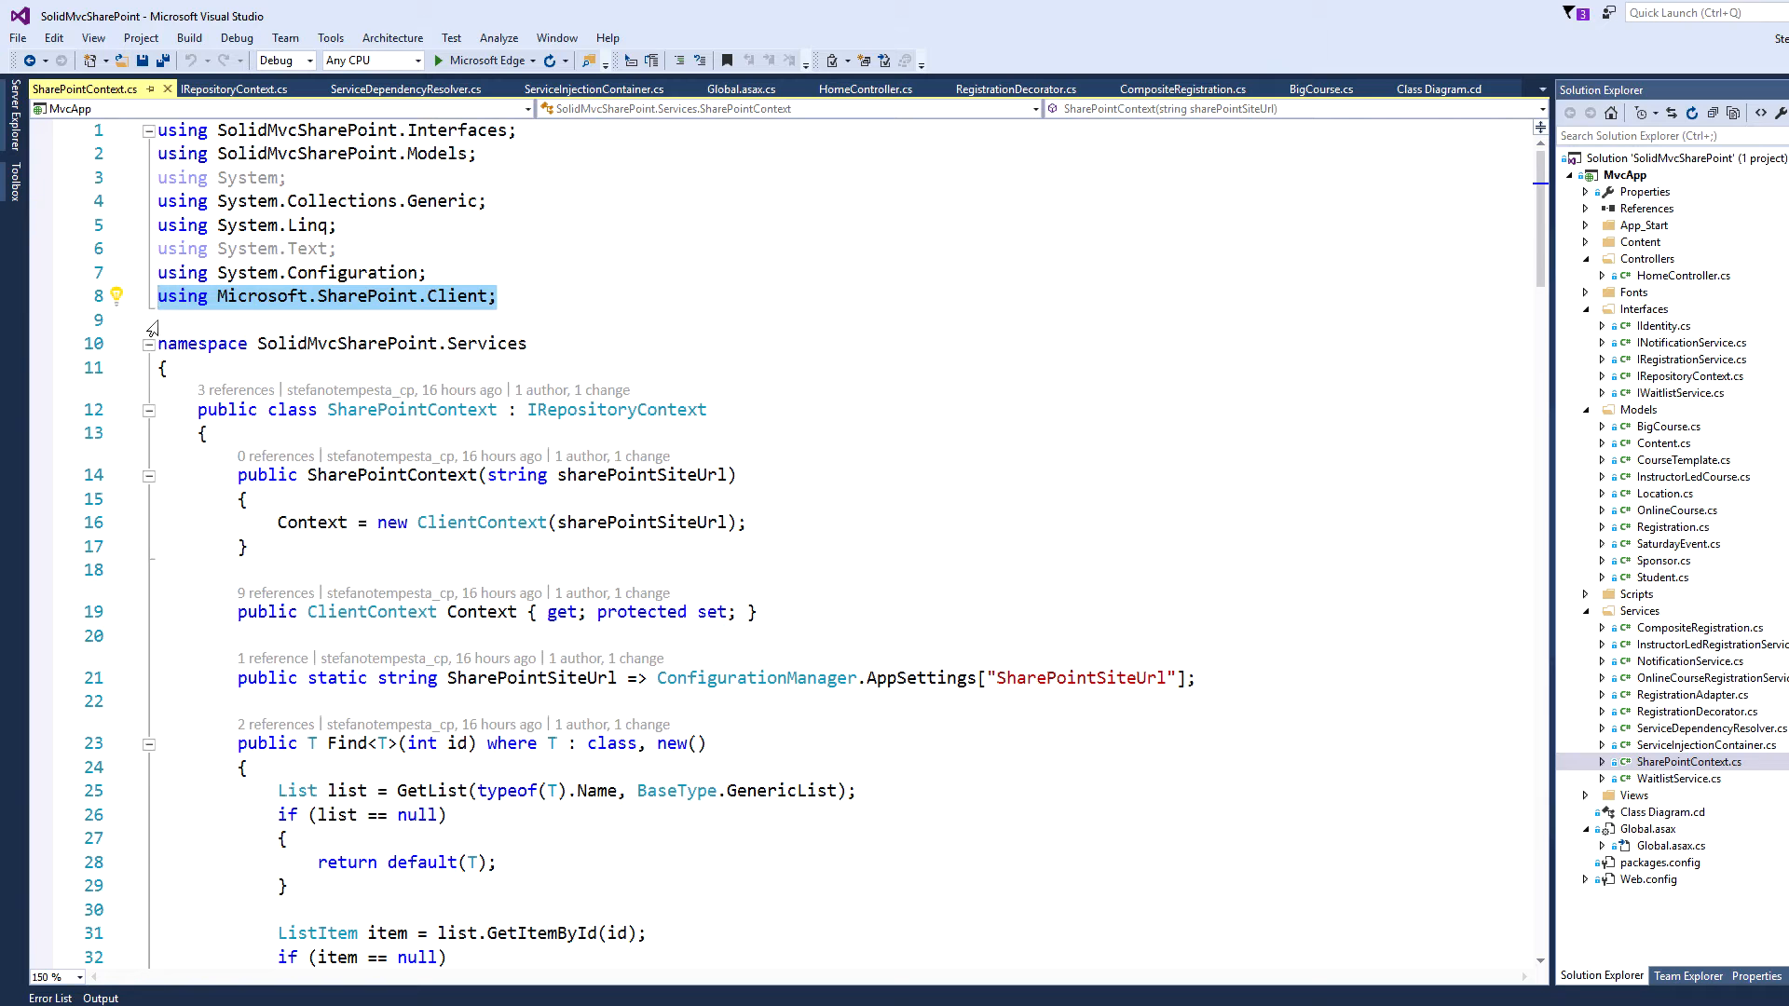
pyautogui.scroll(-1, 322, 394)
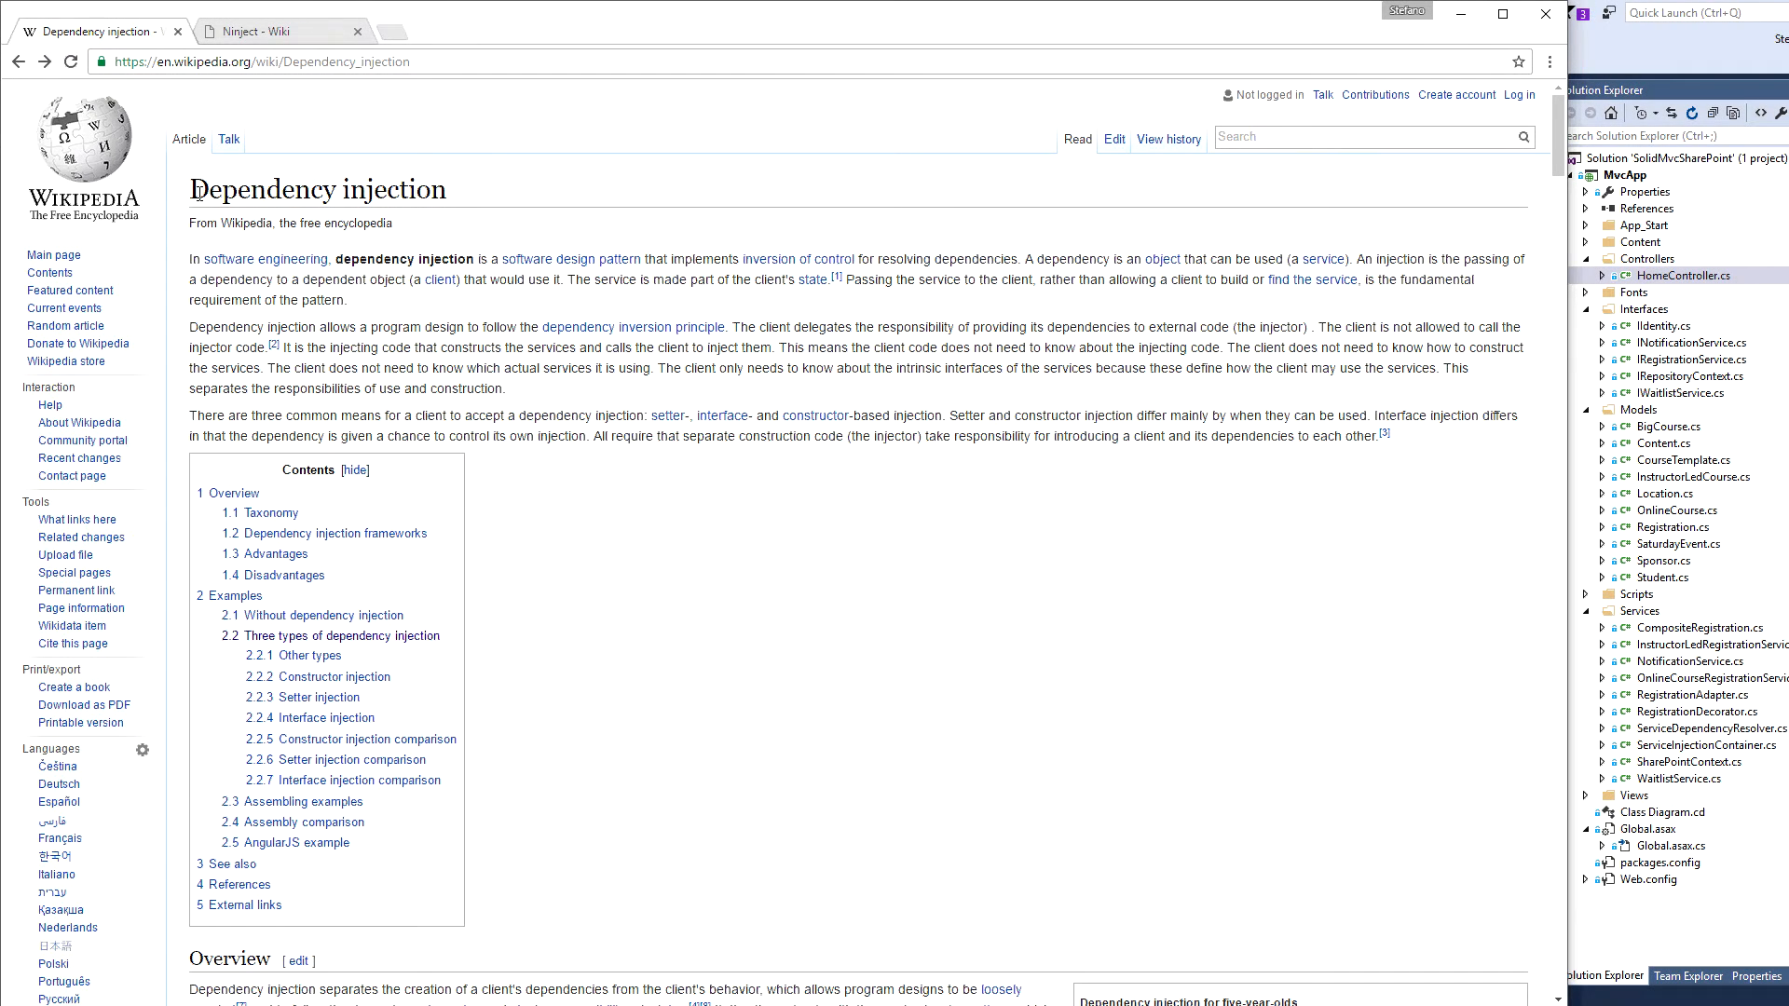
# Jump to the Three types section and highlight the Constructor and Setter injection headings.
pyautogui.moveTo(199, 194); pyautogui.dragTo(451, 193)
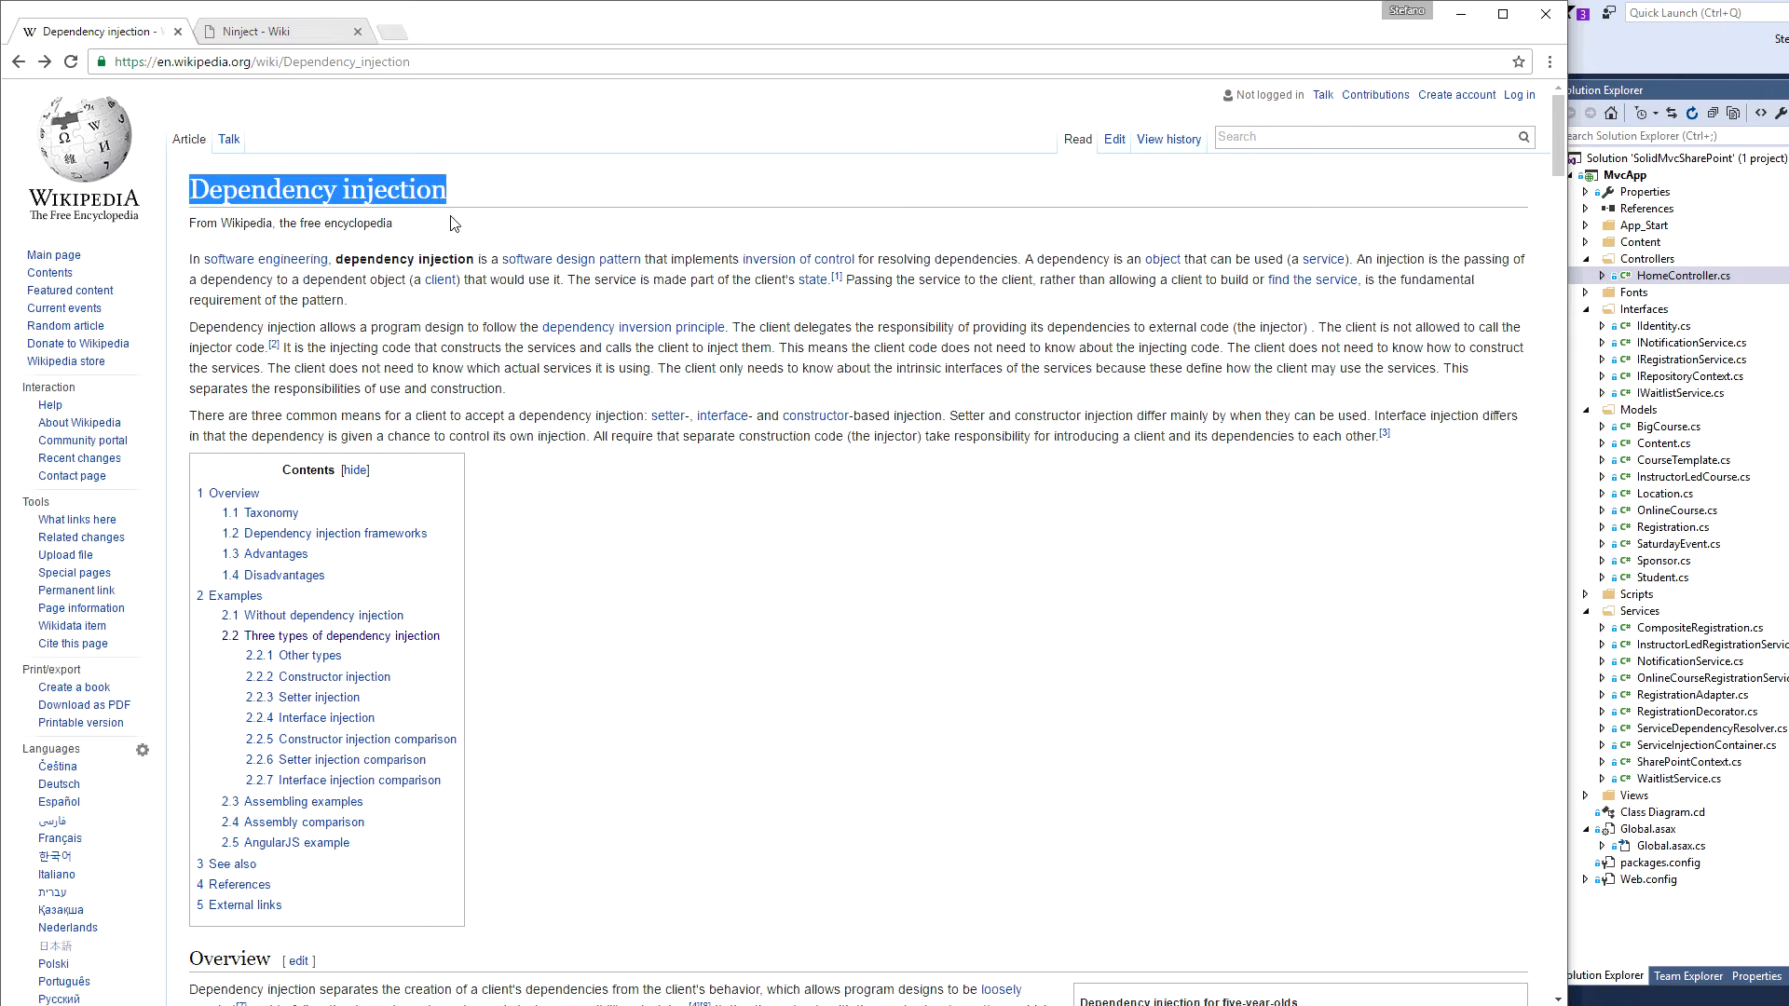
pyautogui.click(389, 636)
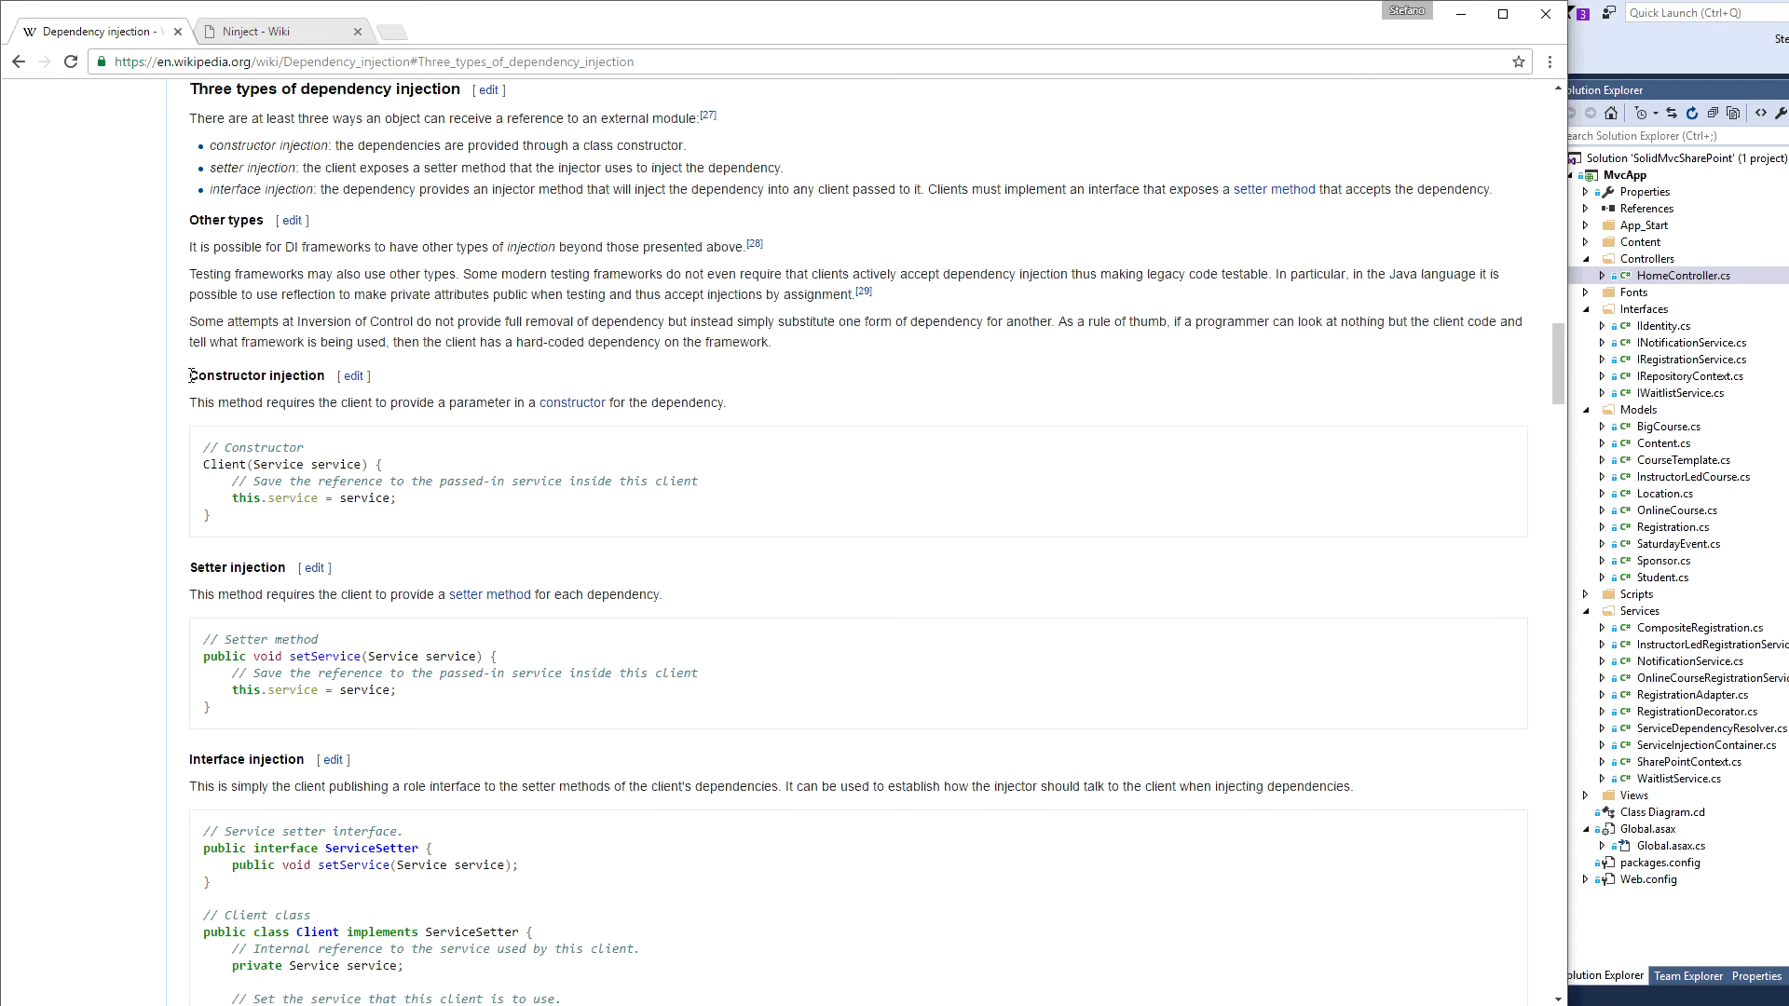
pyautogui.moveTo(190, 375); pyautogui.dragTo(334, 382)
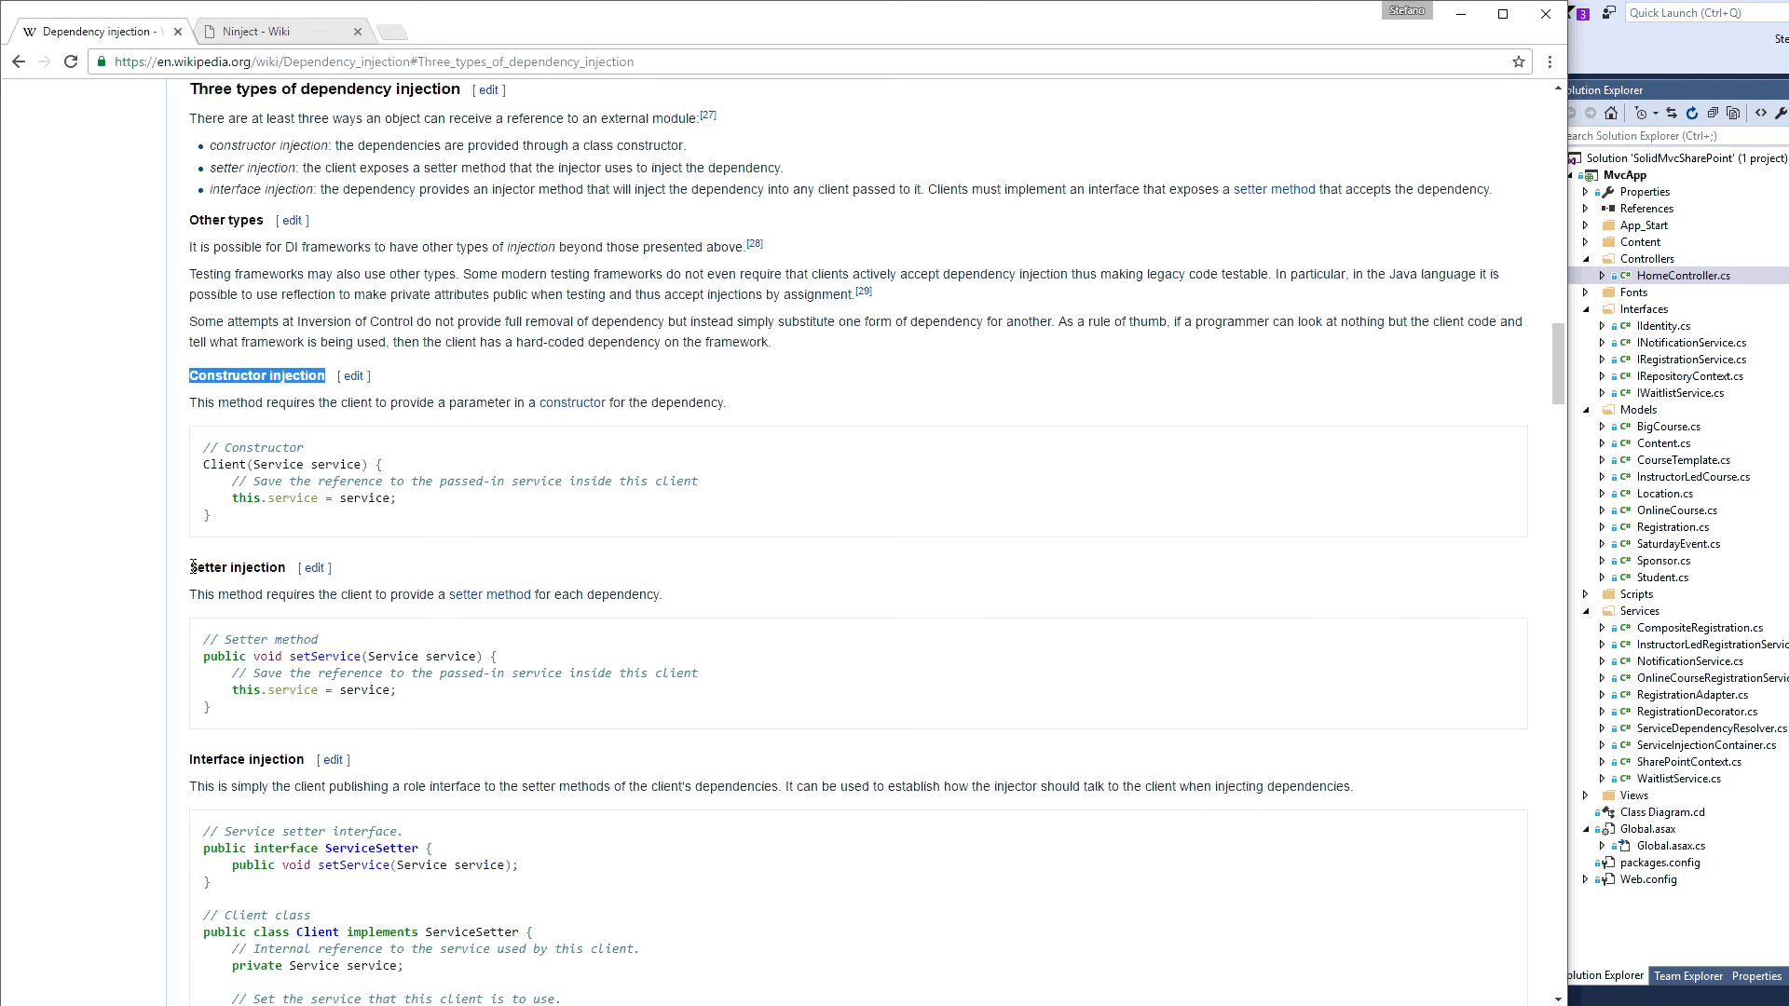
pyautogui.moveTo(191, 566); pyautogui.dragTo(285, 573)
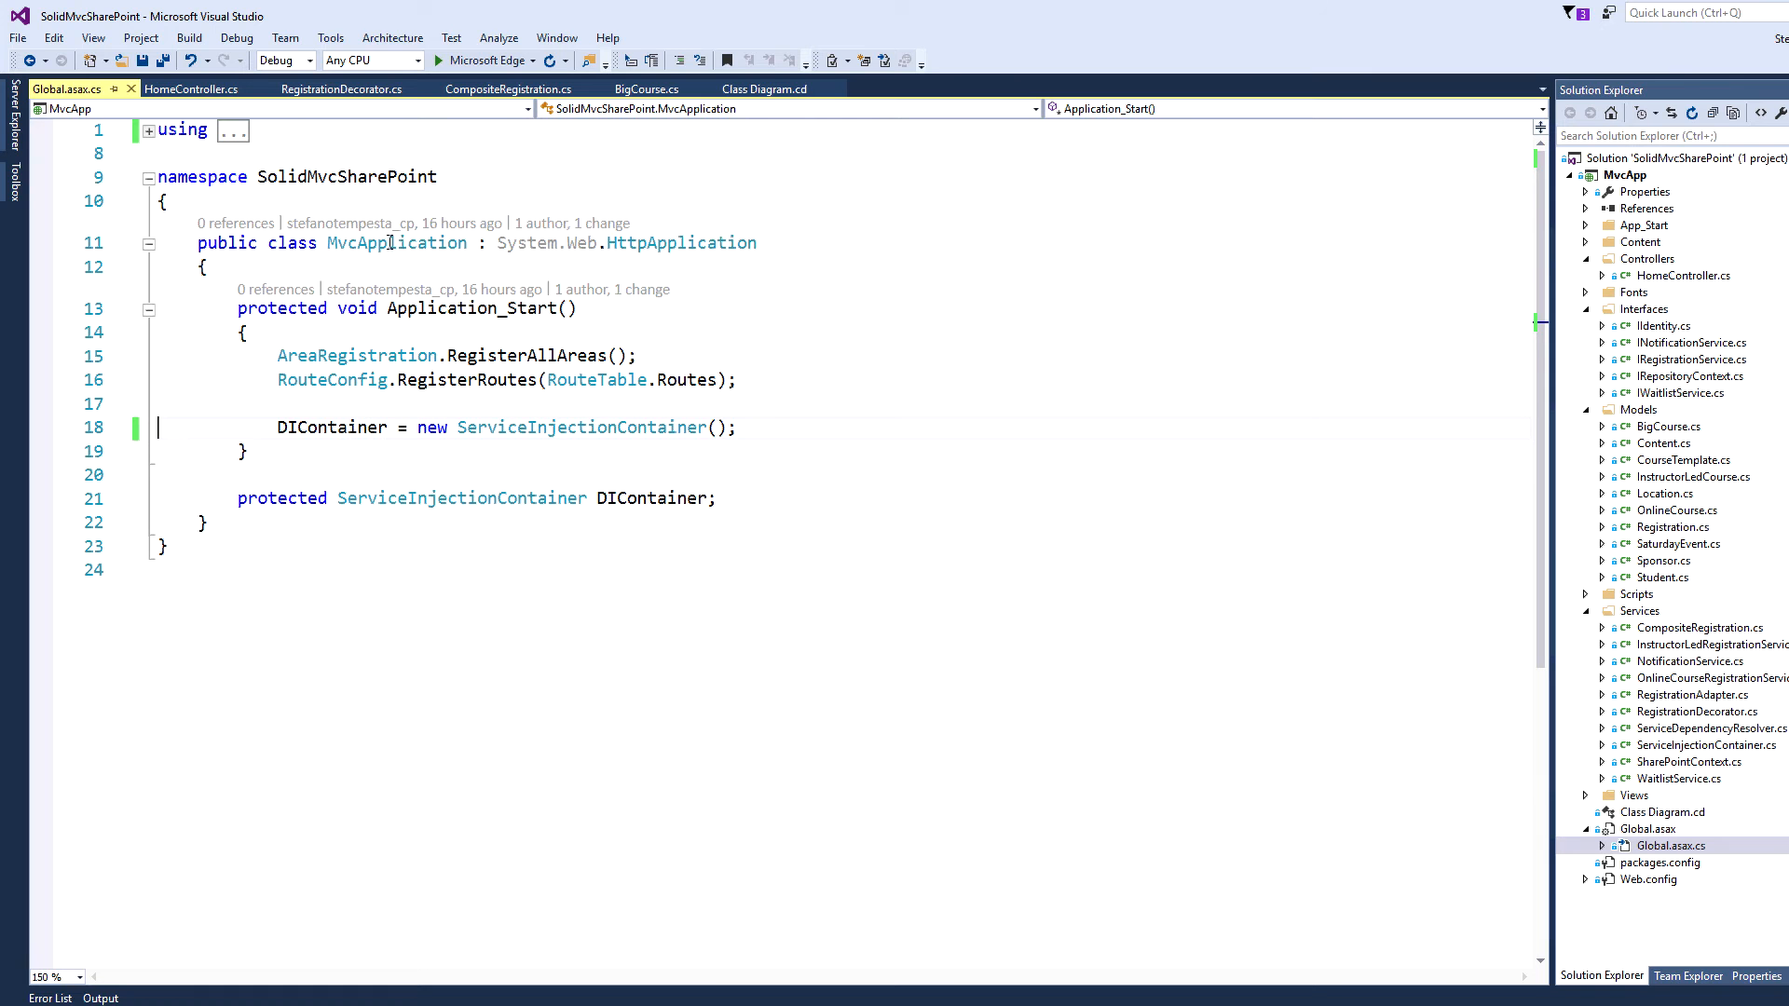
# Select the MvcApplication class name and the line creating the ServiceInjectionContainer.
pyautogui.click(389, 244)
pyautogui.doubleClick(390, 243)
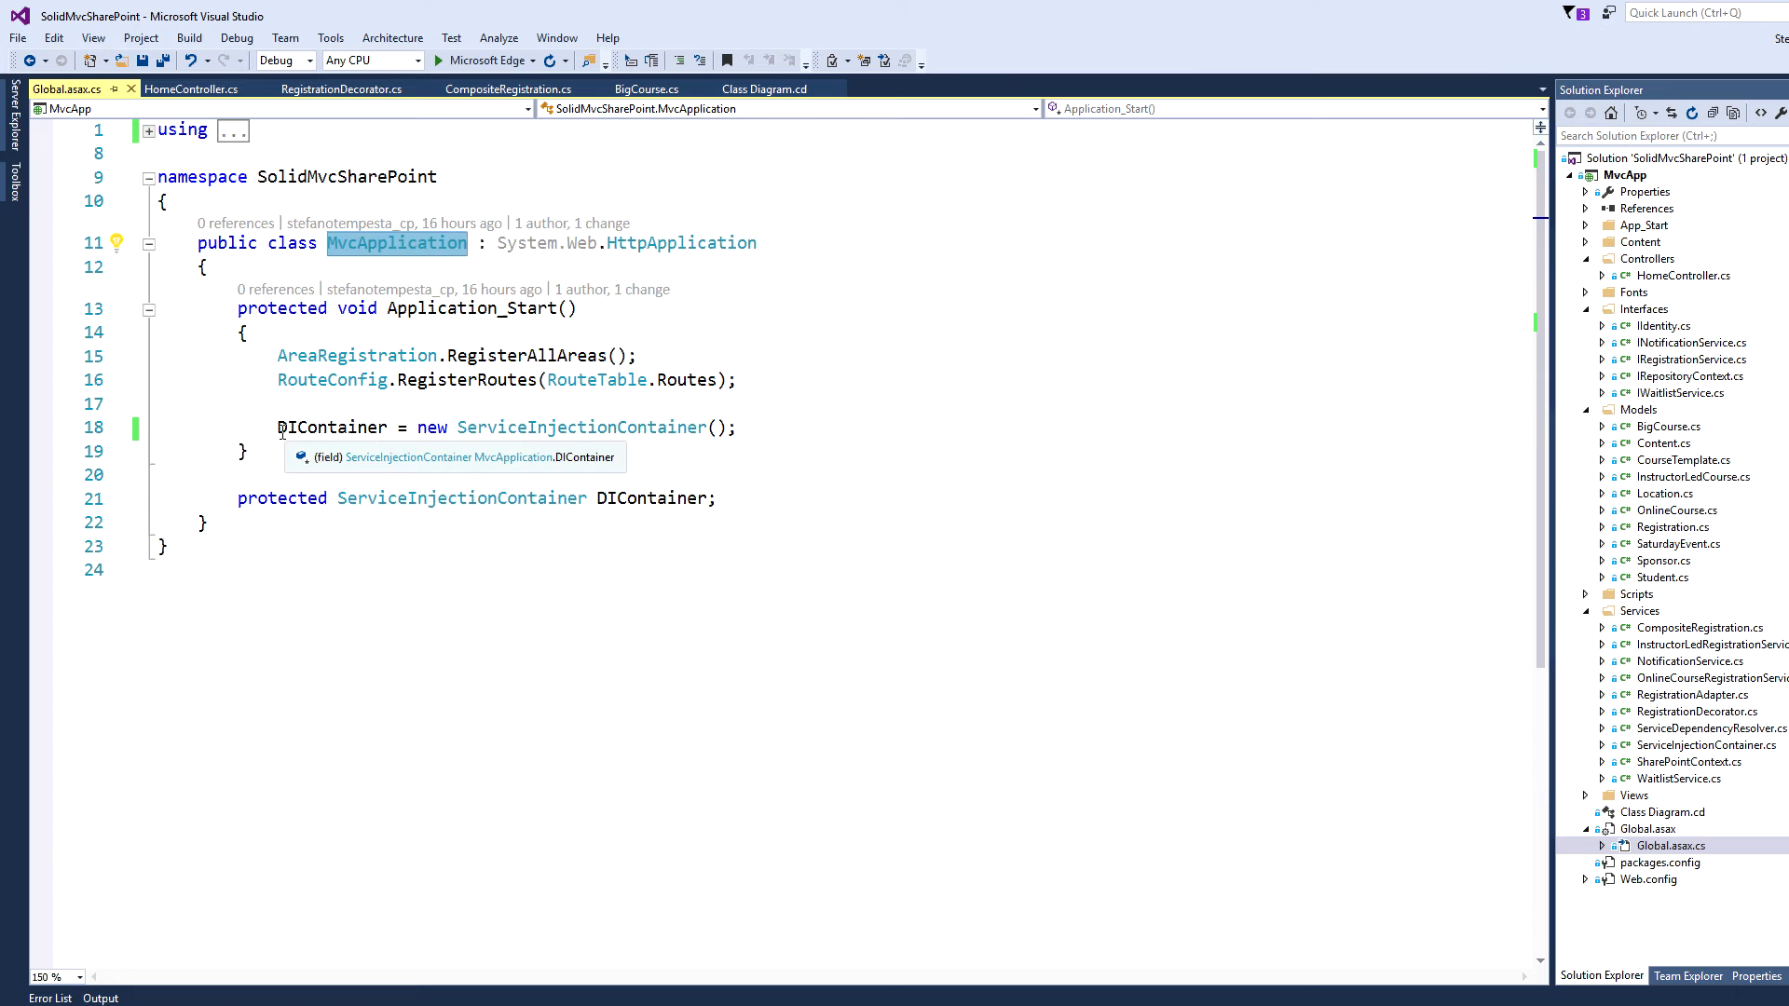
pyautogui.moveTo(279, 427); pyautogui.dragTo(779, 432)
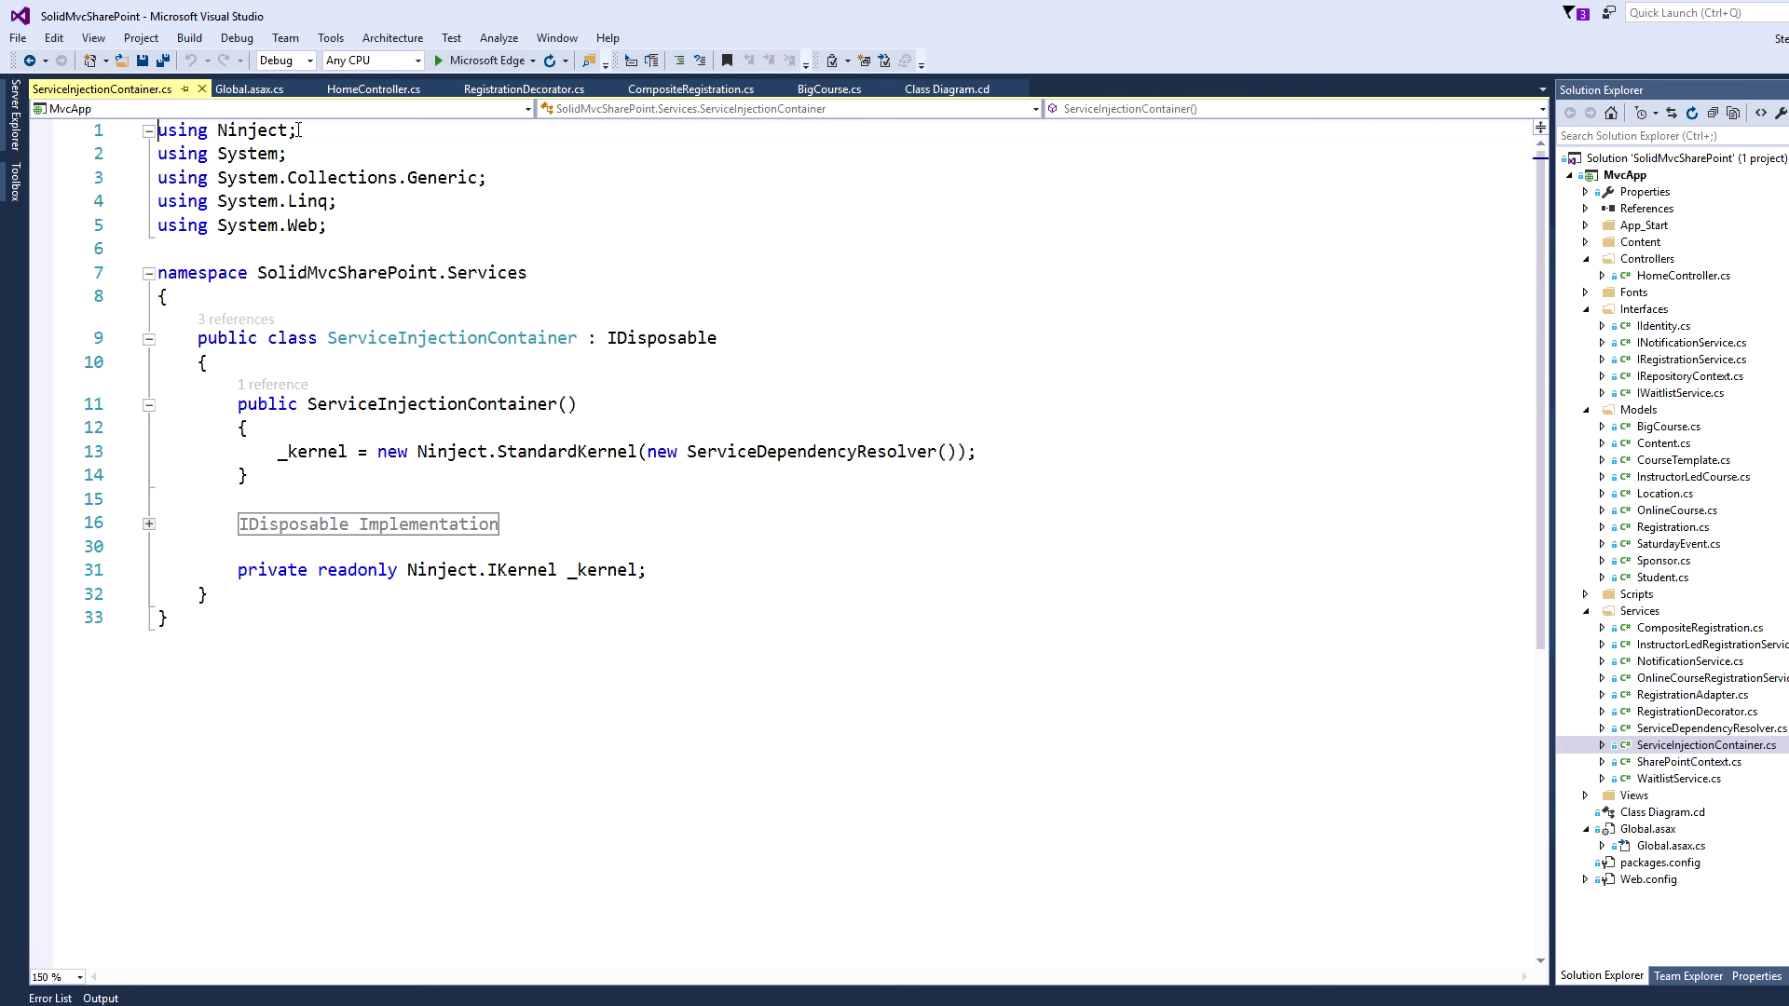
# Highlight the Ninject using, the ServiceInjectionContainer class name, StandardKernel and the ServiceDependencyResolver type.
pyautogui.moveTo(298, 129); pyautogui.dragTo(140, 152)
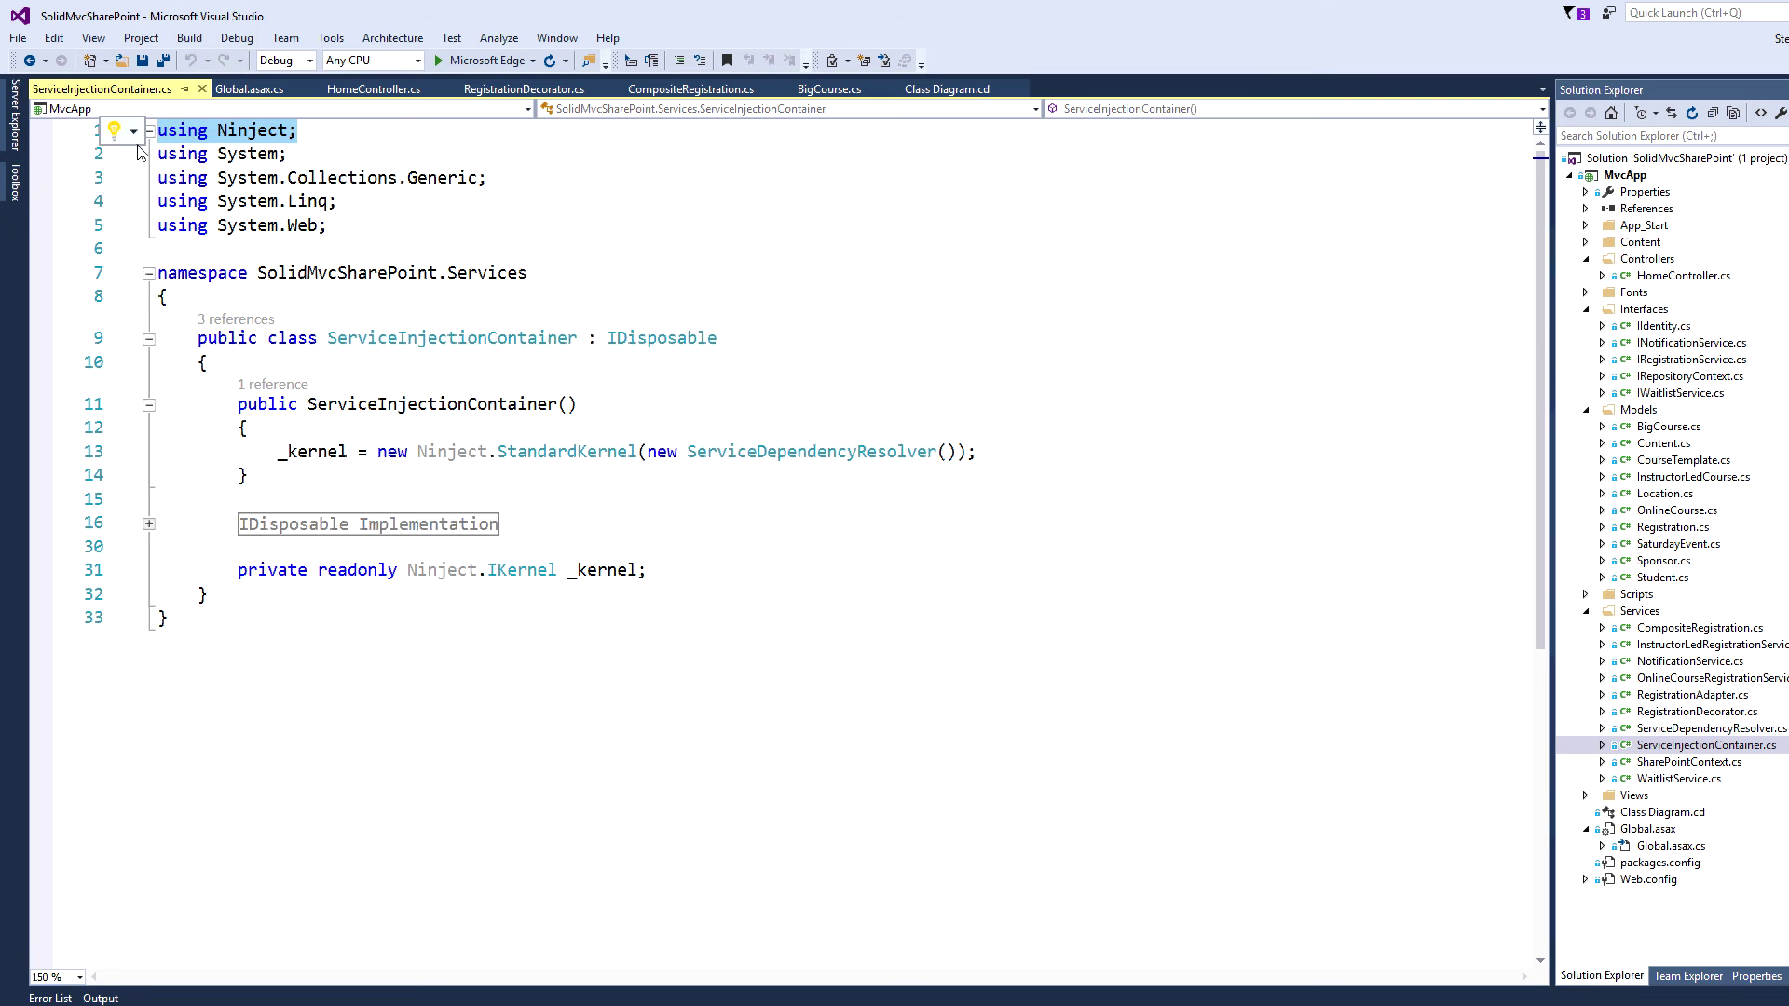
pyautogui.doubleClick(453, 338)
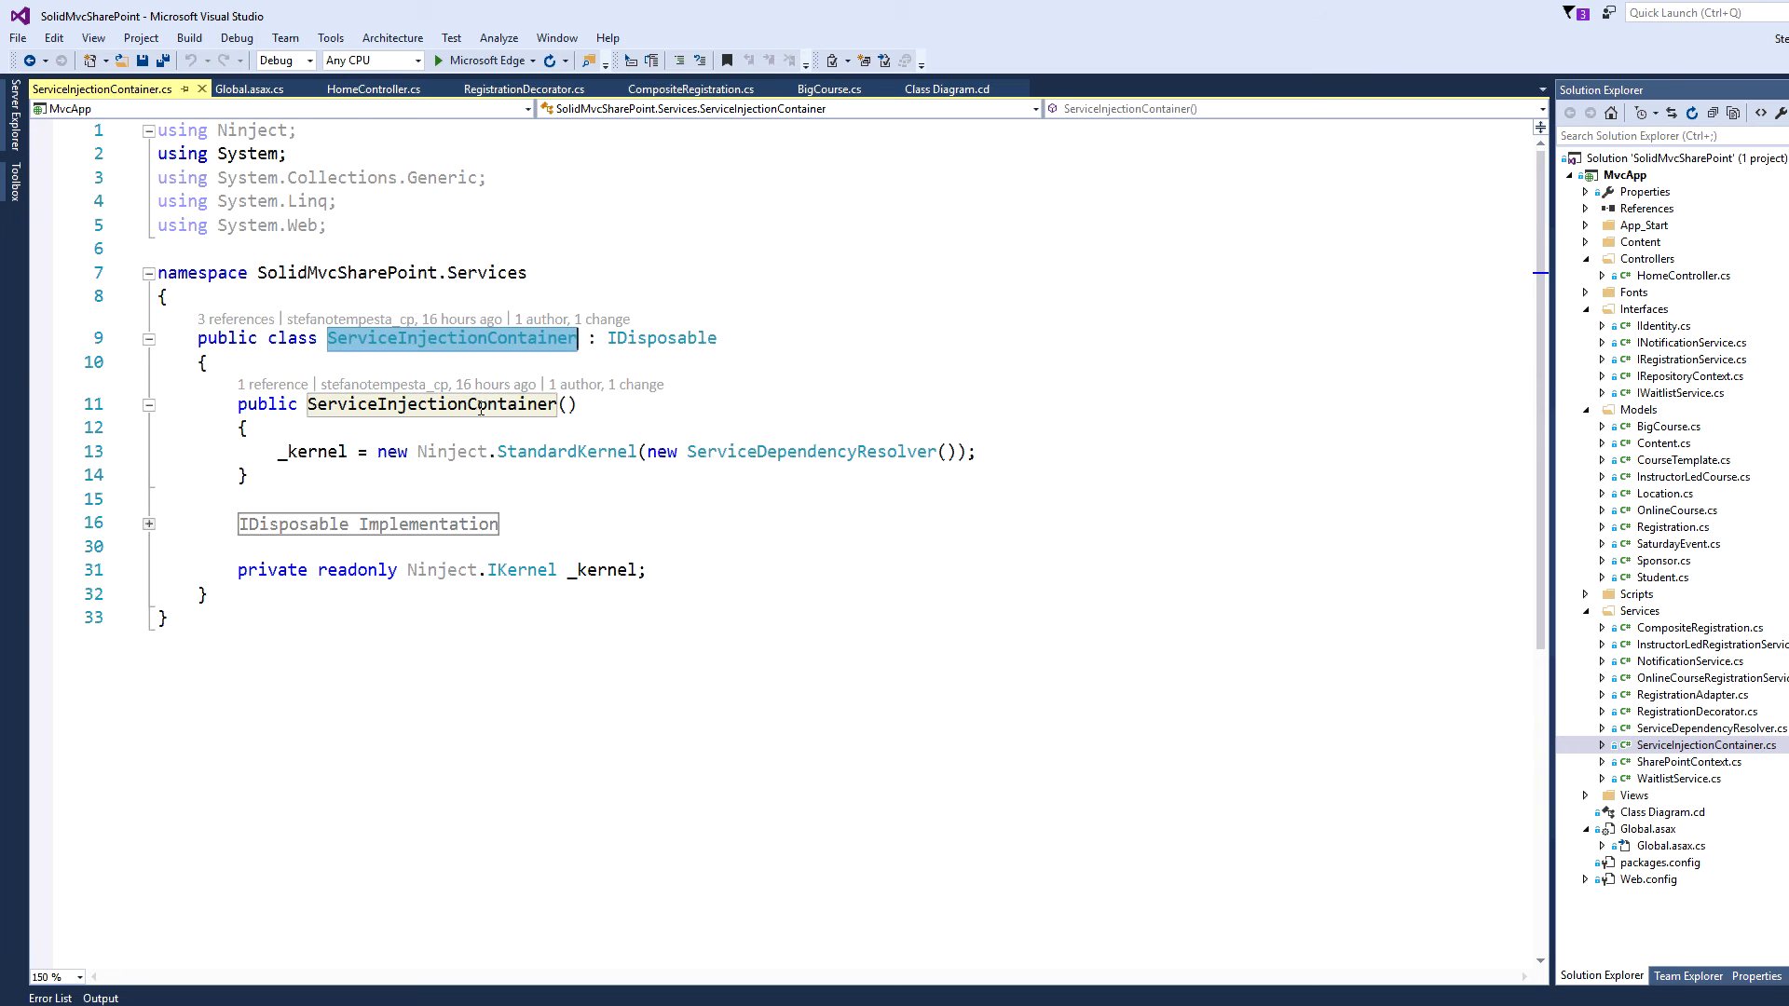
pyautogui.moveTo(432, 456)
pyautogui.mouseDown()
pyautogui.moveTo(416, 452)
pyautogui.moveTo(637, 452)
pyautogui.mouseUp()
pyautogui.doubleClick(818, 451)
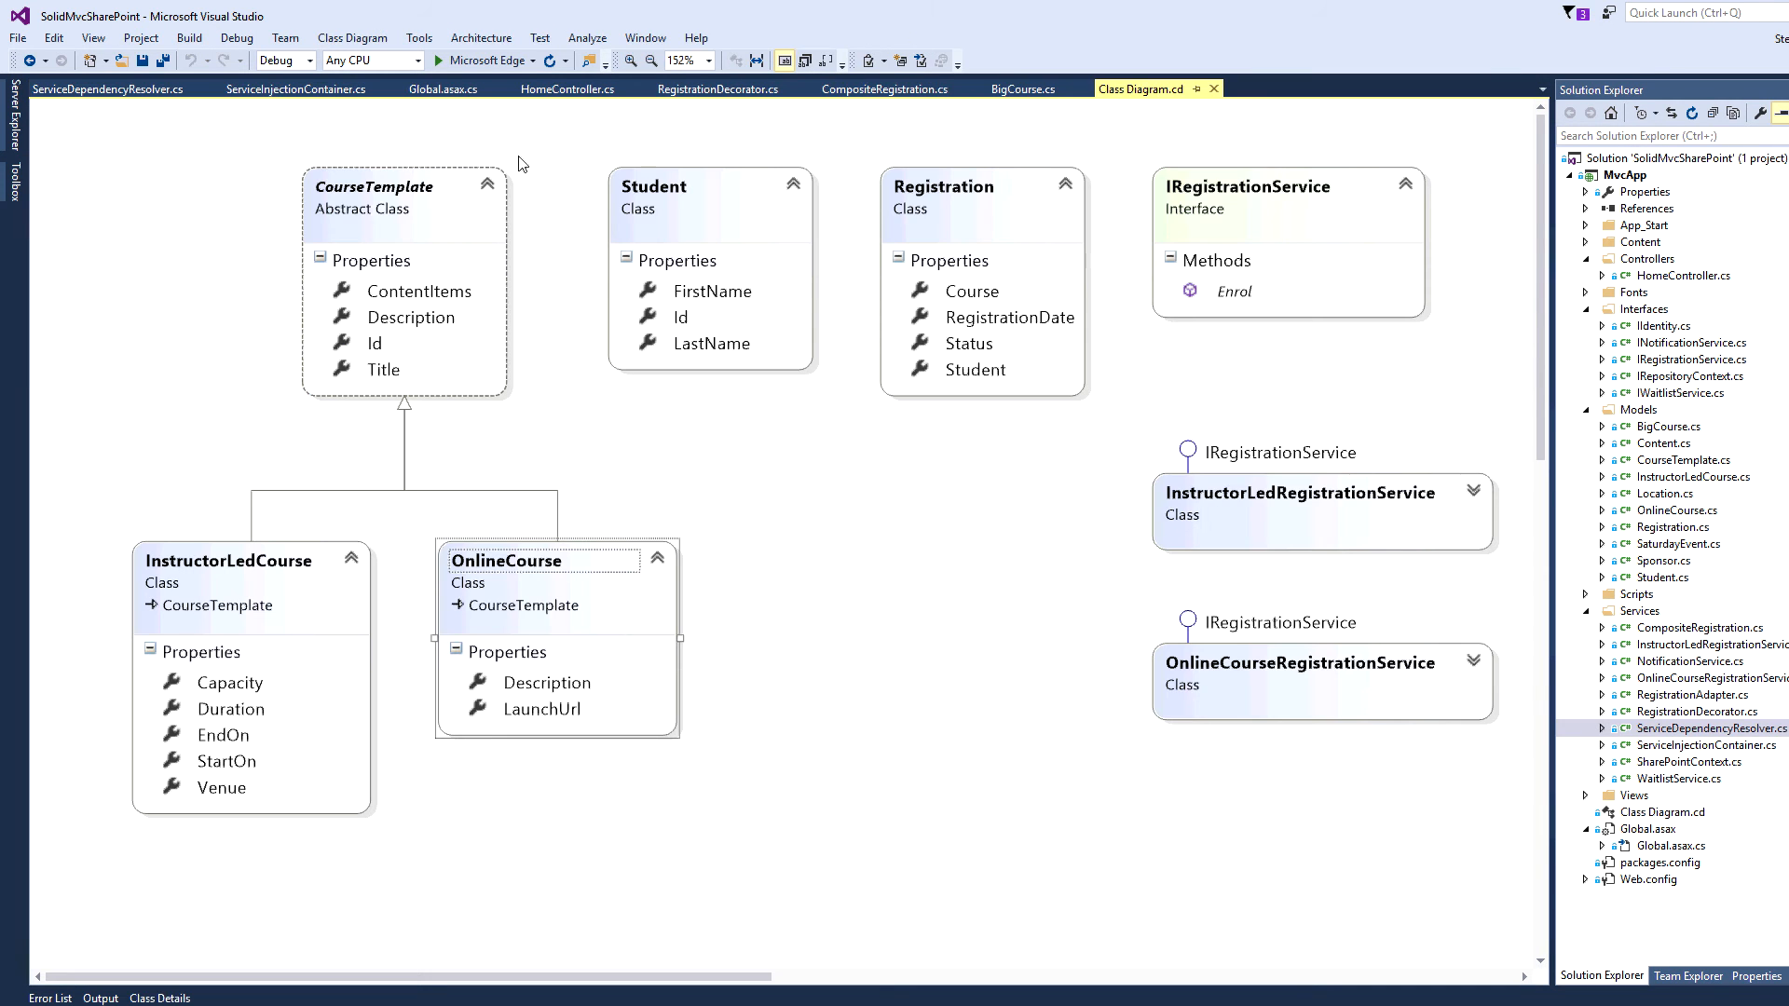
pyautogui.click(1274, 174)
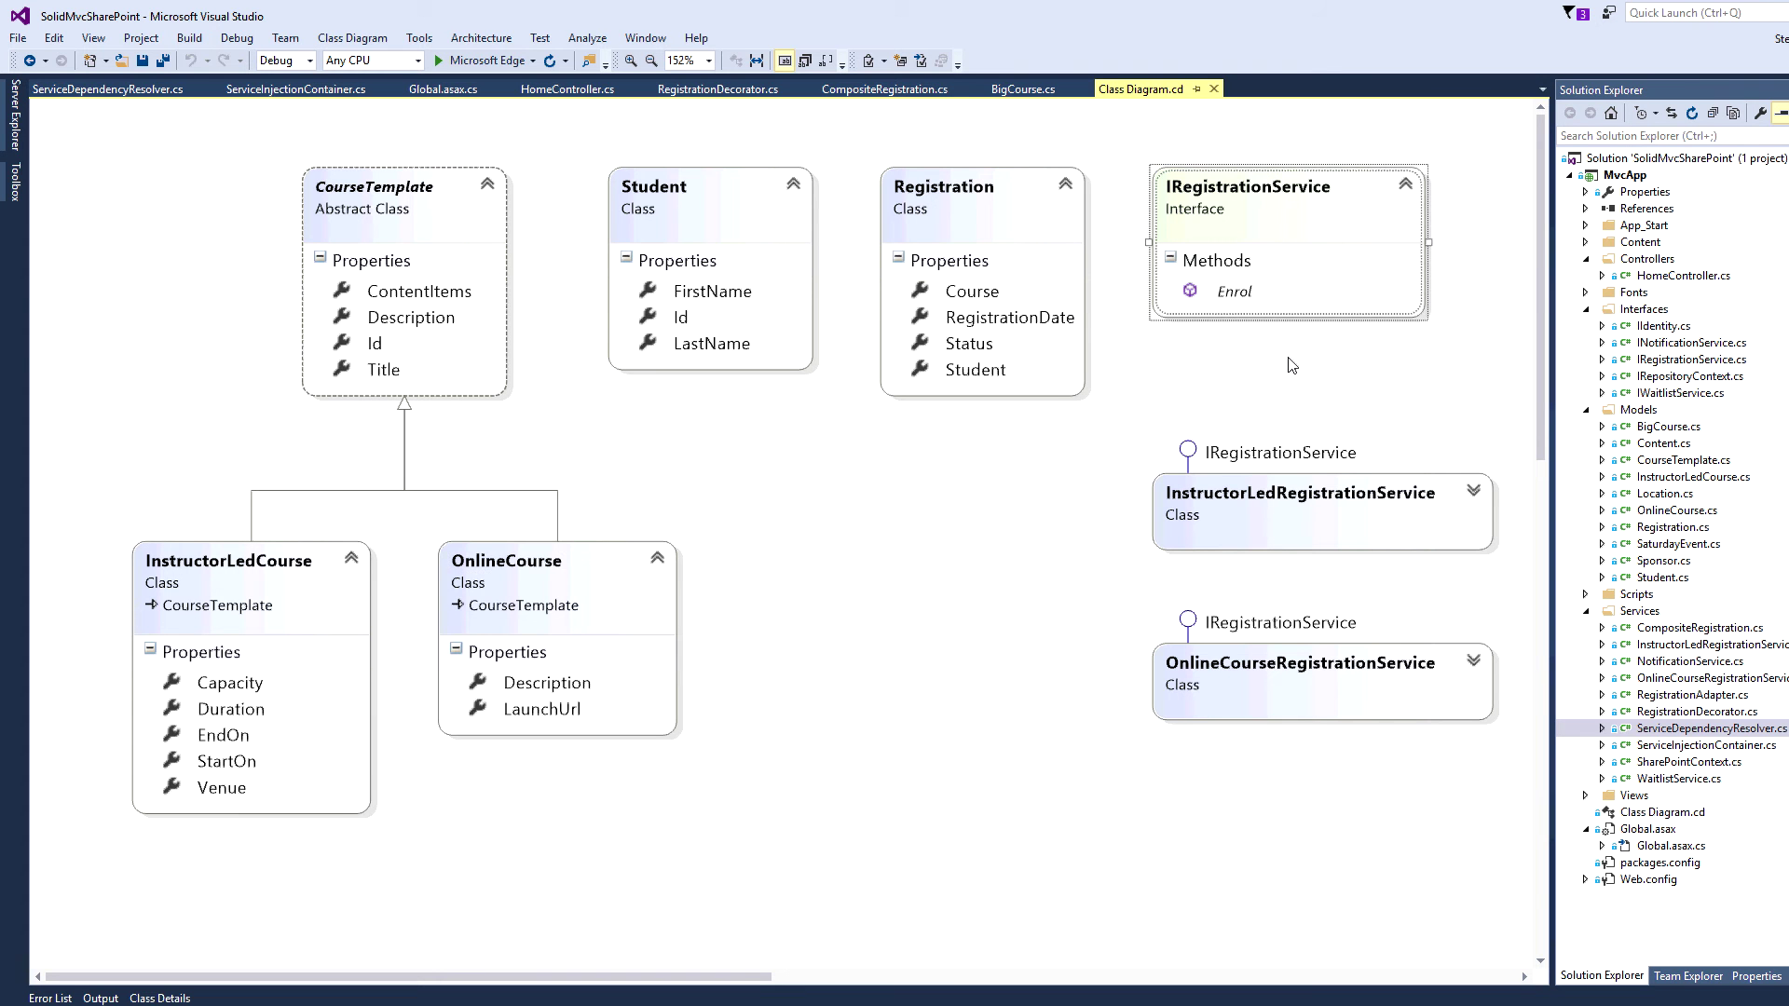
pyautogui.click(1275, 478)
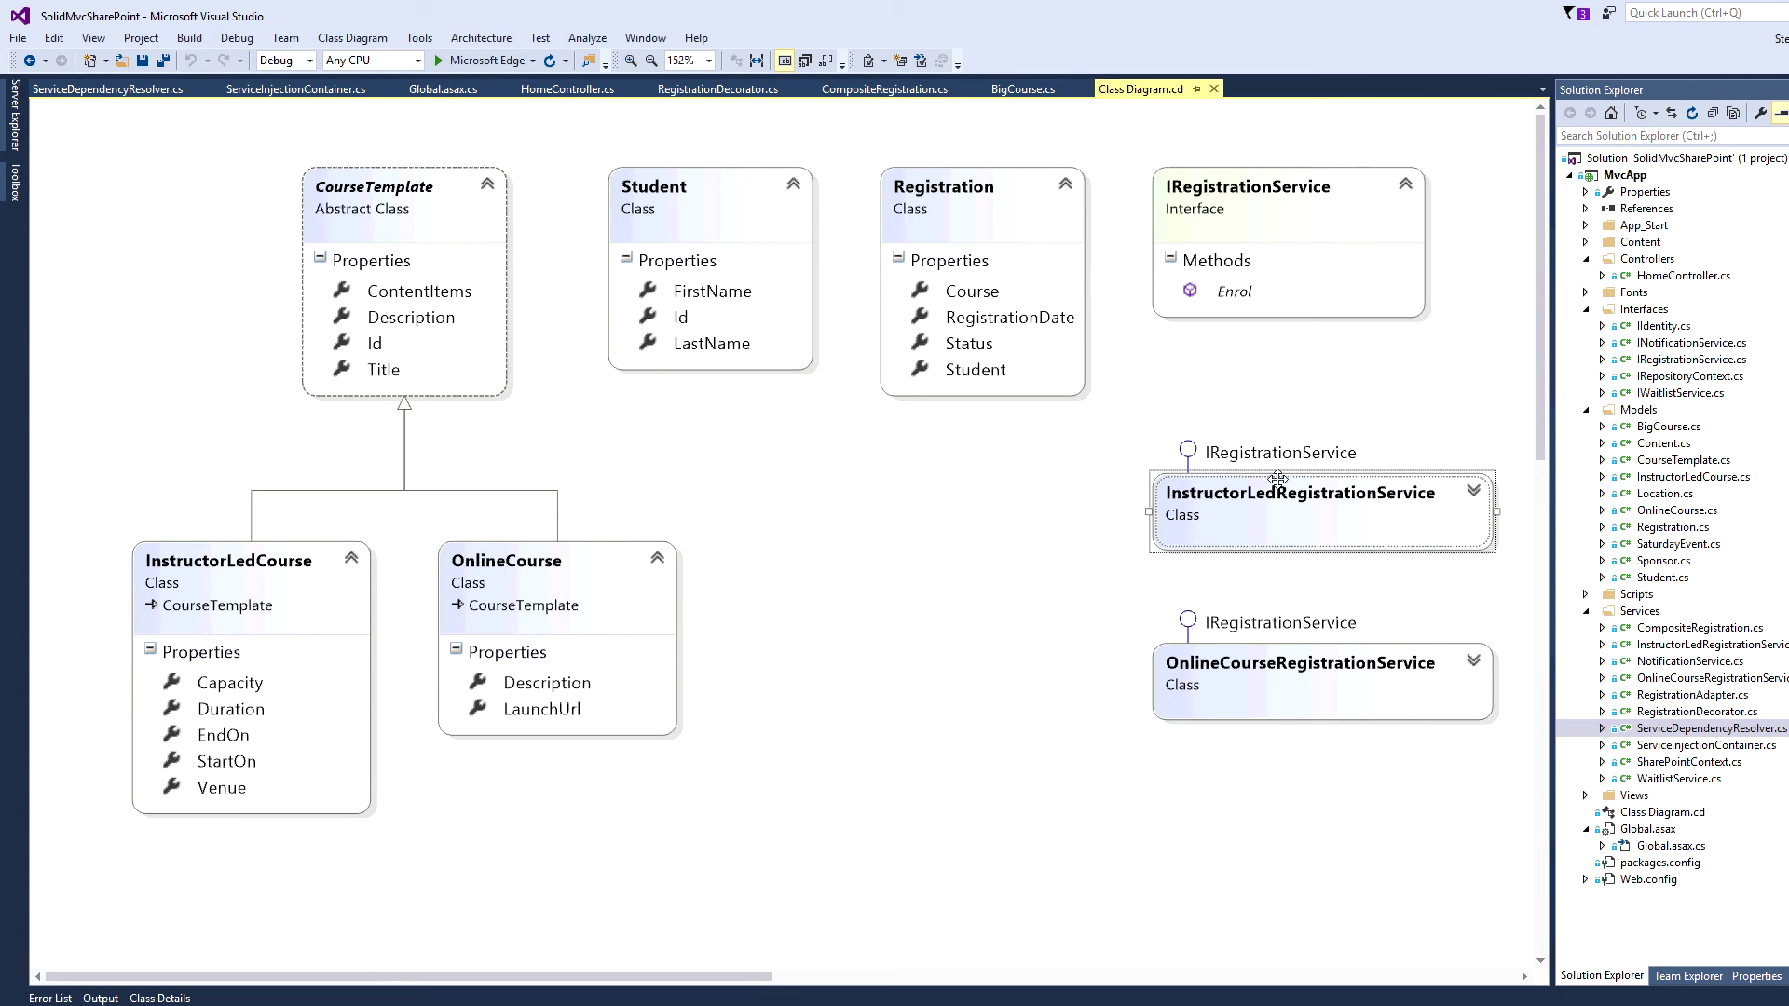
pyautogui.click(1296, 649)
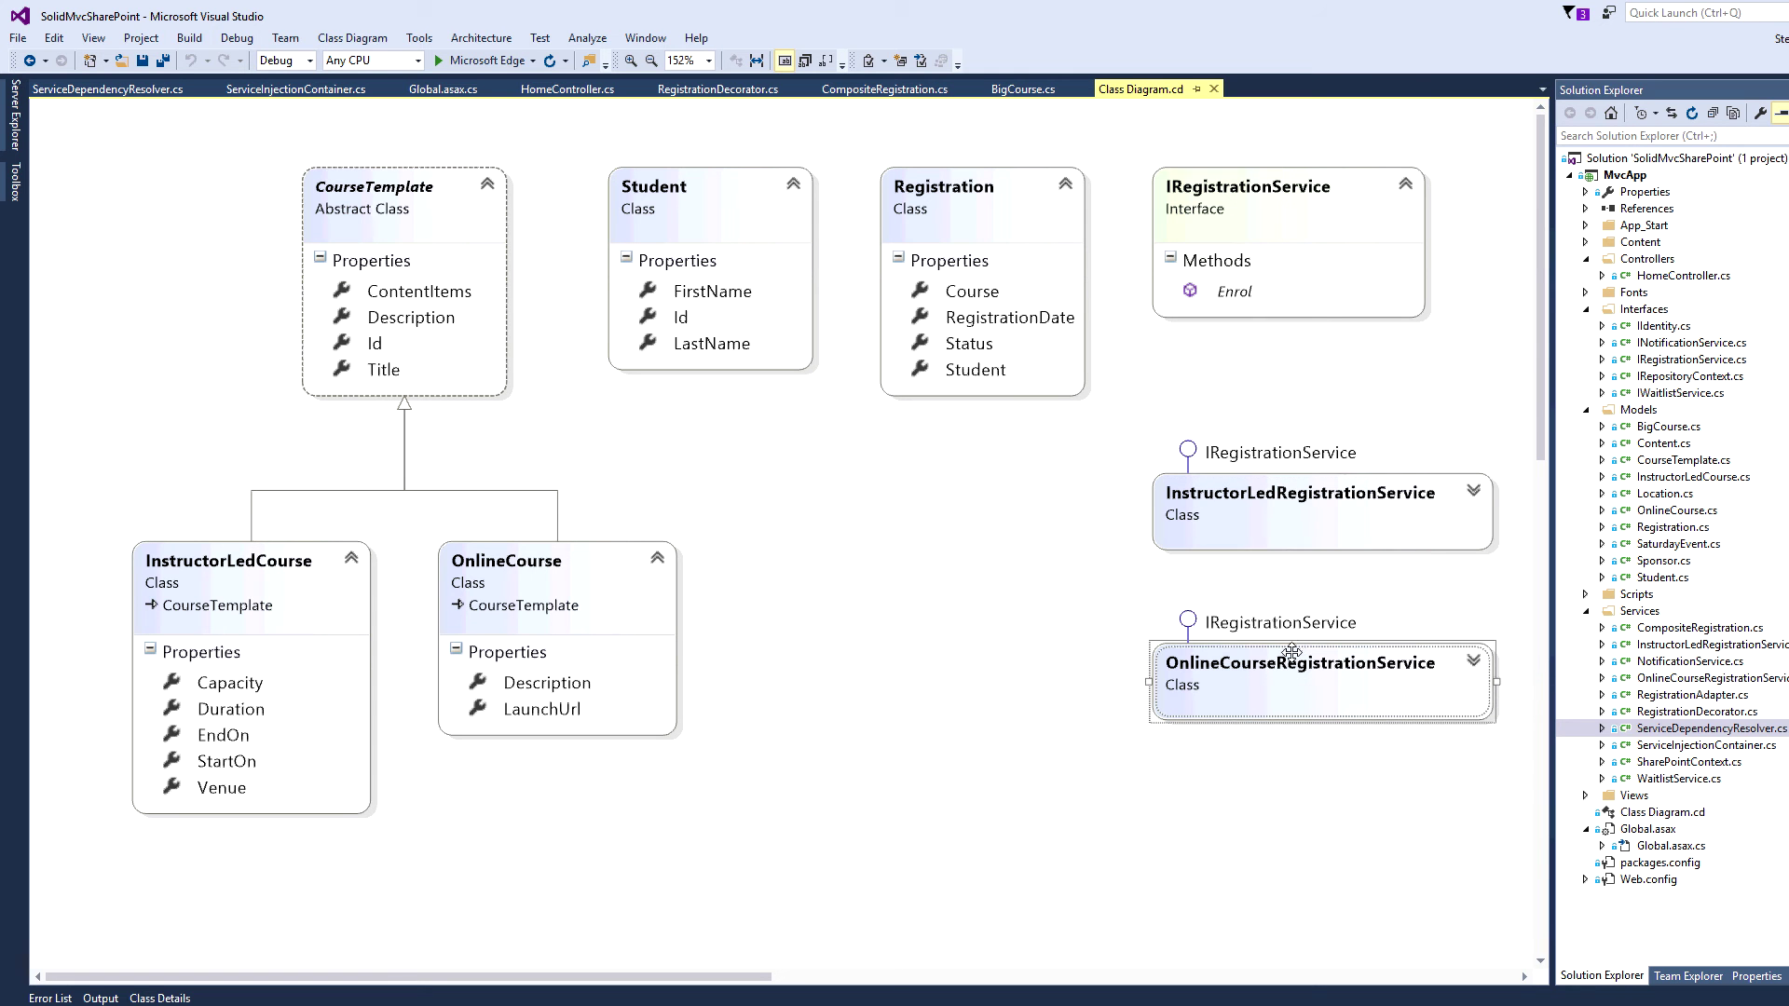
pyautogui.click(1261, 796)
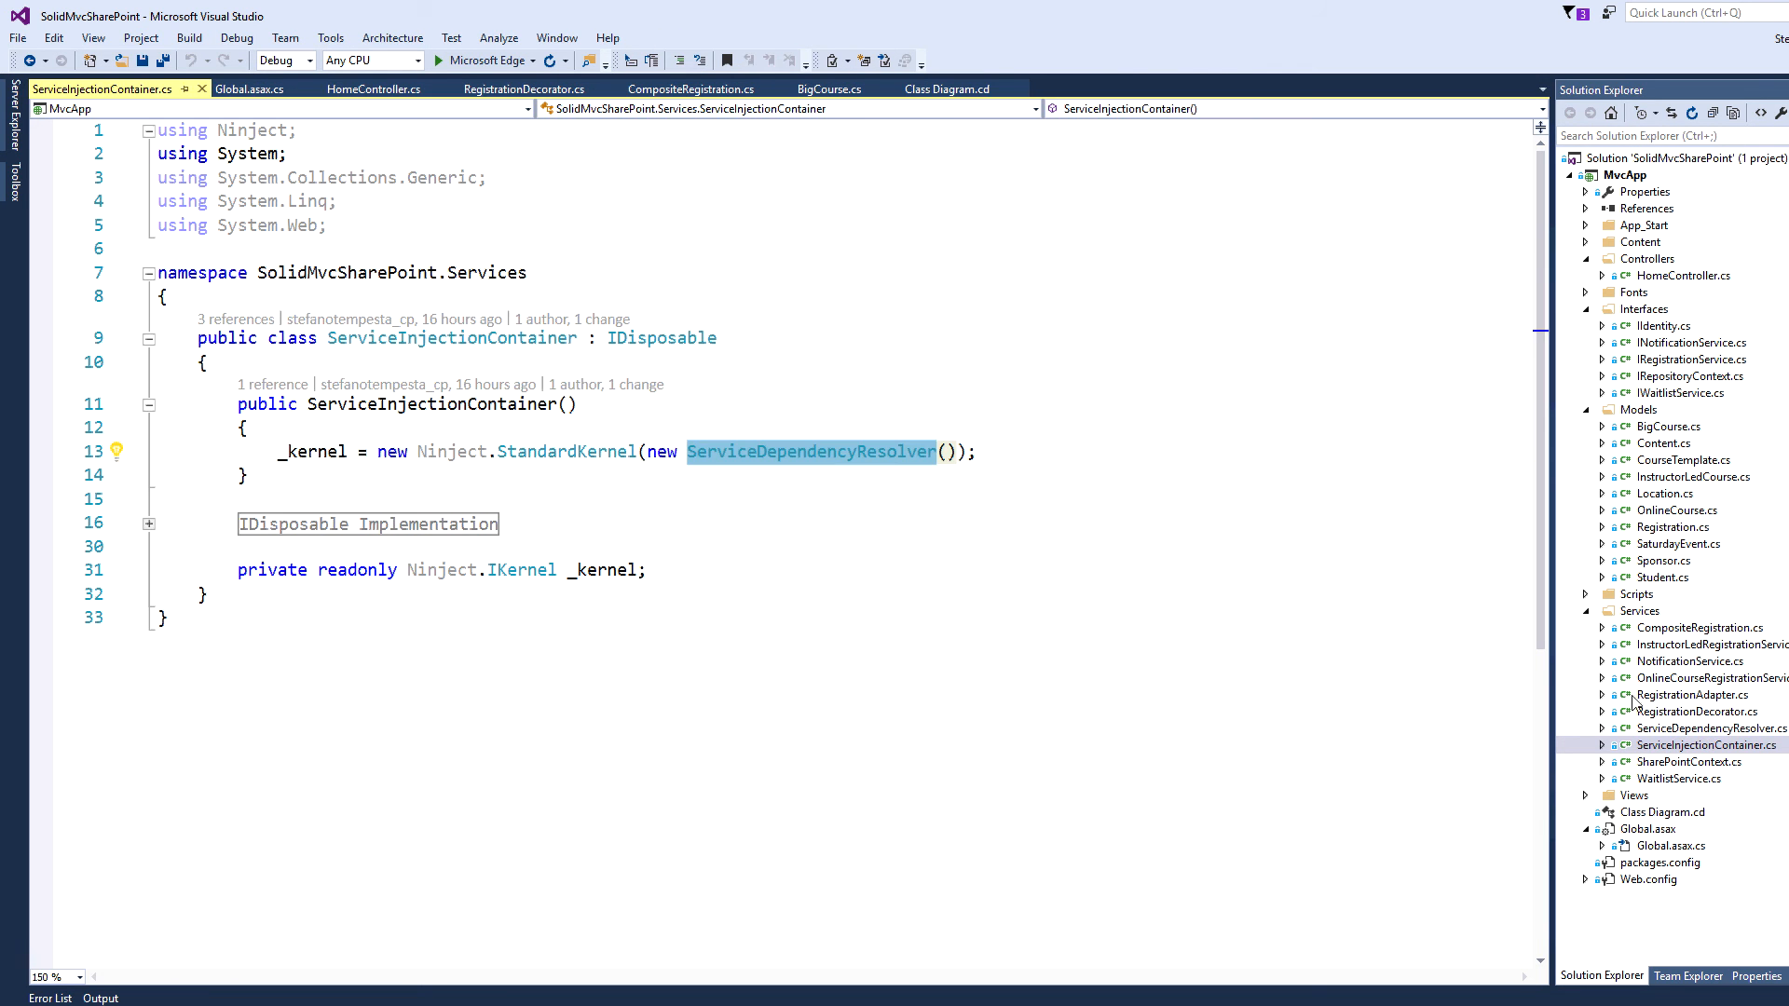
# Highlight the Ninject.Modules using, the NinjectModule base class and the three service binding lines.
pyautogui.doubleClick(1684, 731)
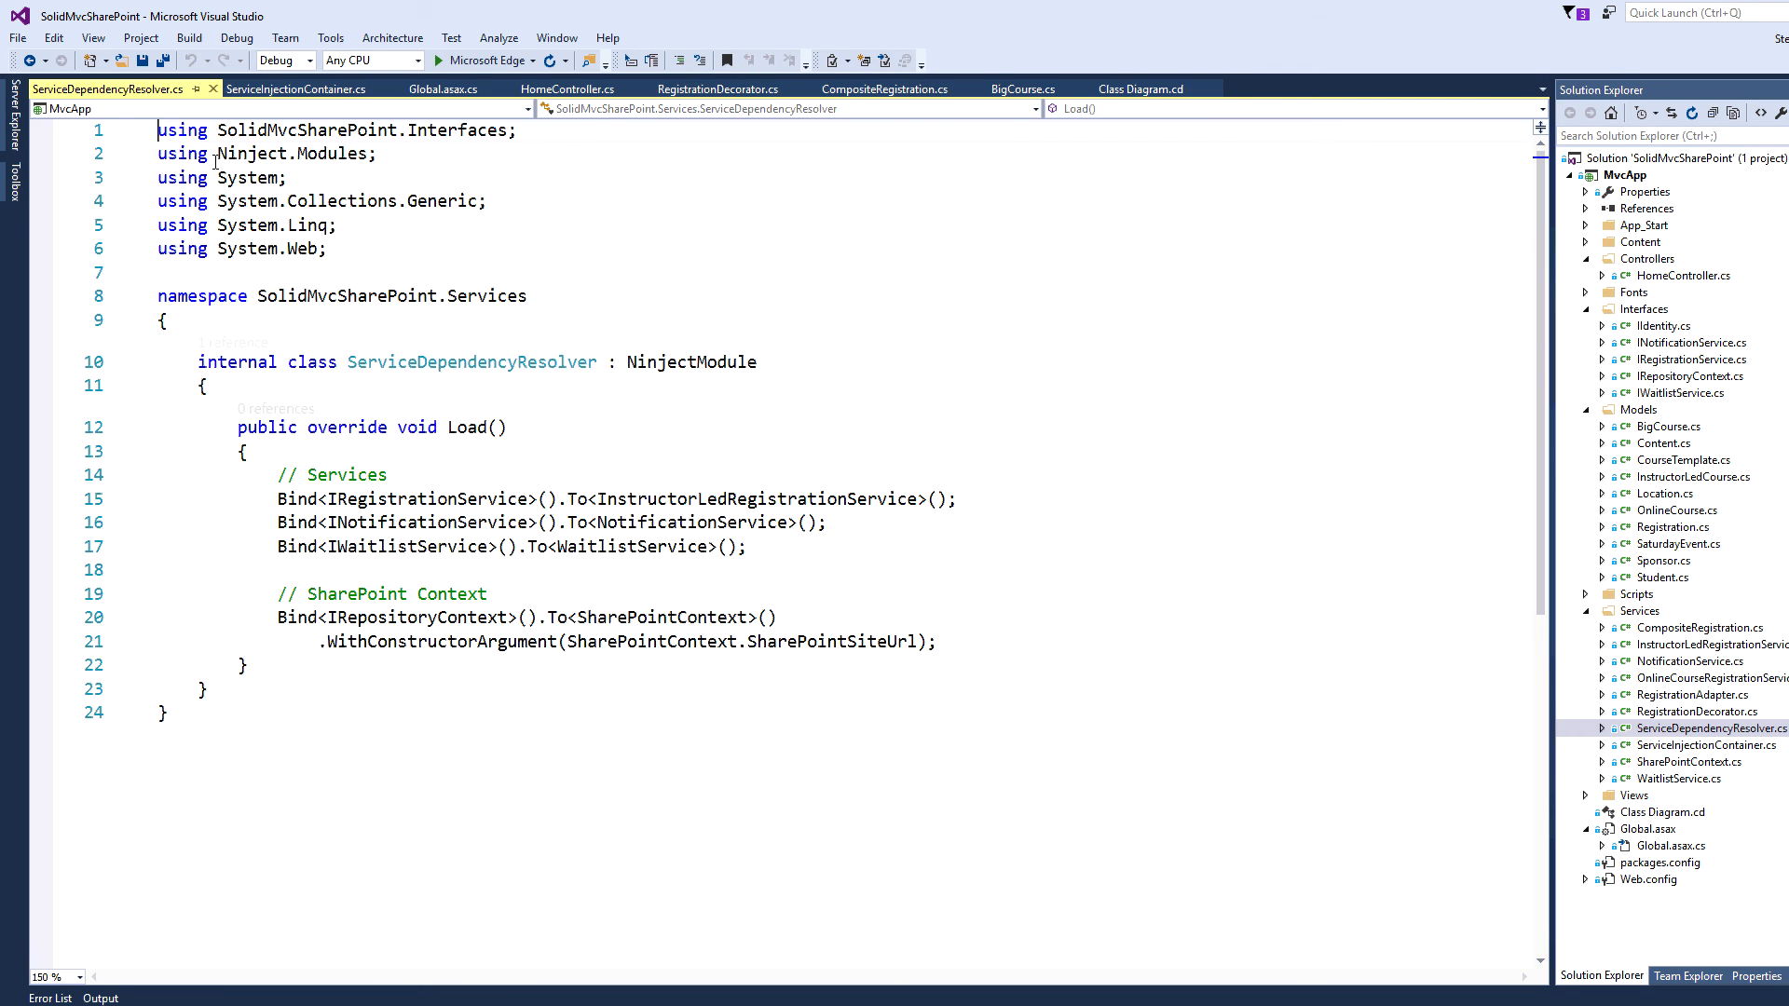
pyautogui.moveTo(158, 154); pyautogui.dragTo(378, 153)
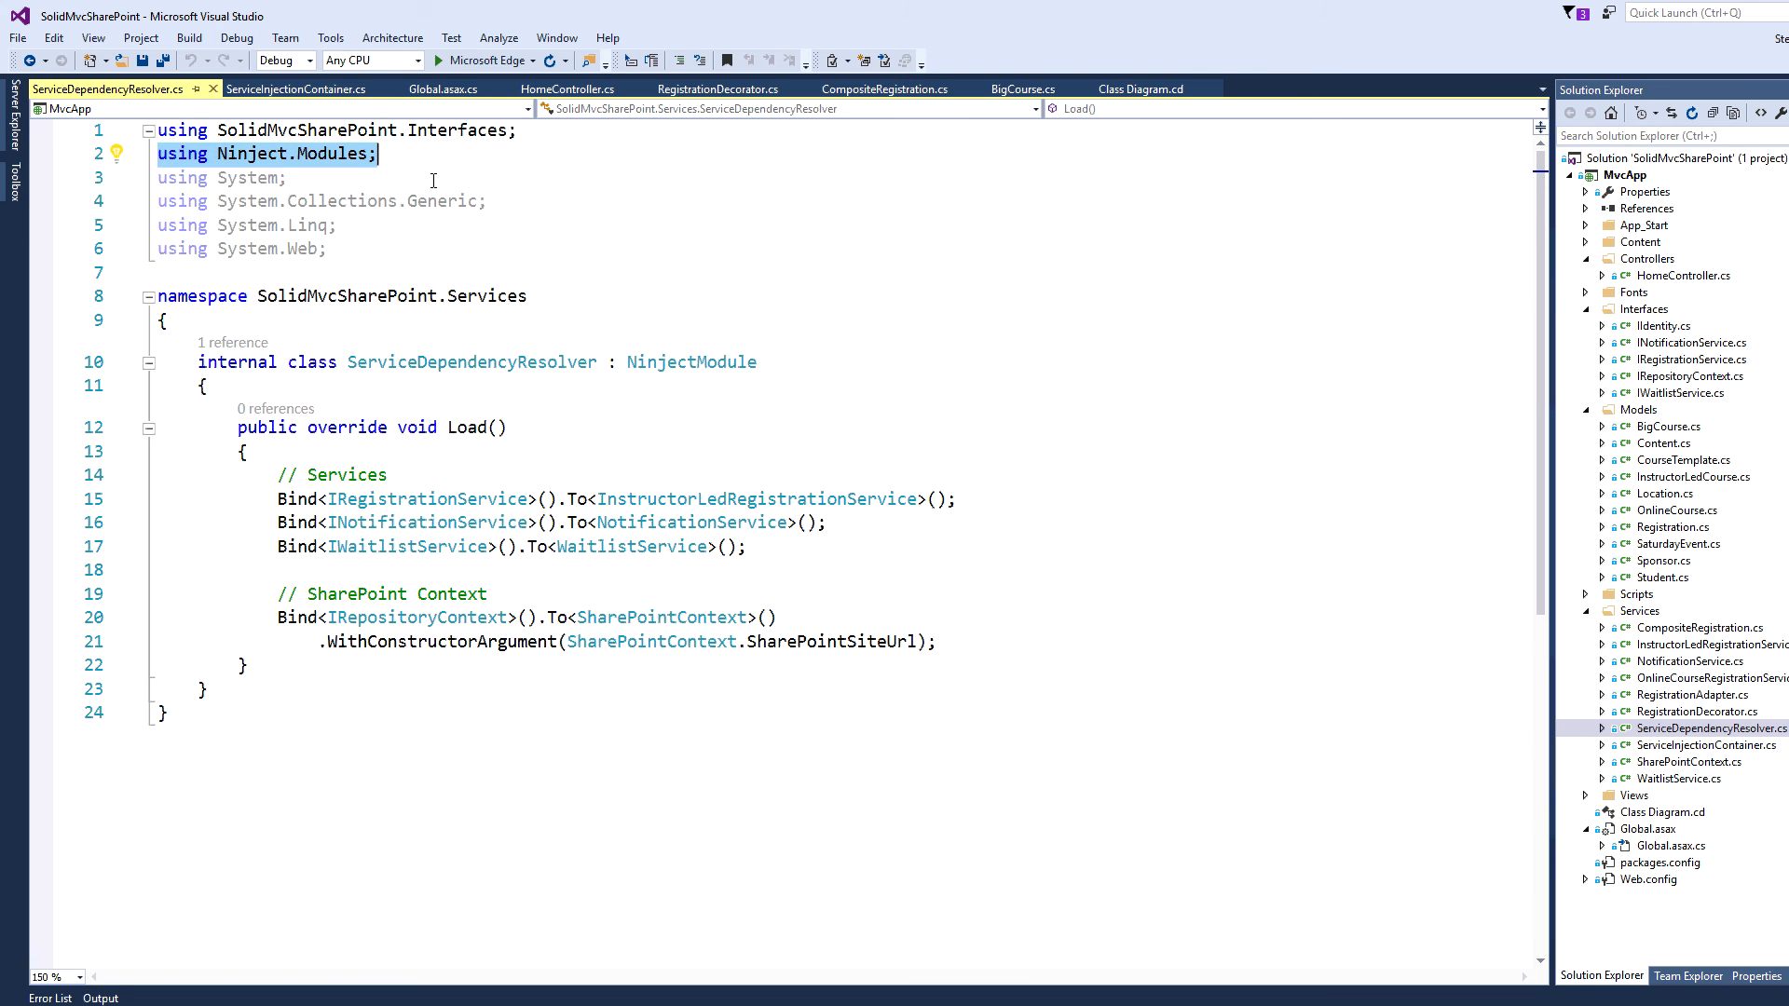
pyautogui.click(479, 364)
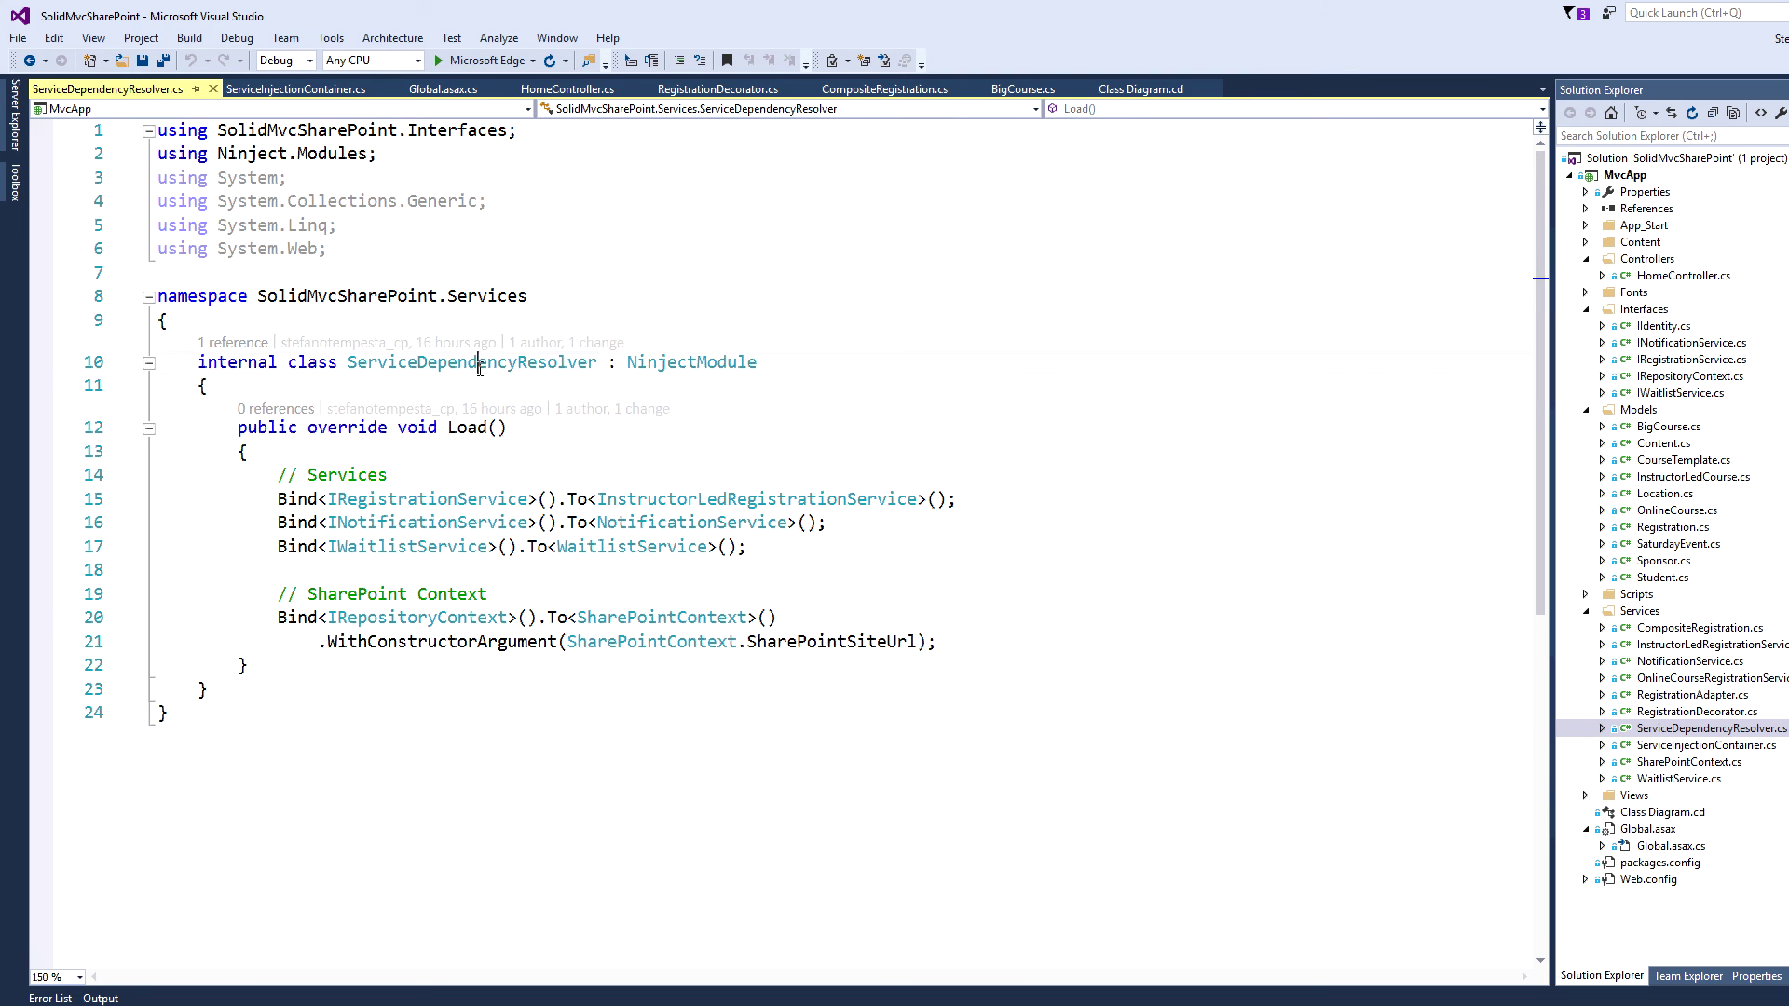
pyautogui.doubleClick(691, 363)
pyautogui.moveTo(749, 546); pyautogui.dragTo(88, 490)
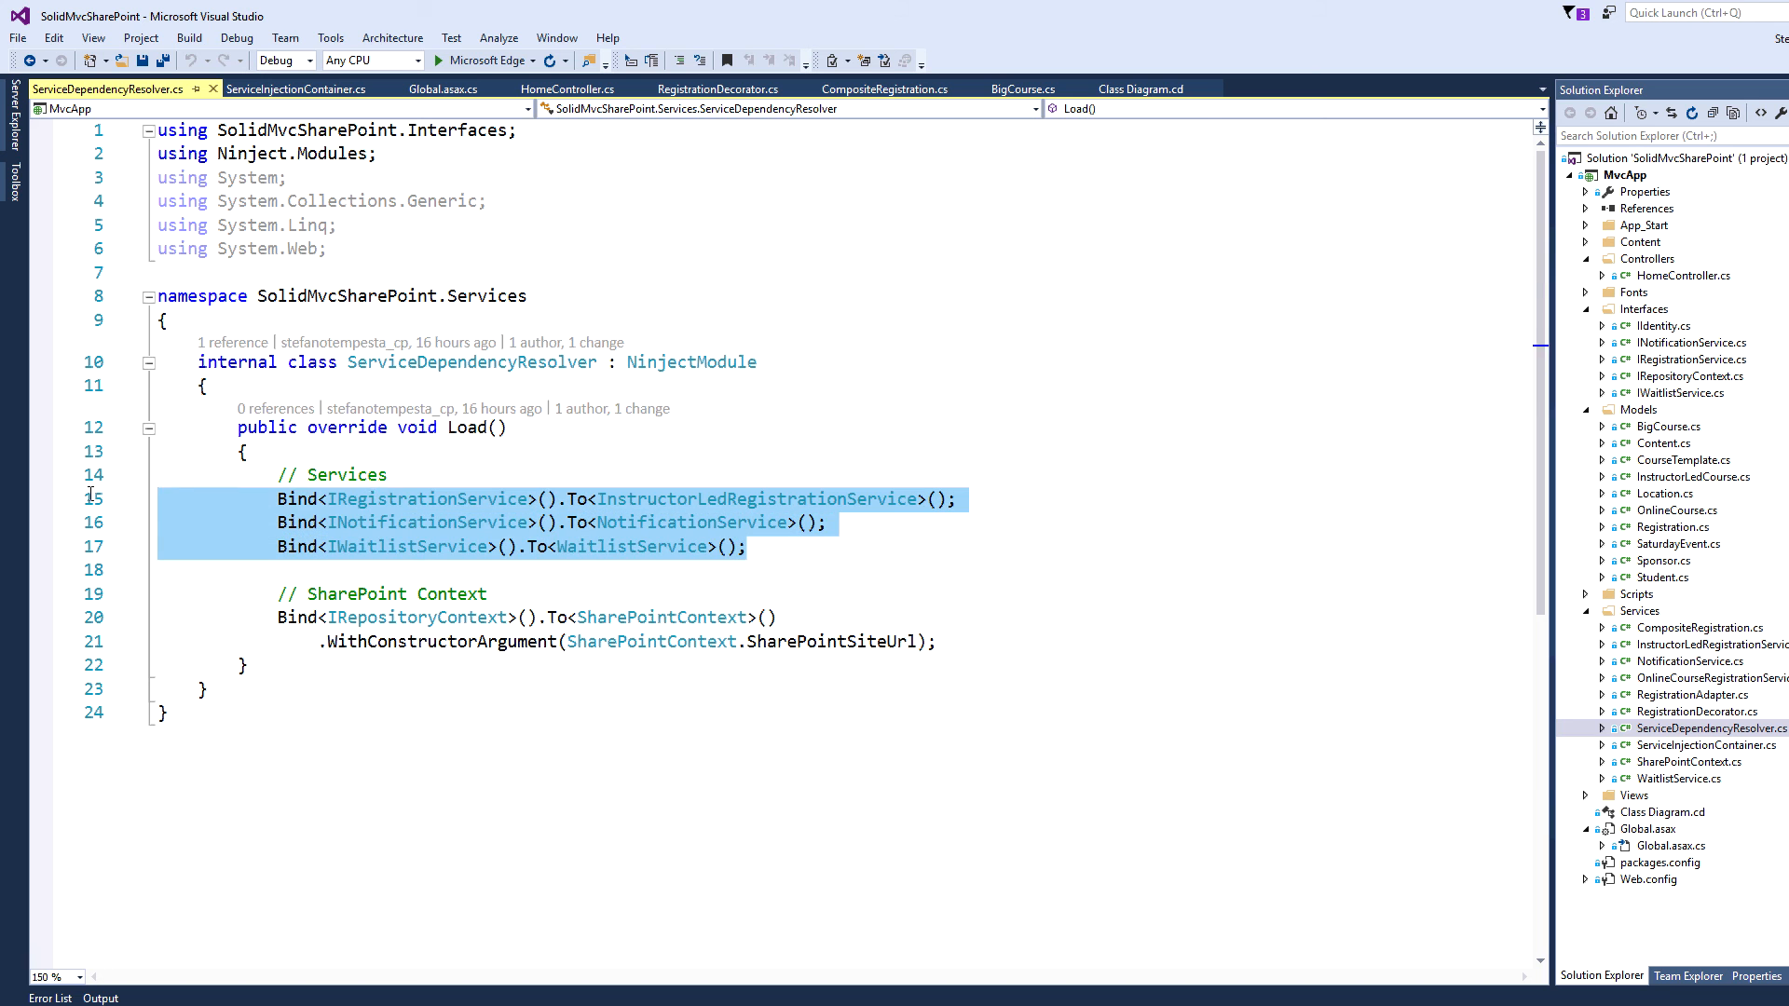